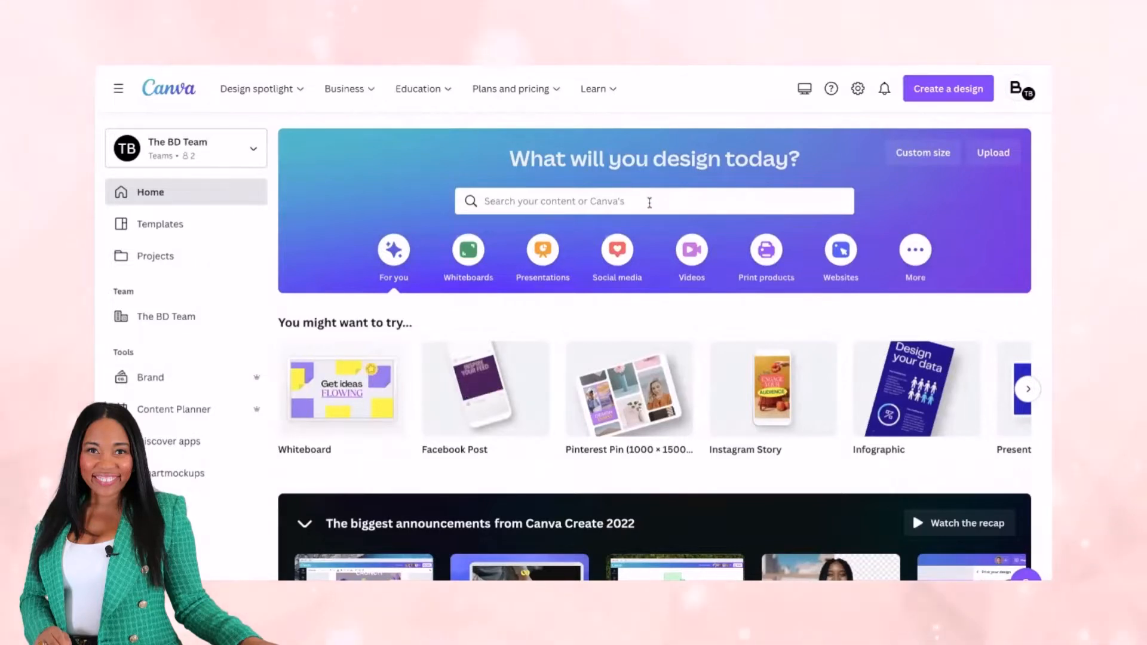
- Search the templates for "Launch", show all matching designs and browse them
click(650, 204)
text(Launch)
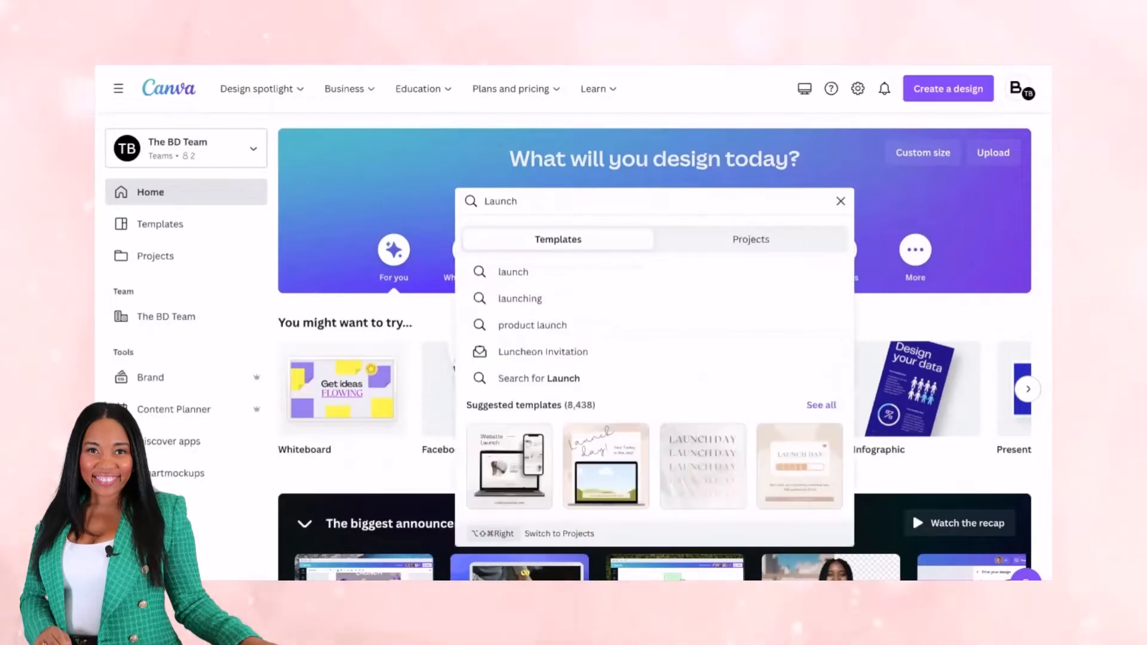
click(835, 409)
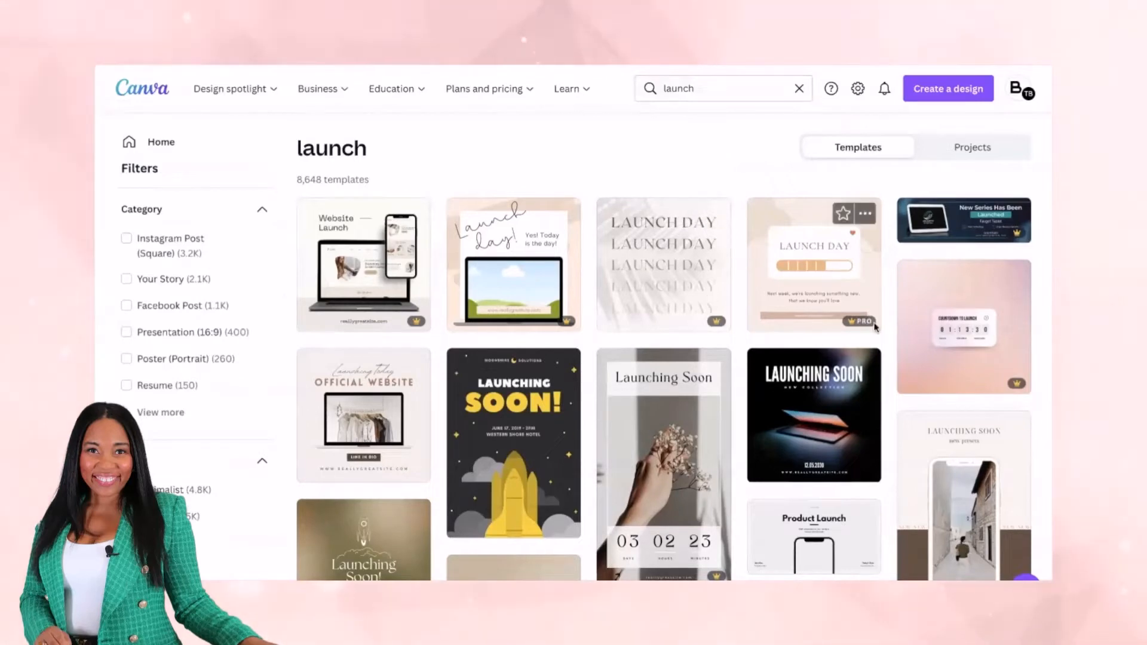
scroll(843, 431, down, 5)
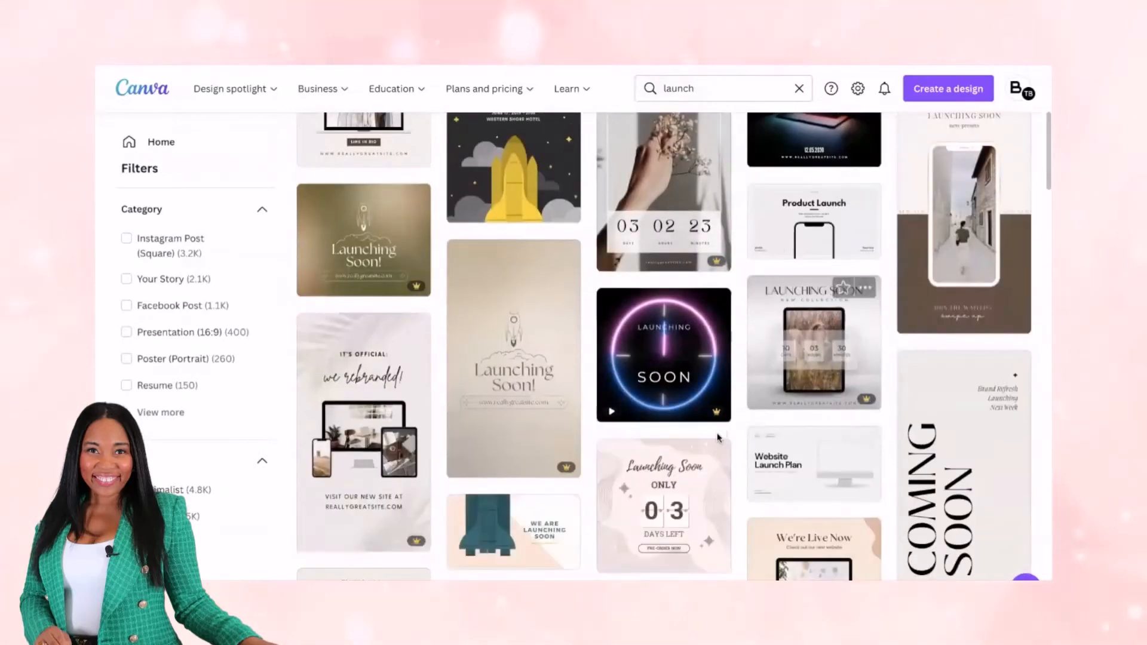
scroll(719, 438, down, 3)
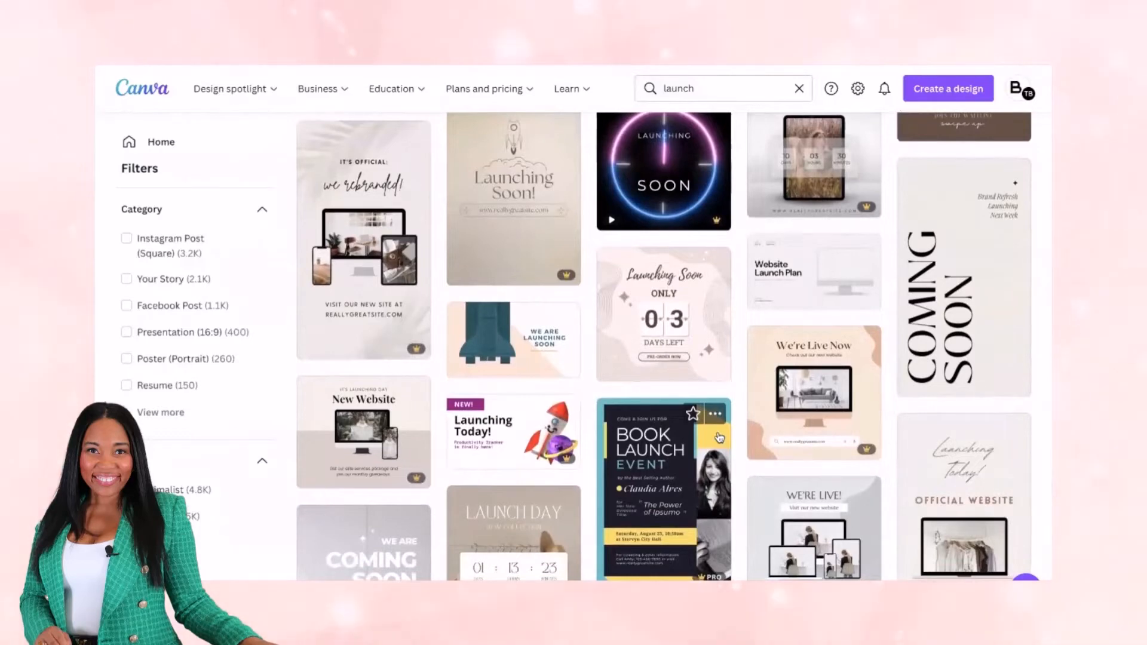
scroll(719, 438, down, 15)
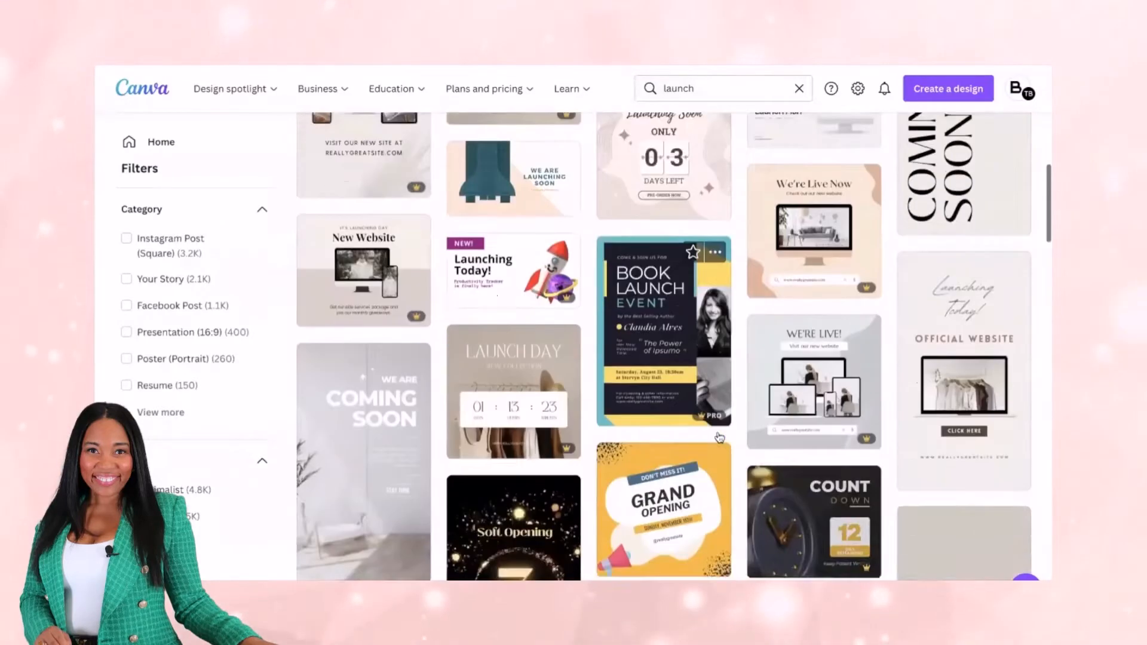
scroll(718, 438, down, 2)
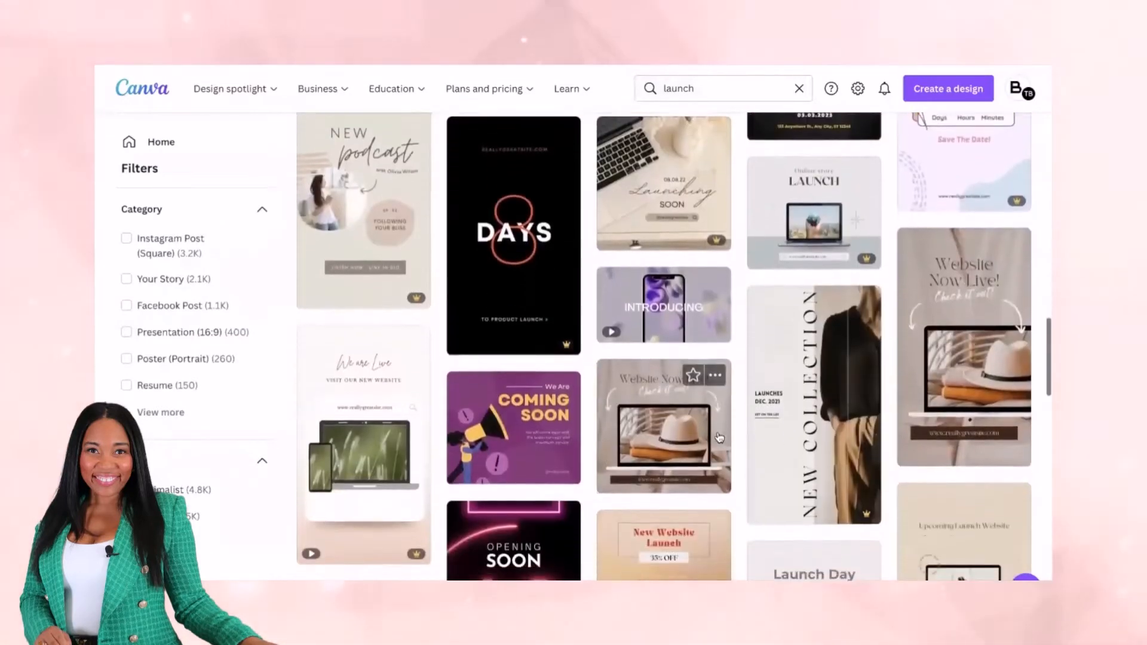
scroll(719, 438, down, 12)
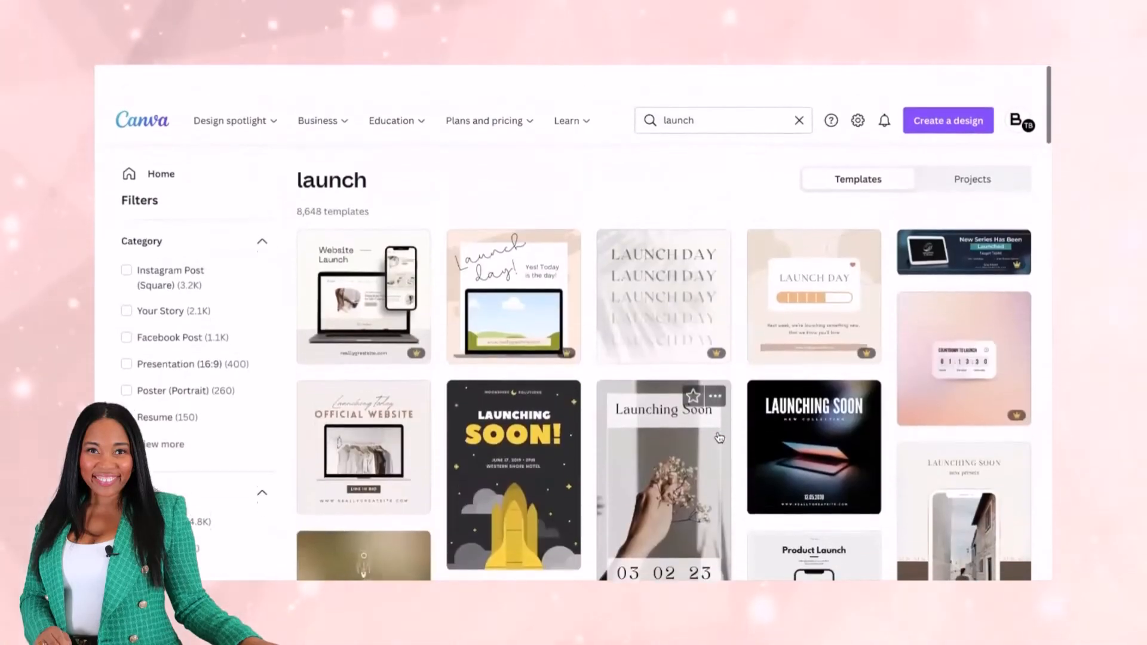
scroll(519, 461, down, 1)
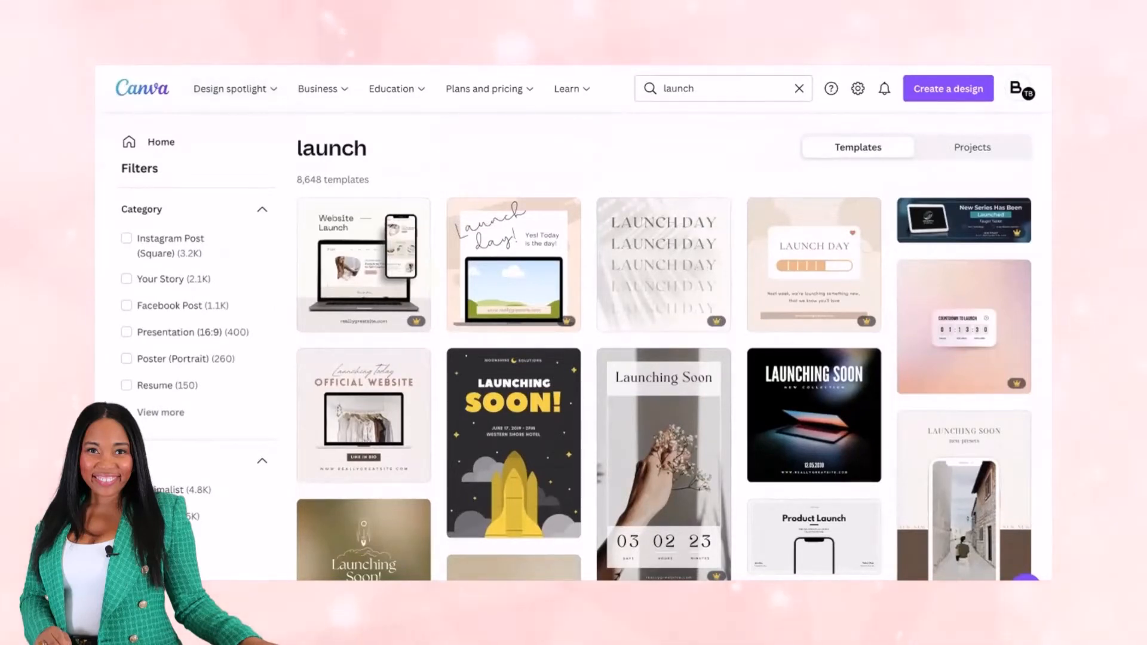
- Switch to the Club membership site and open the Launch Kit category among its template collections
click(138, 35)
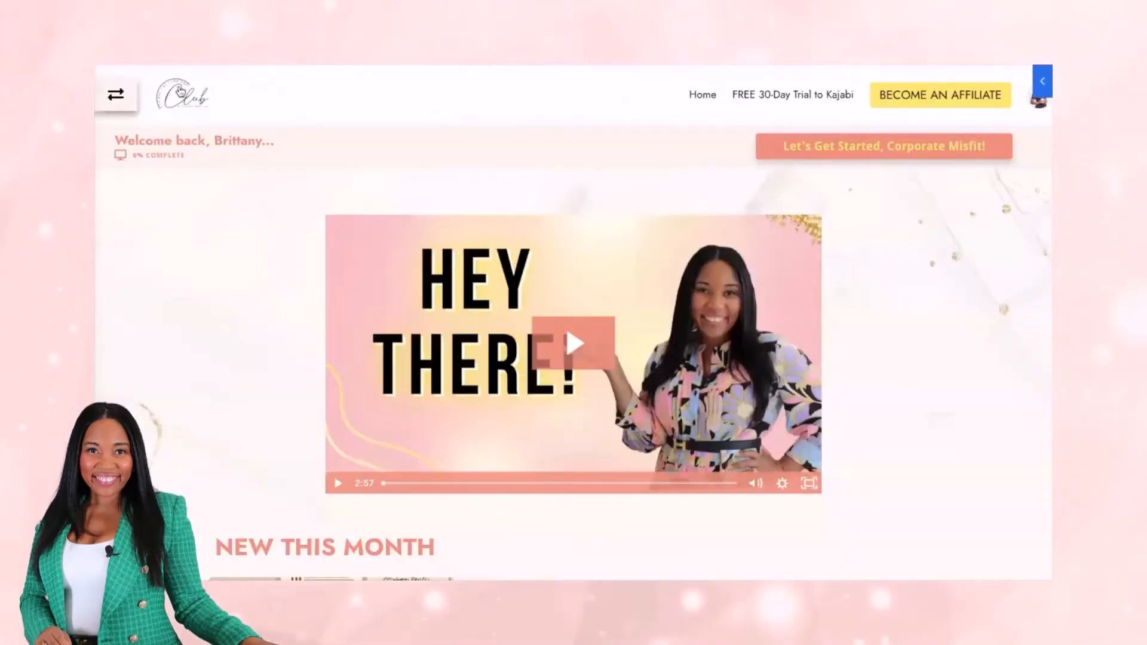
scroll(408, 371, down, 15)
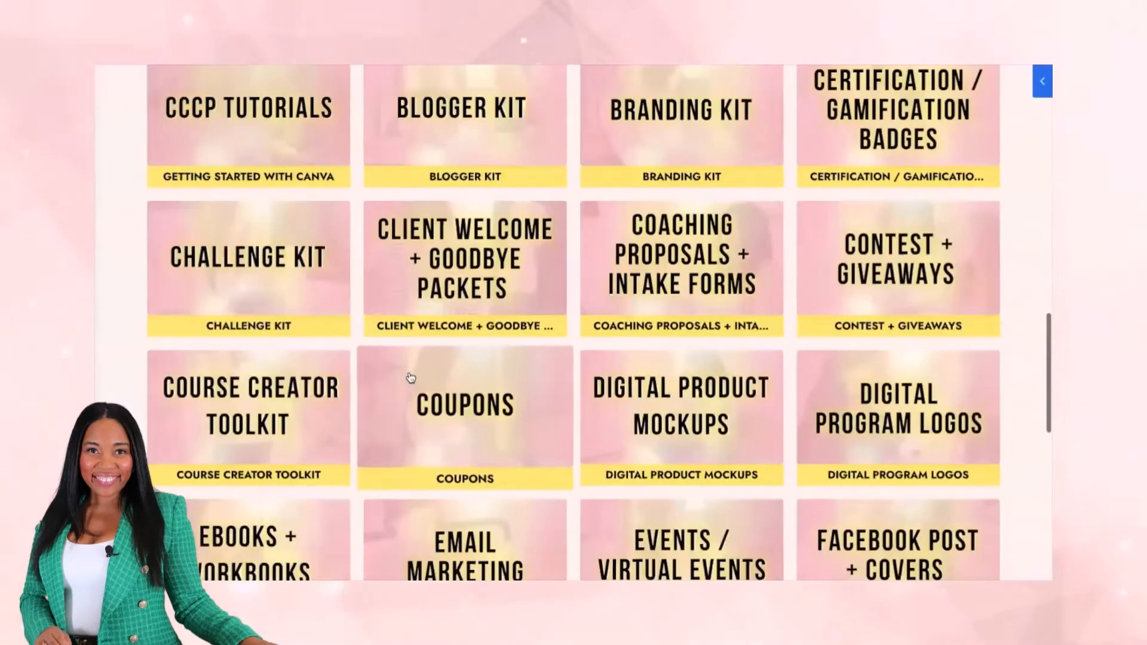
scroll(436, 456, down, 6)
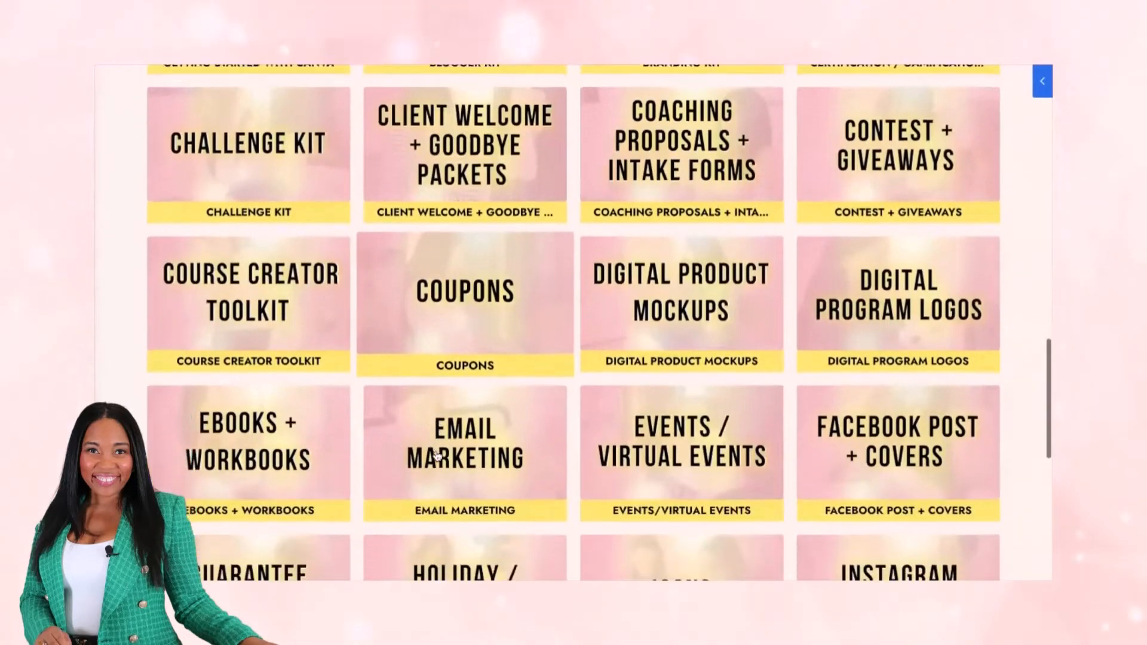
scroll(428, 454, down, 3)
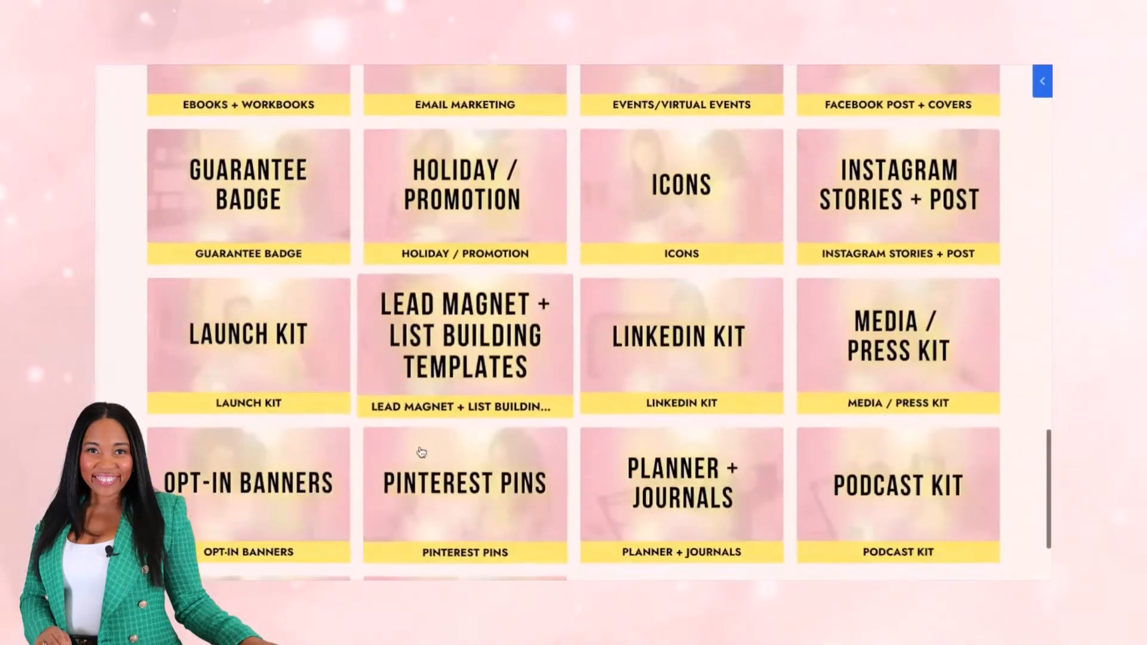
click(325, 345)
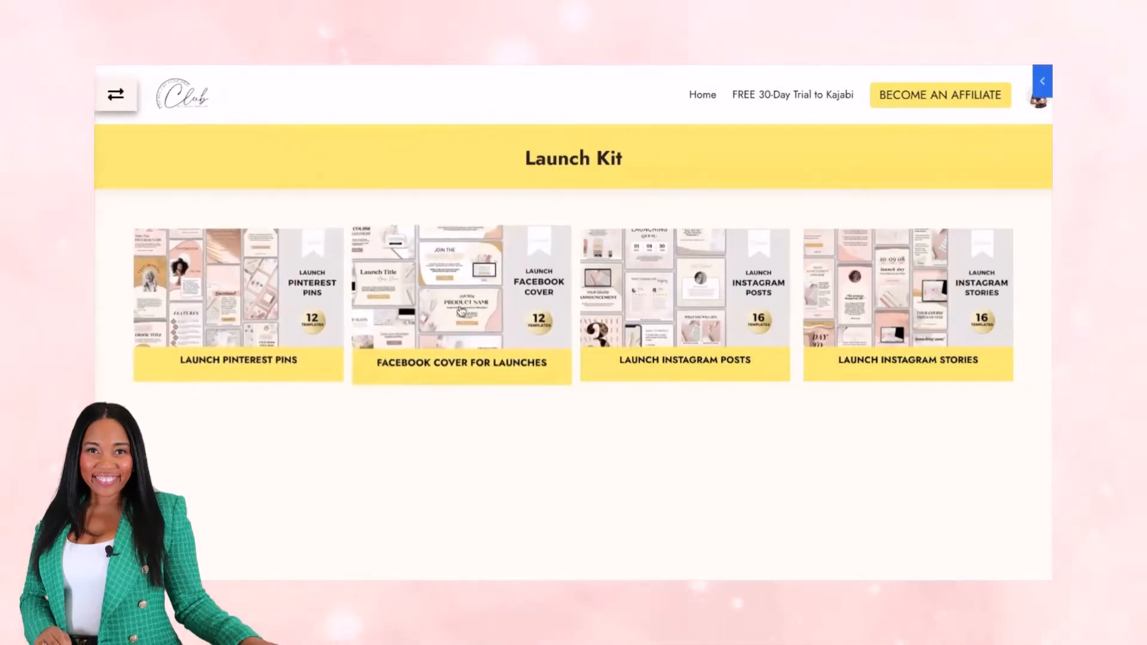
- Open the Launch Instagram Posts set and start an editable Canva copy of its shared template
click(651, 298)
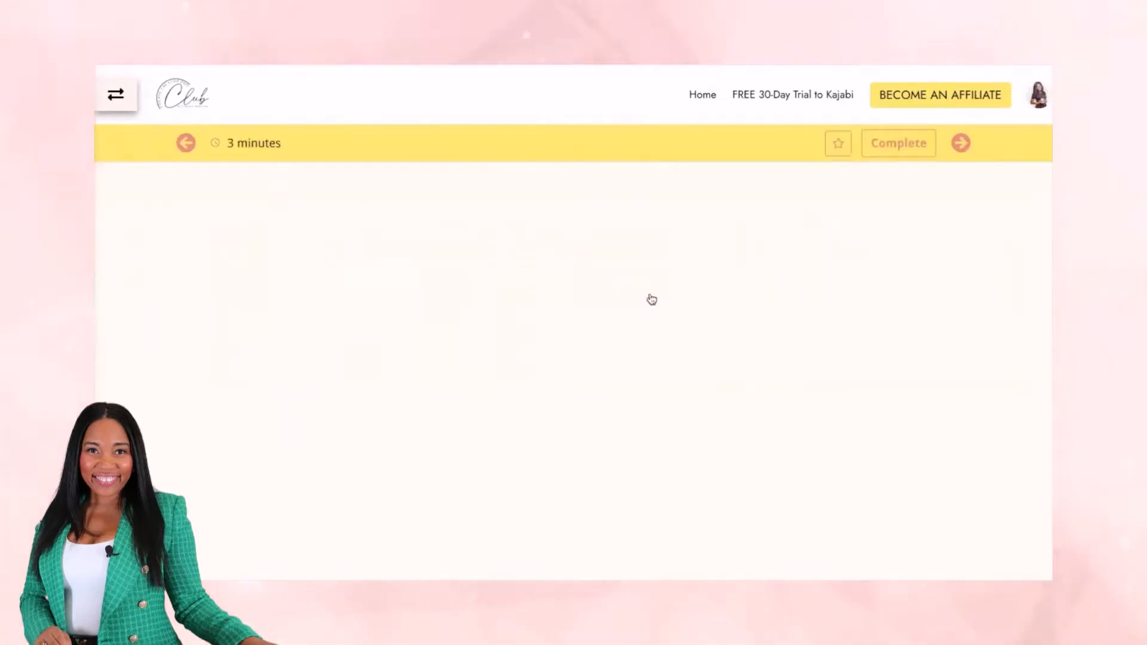
scroll(500, 453, down, 6)
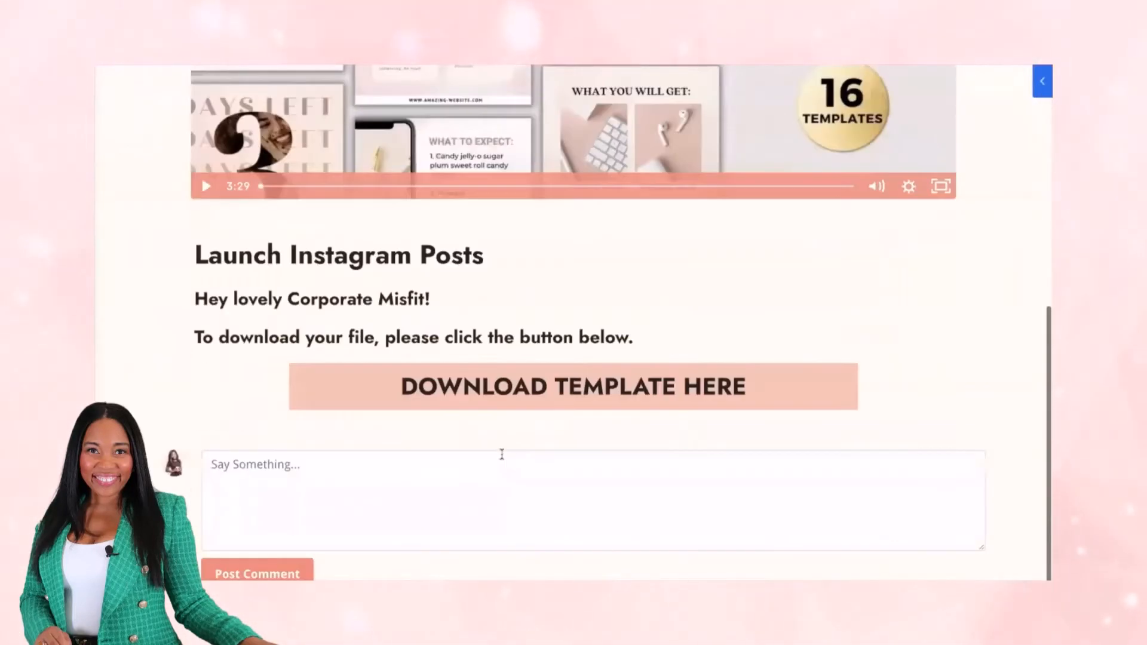
click(478, 403)
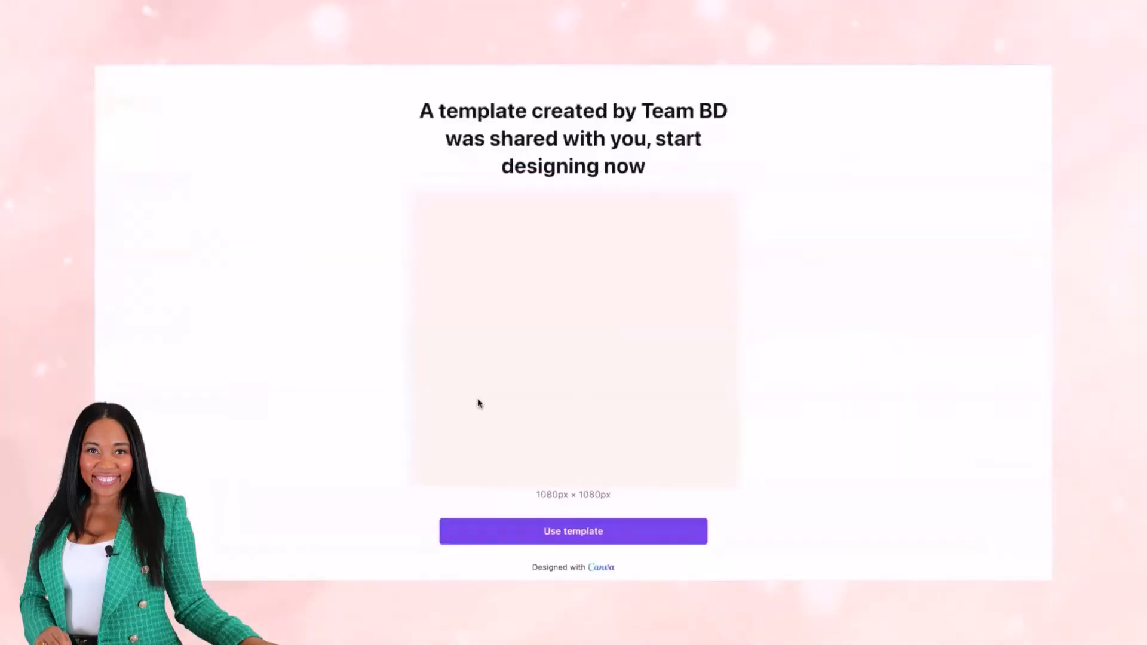
click(541, 539)
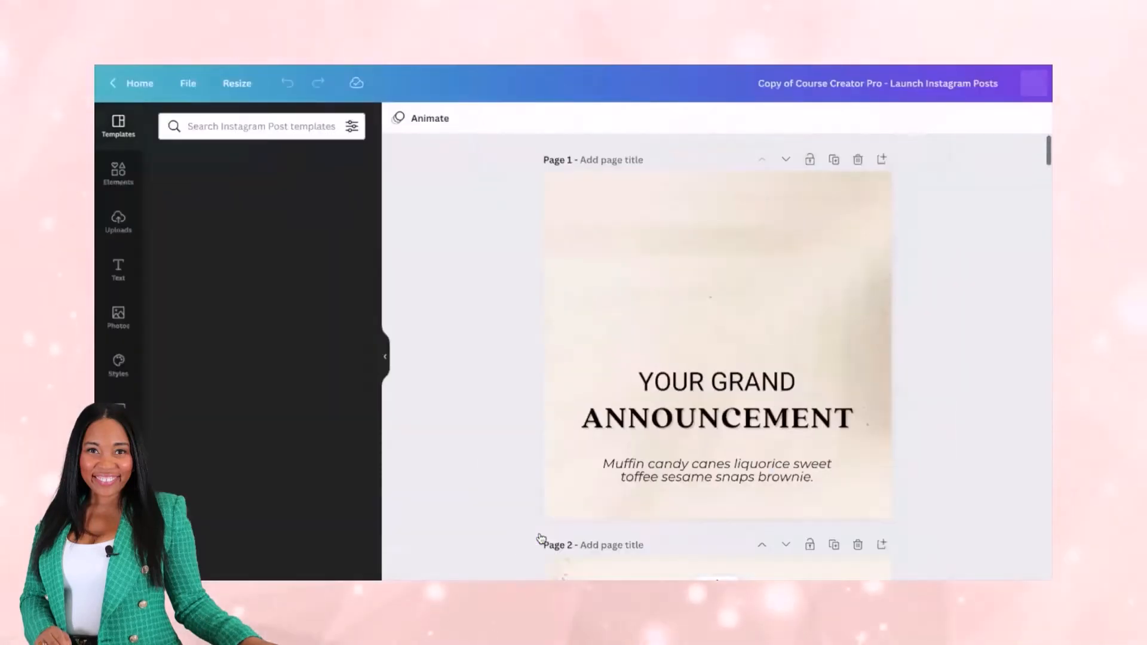
- Look through the pages of the Launch Instagram Posts template, from the grand announcement to the client testimonial
scroll(570, 300, down, 6)
scroll(570, 300, down, 18)
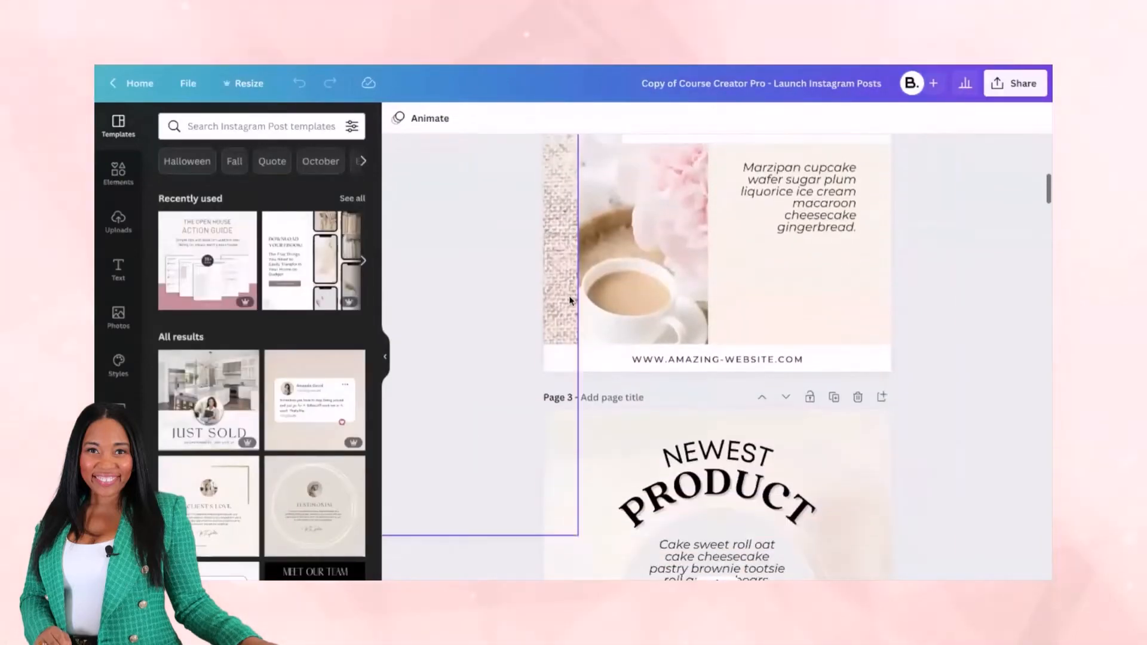
scroll(569, 300, down, 20)
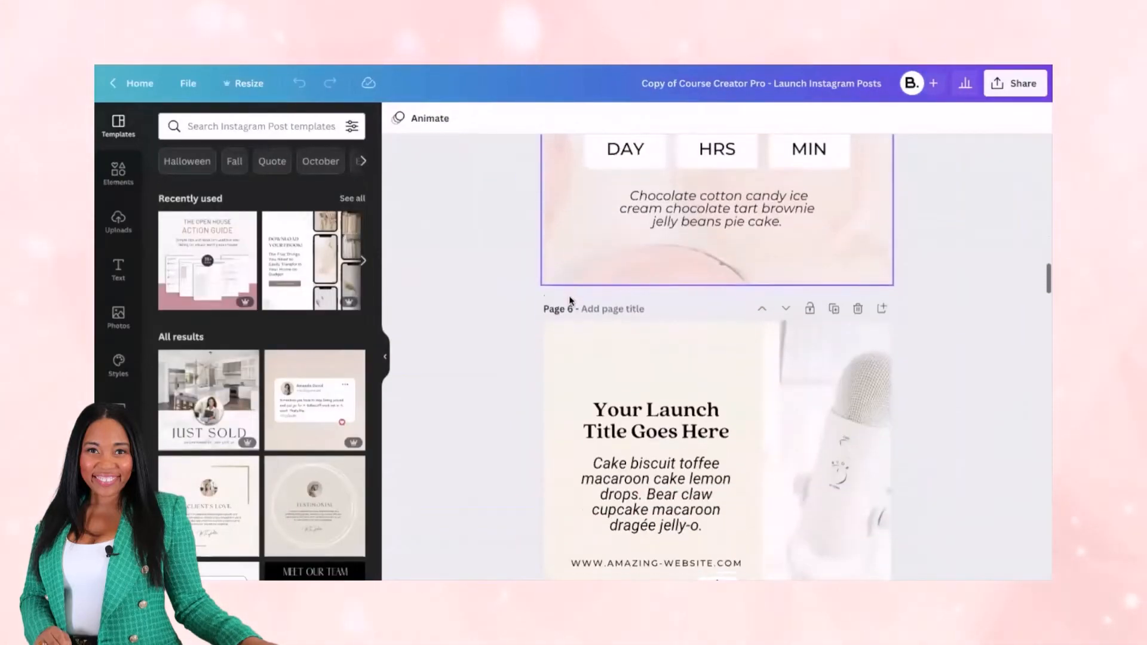
scroll(570, 300, down, 10)
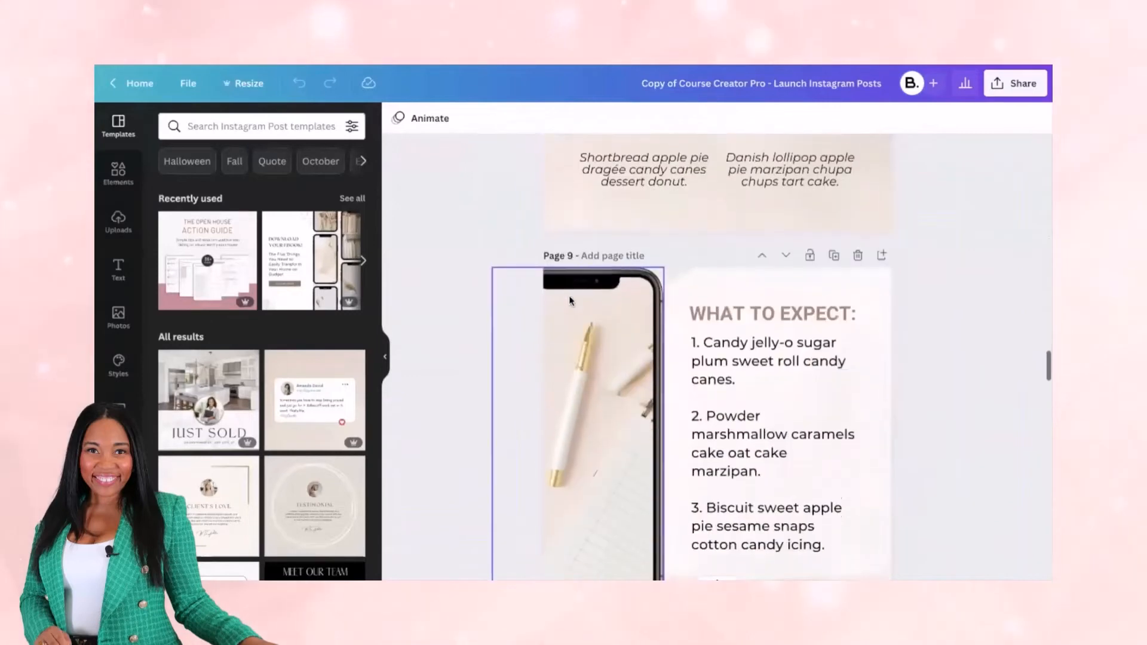
scroll(570, 301, down, 20)
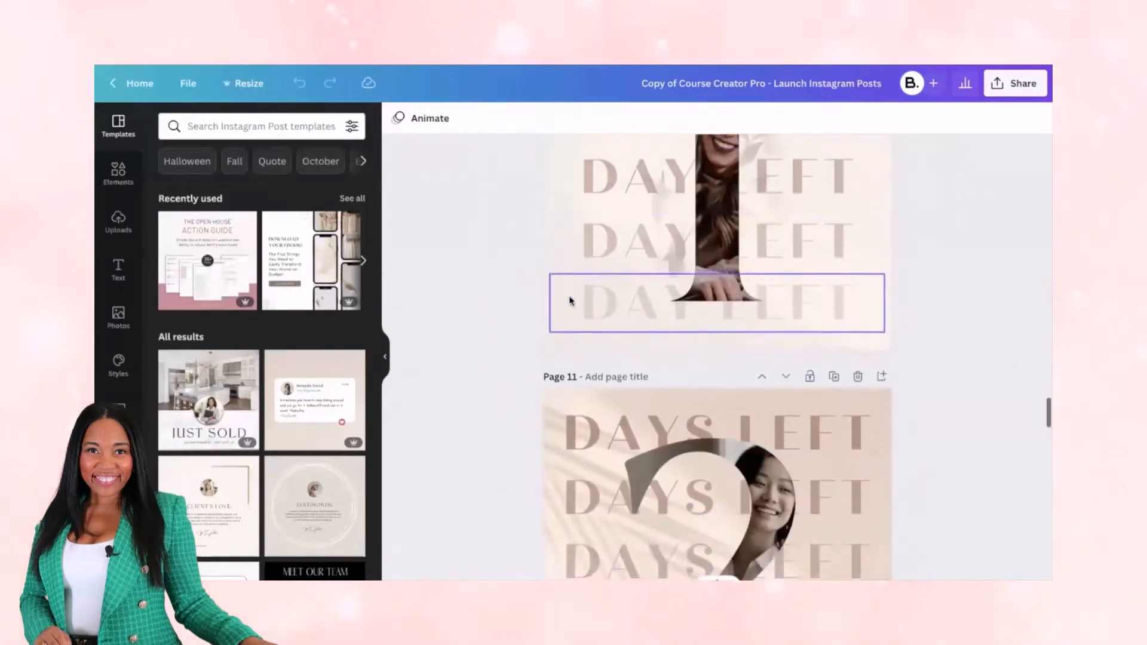
scroll(569, 299, down, 15)
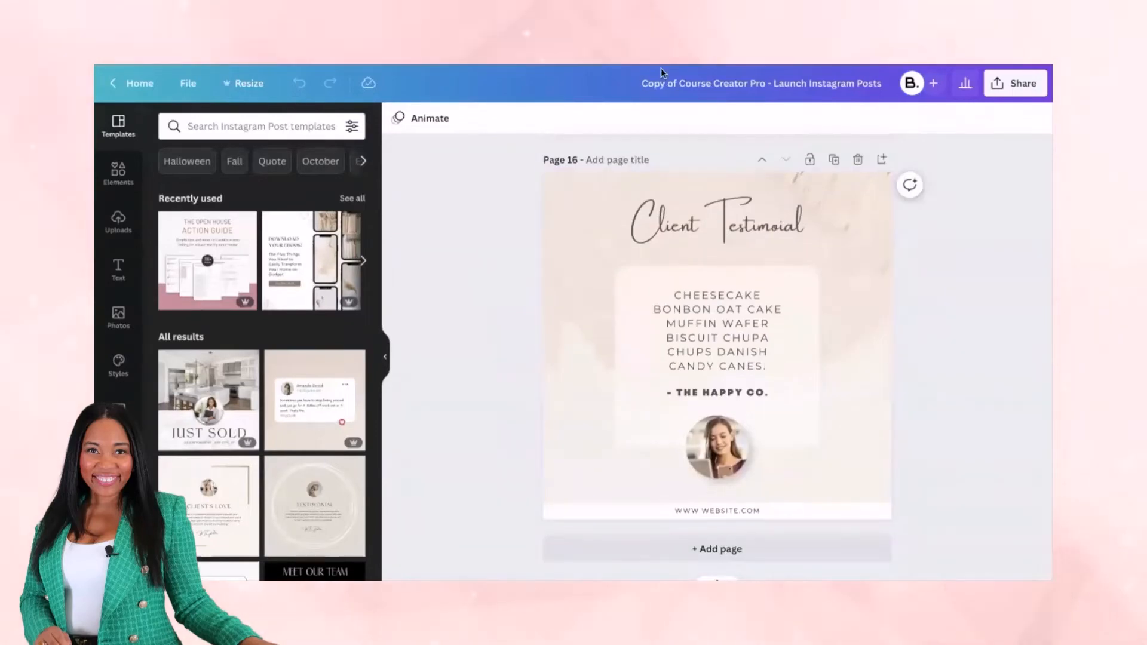
scroll(559, 328, up, 5)
scroll(558, 328, up, 20)
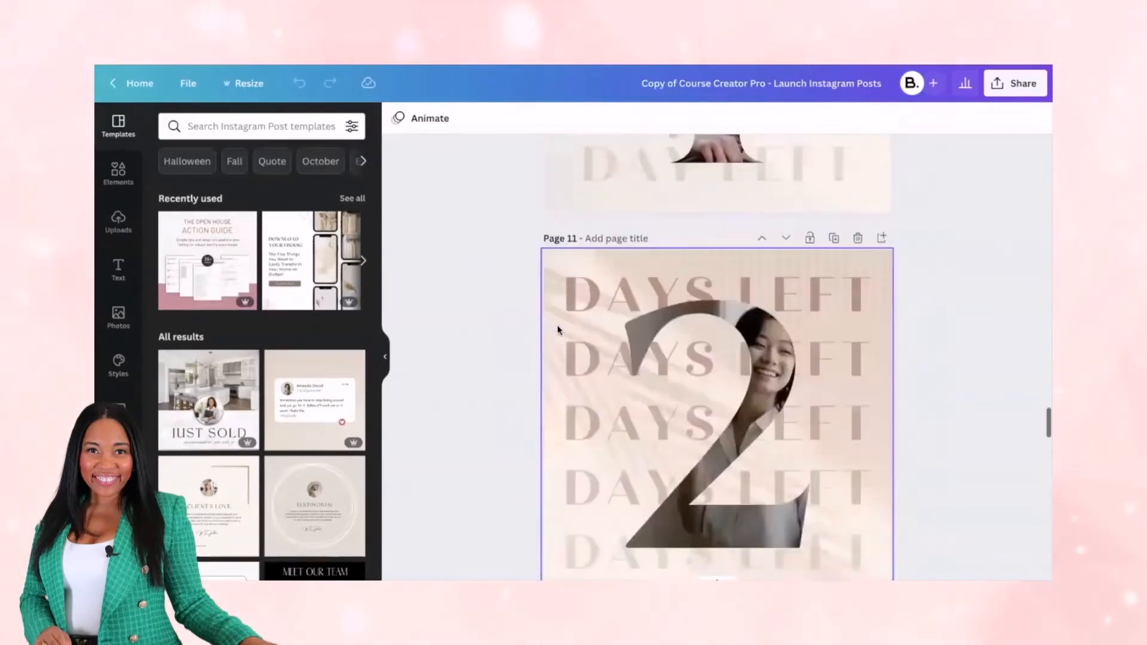
- Recolor the background of the "DAY LEFT" countdown design on page 10 with the peach color from the NEW BD TEAM PALETTE
scroll(558, 327, down, 10)
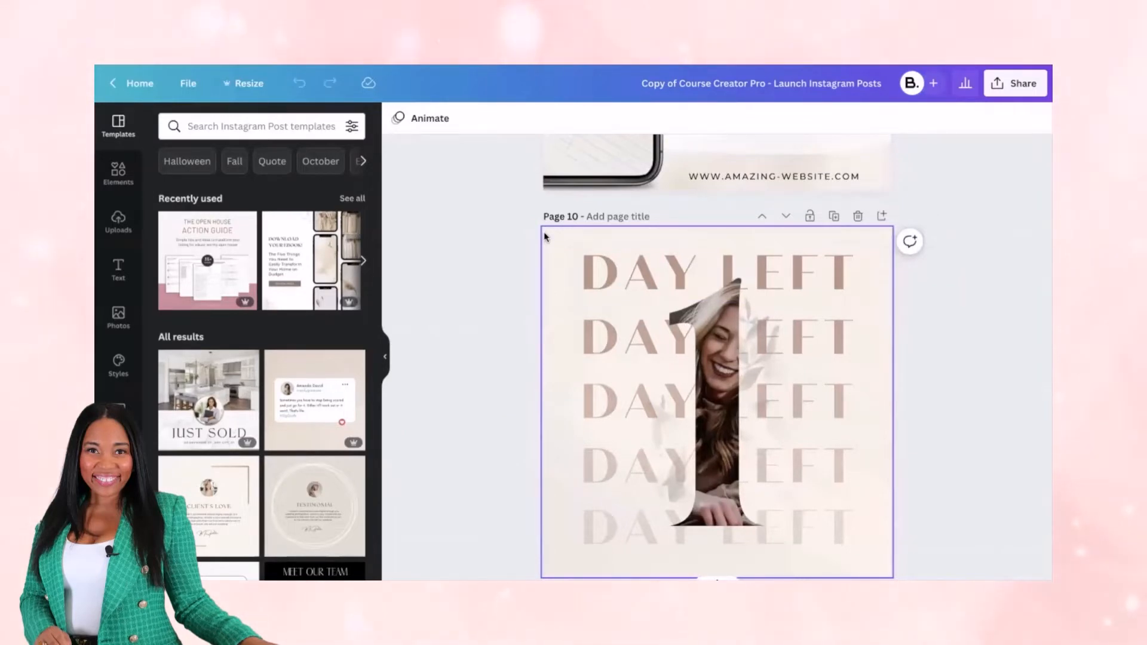
click(548, 237)
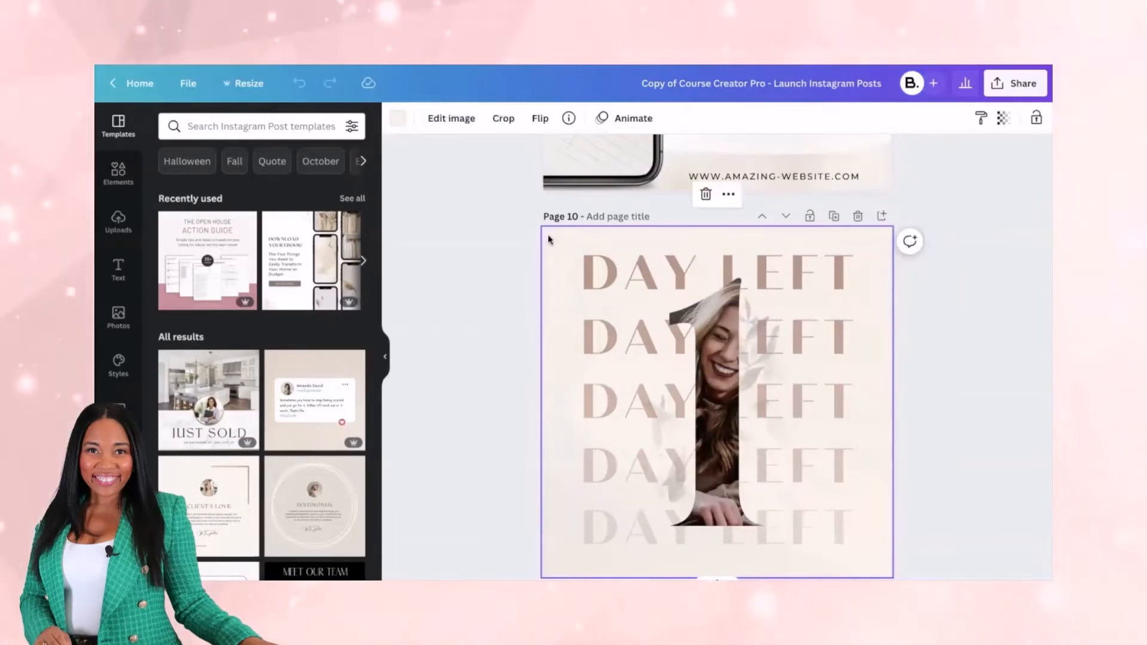
click(399, 119)
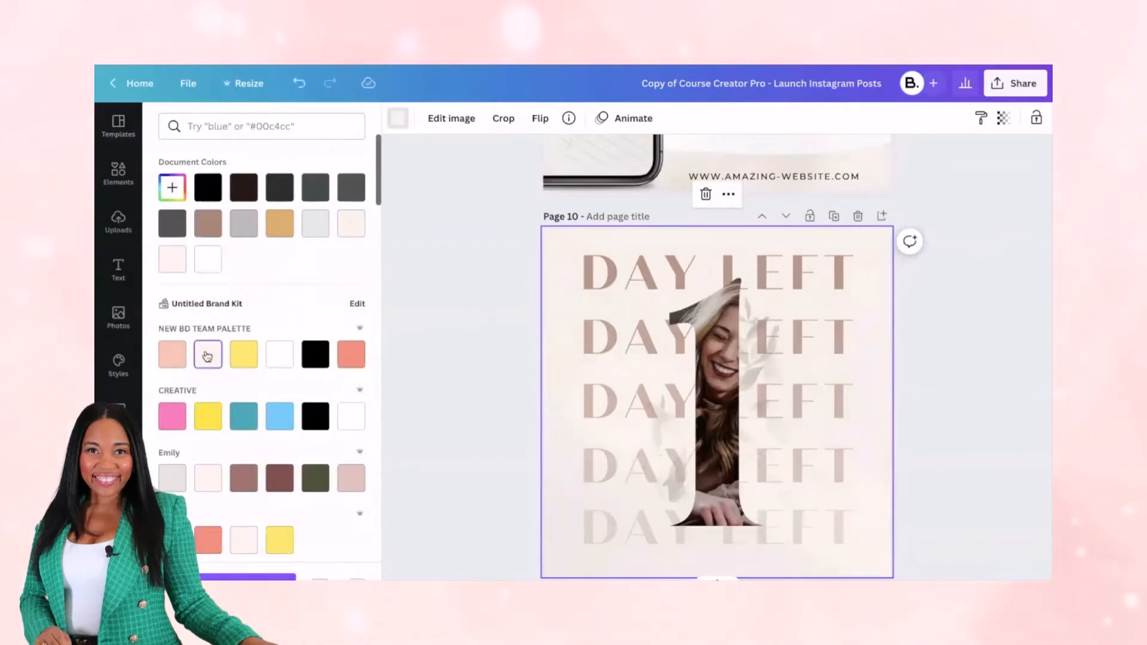
click(175, 358)
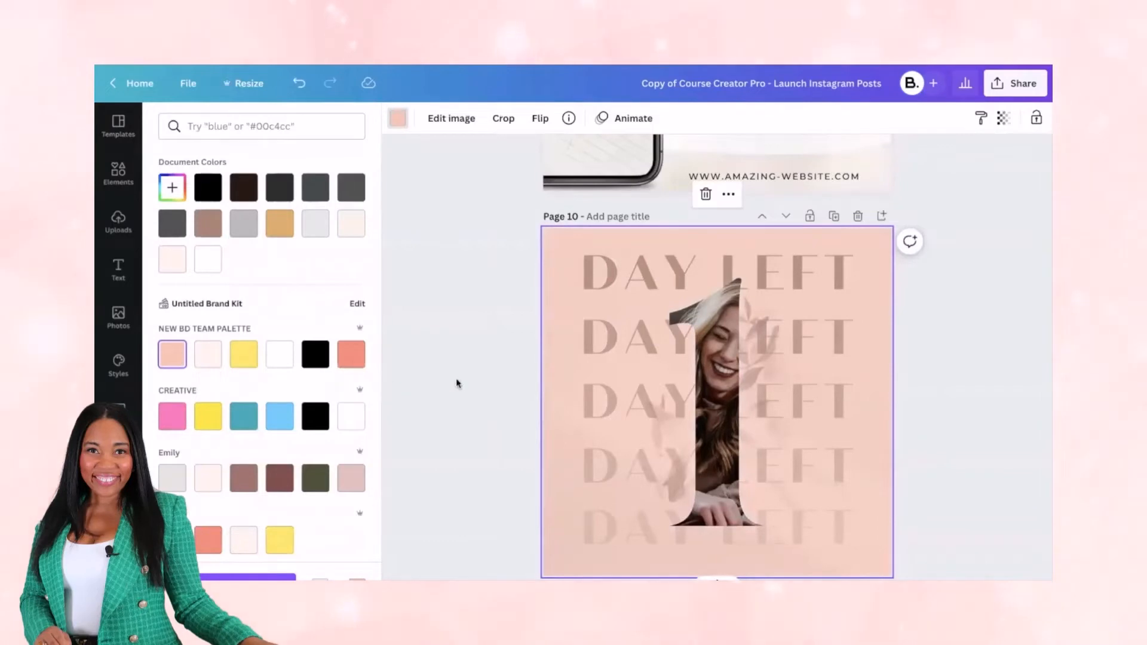
- Compare the recolored page 10 with the neighboring launch post and countdown pages
scroll(592, 275, up, 5)
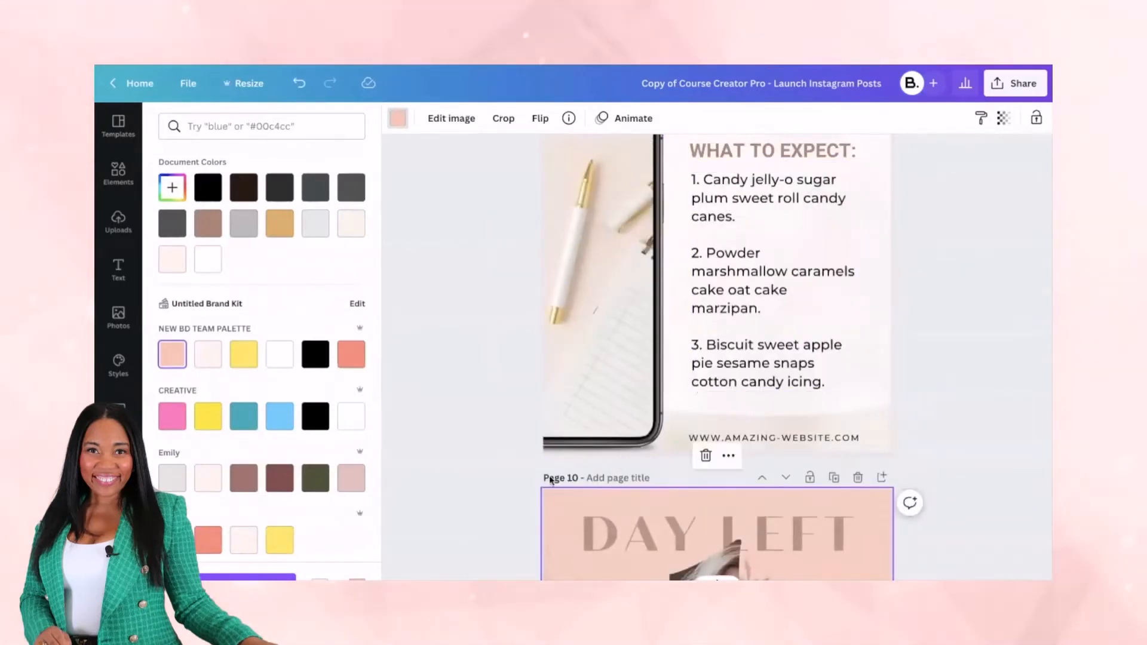
scroll(777, 299, up, 20)
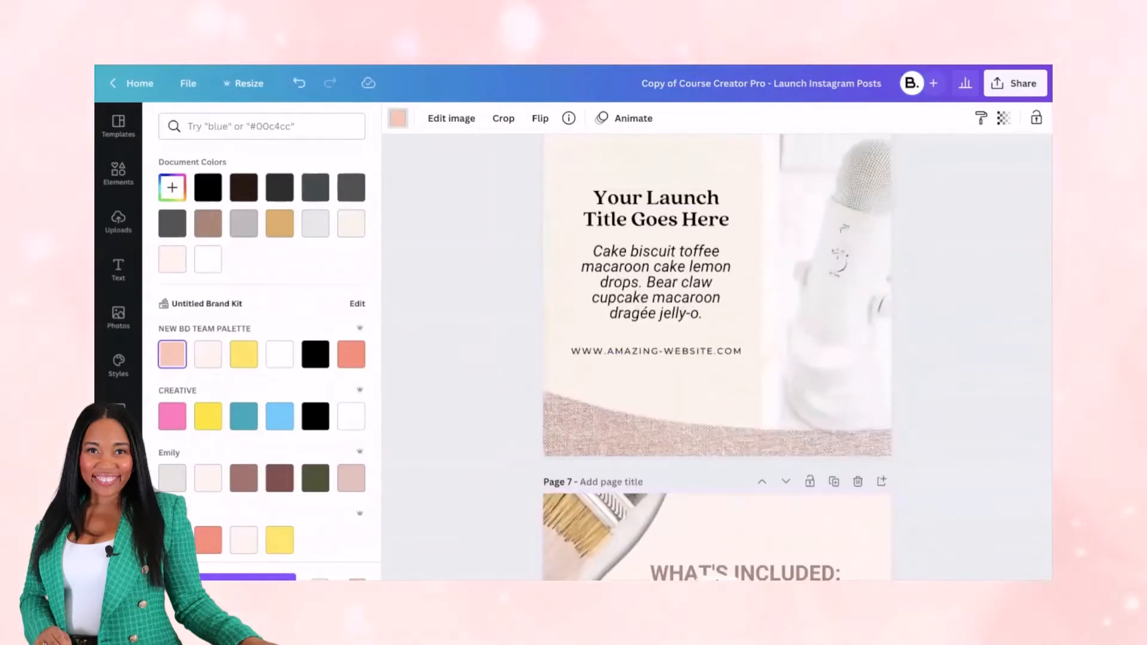
scroll(602, 393, down, 20)
scroll(603, 394, down, 15)
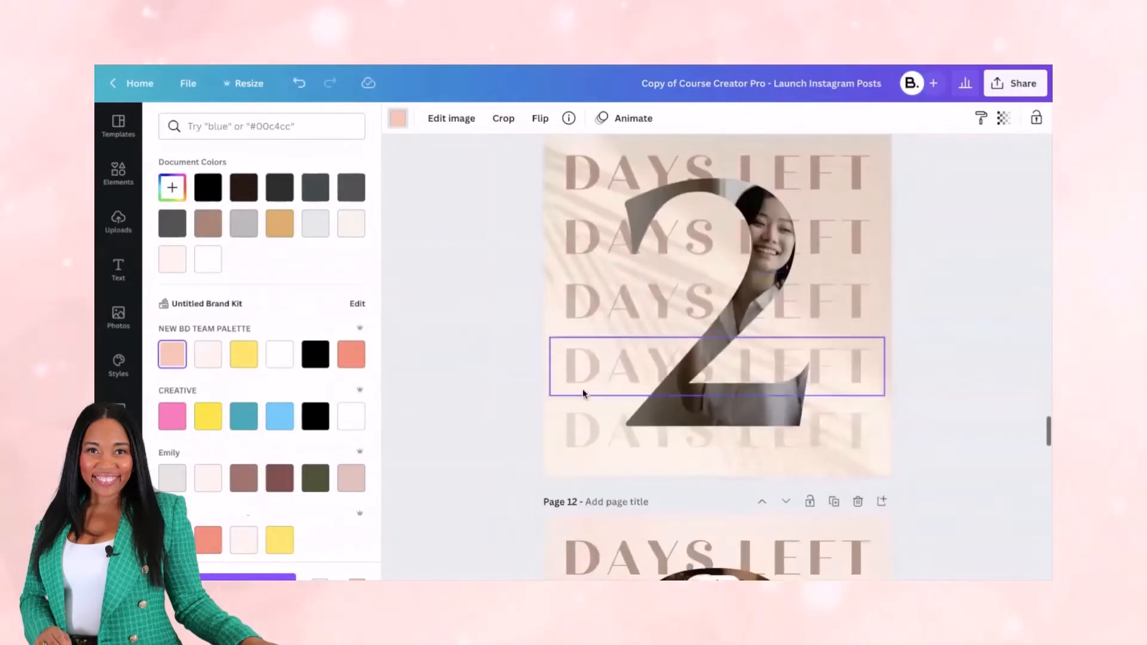
scroll(688, 341, down, 14)
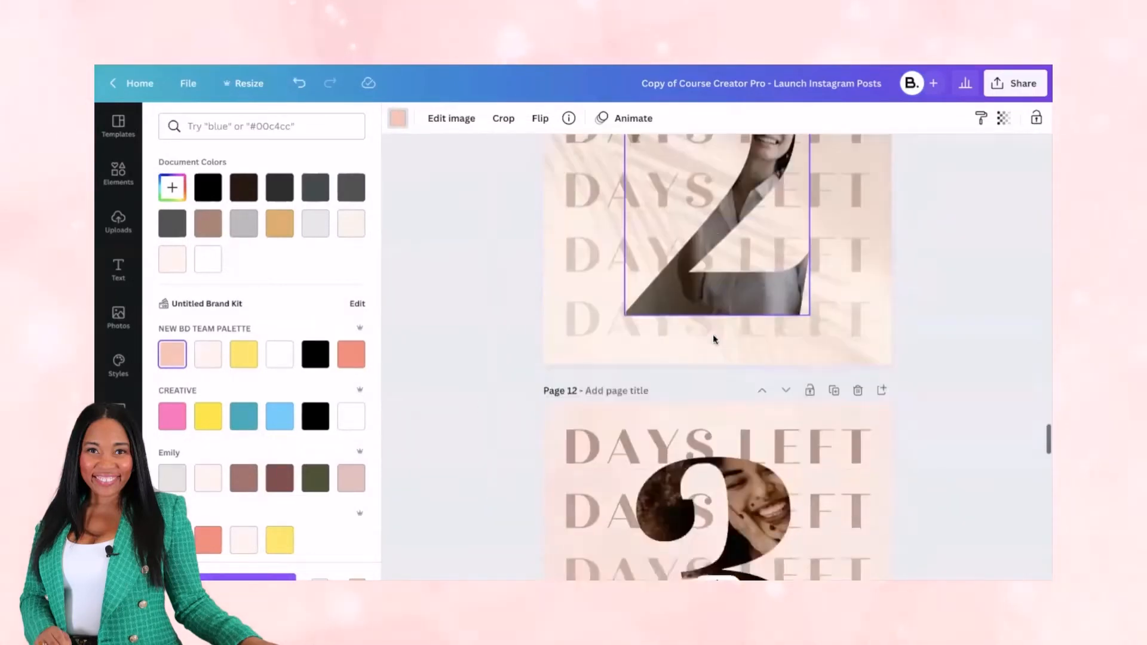
scroll(714, 339, up, 4)
scroll(714, 339, up, 8)
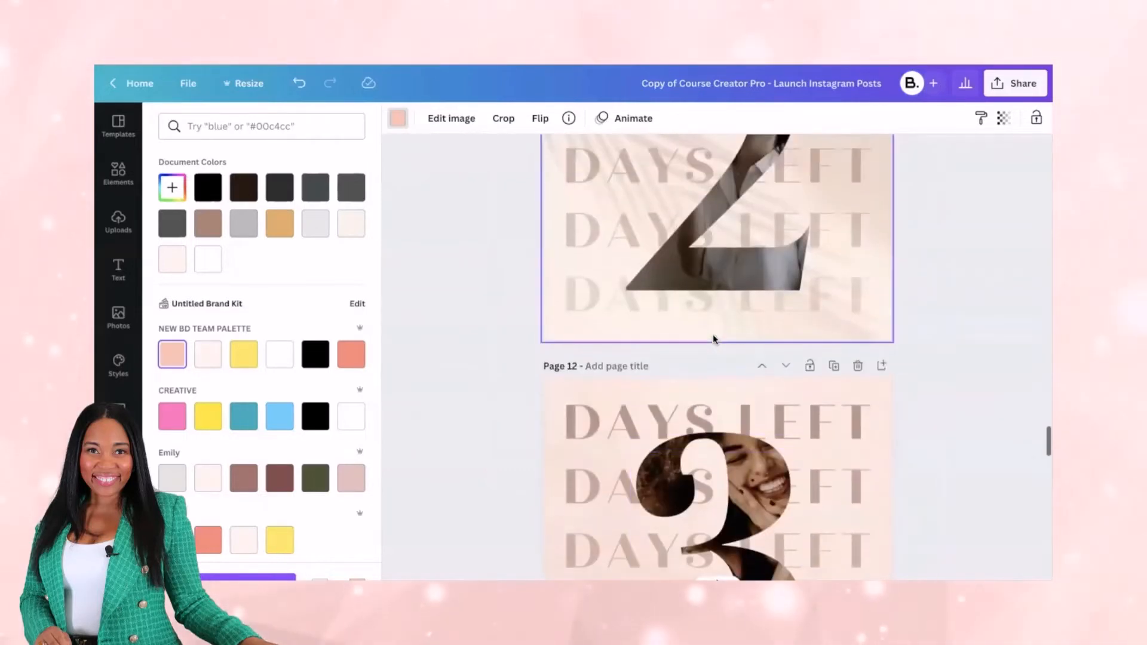
scroll(712, 335, up, 7)
scroll(712, 329, up, 4)
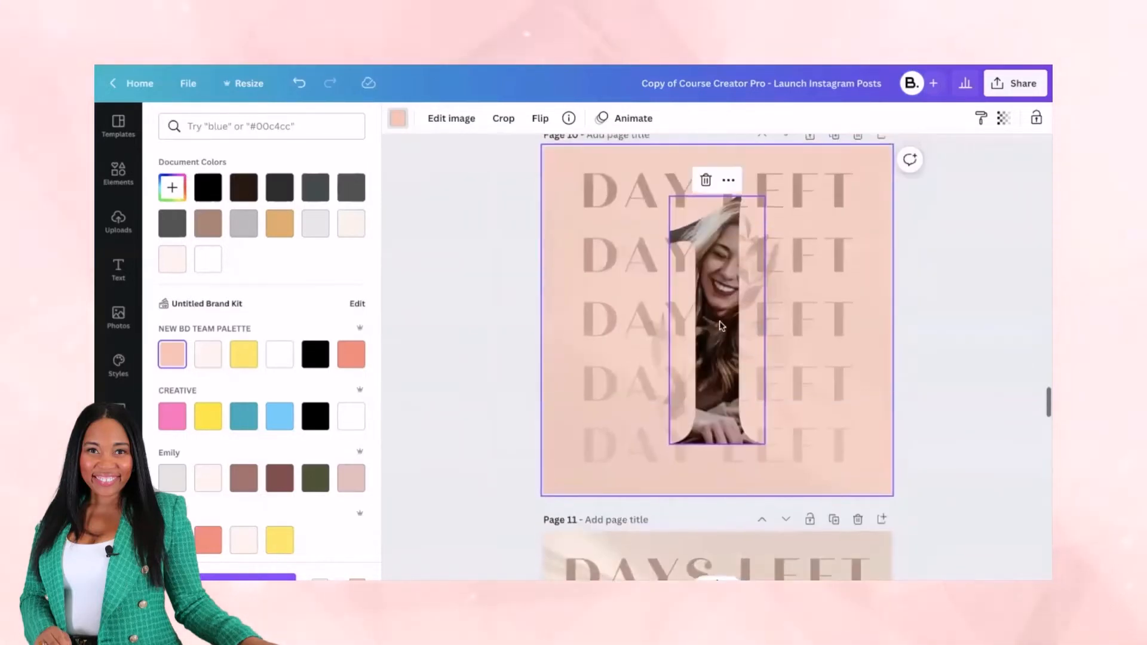
- Recolor all five "DAY LEFT" text lines on page 10 with the coral color from the NEW BD TEAM PALETTE
click(492, 246)
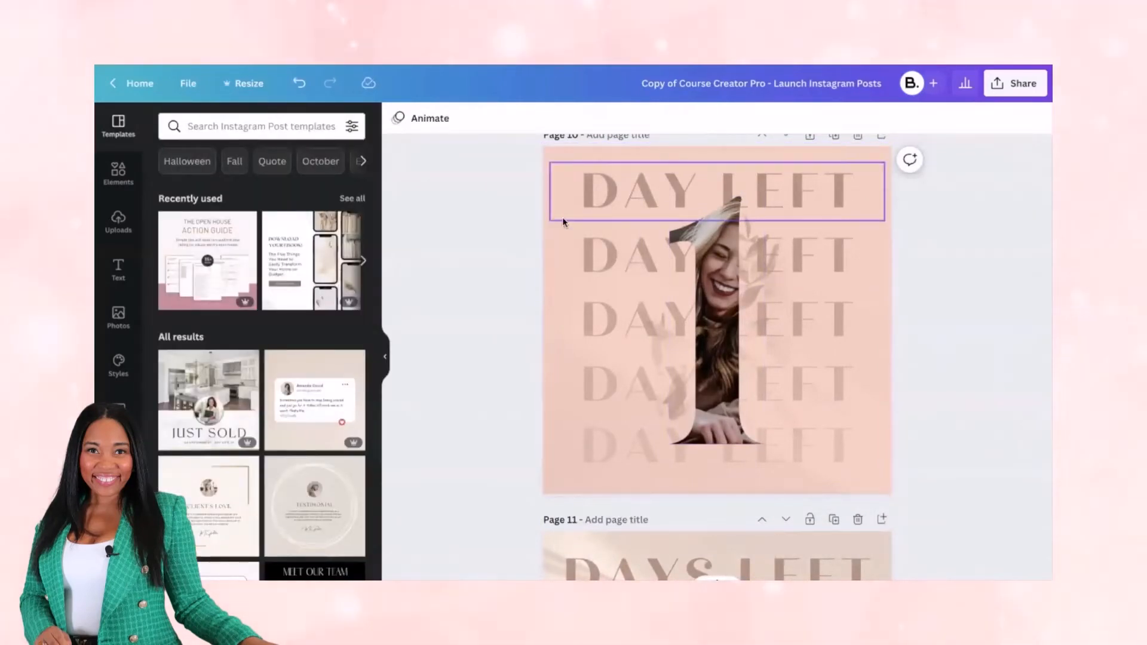
click(626, 199)
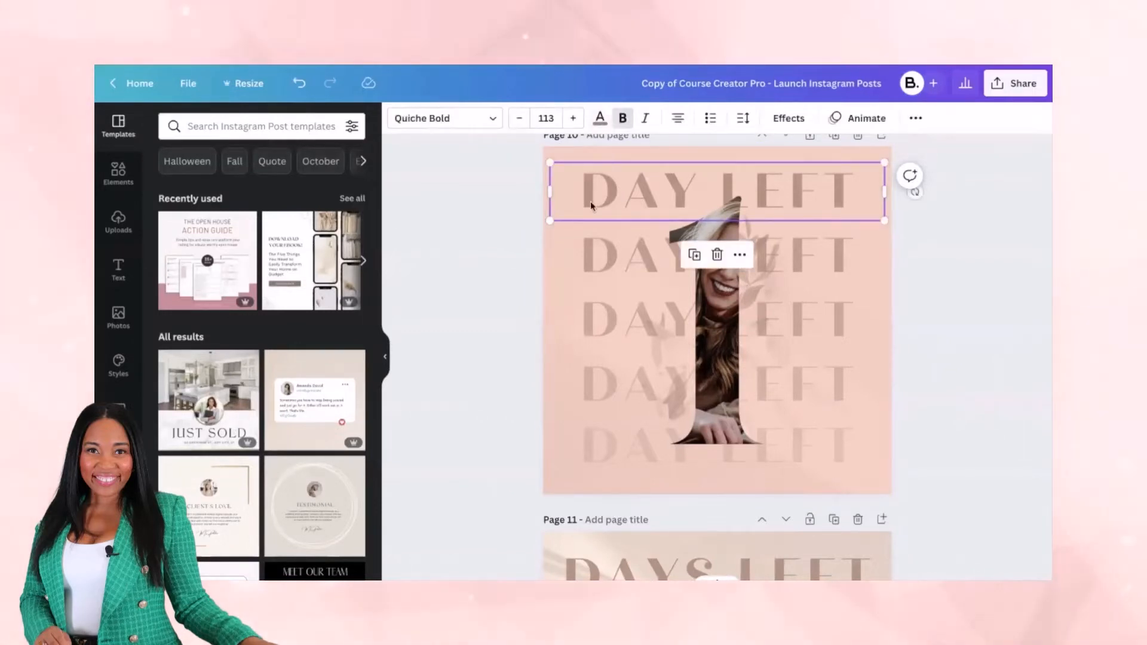
click(600, 117)
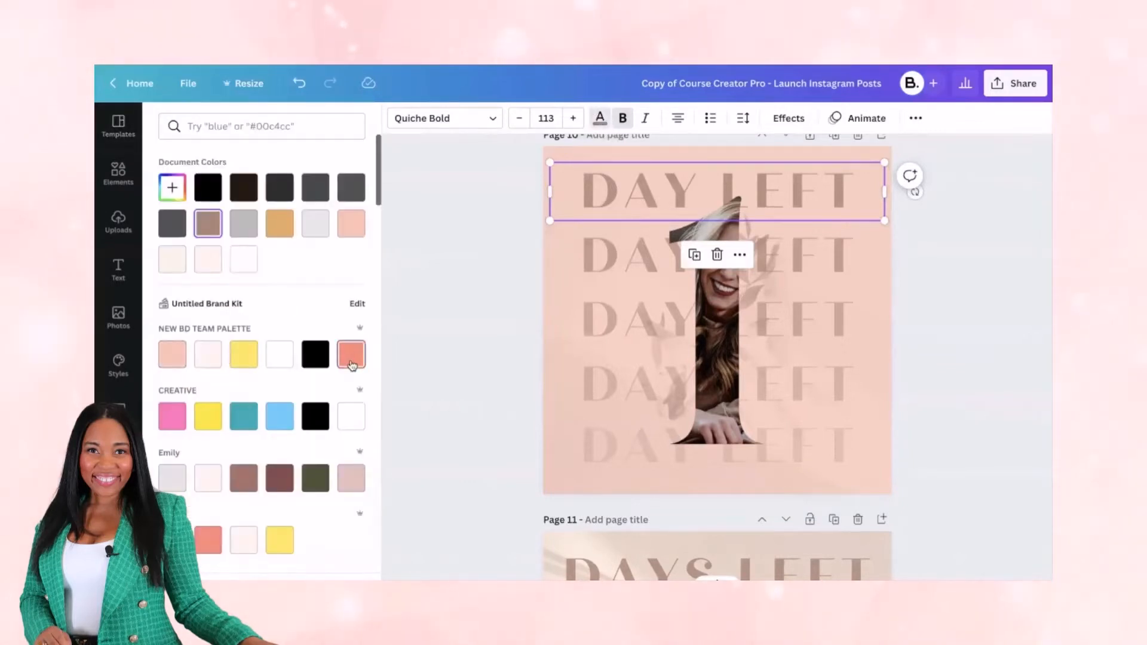
click(616, 240)
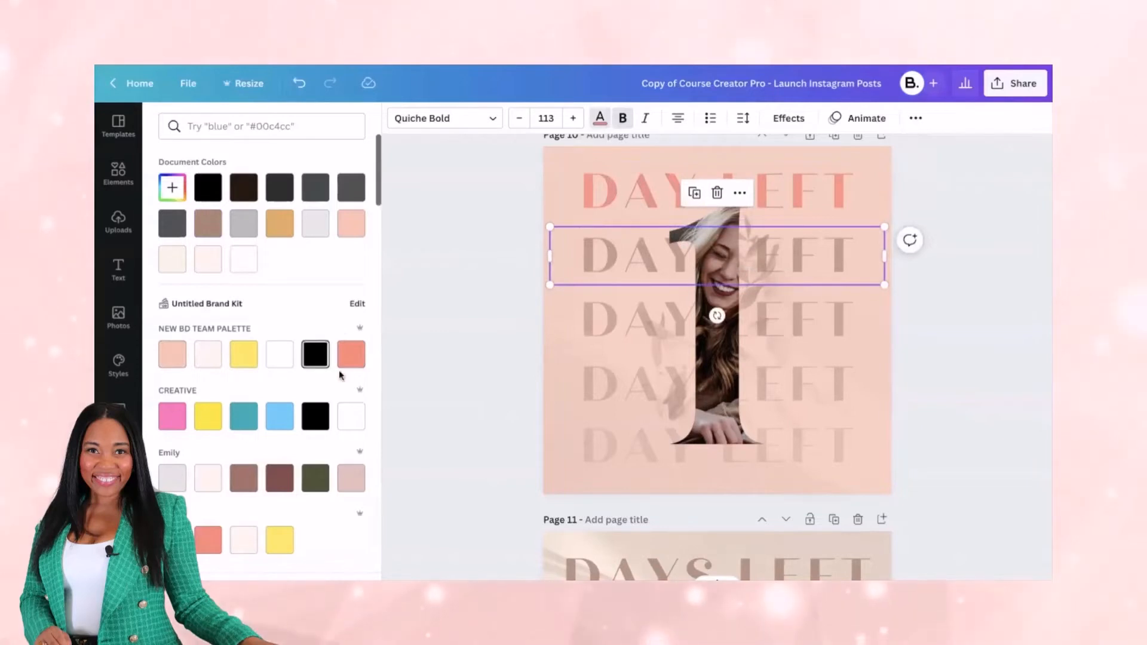
click(359, 355)
click(585, 318)
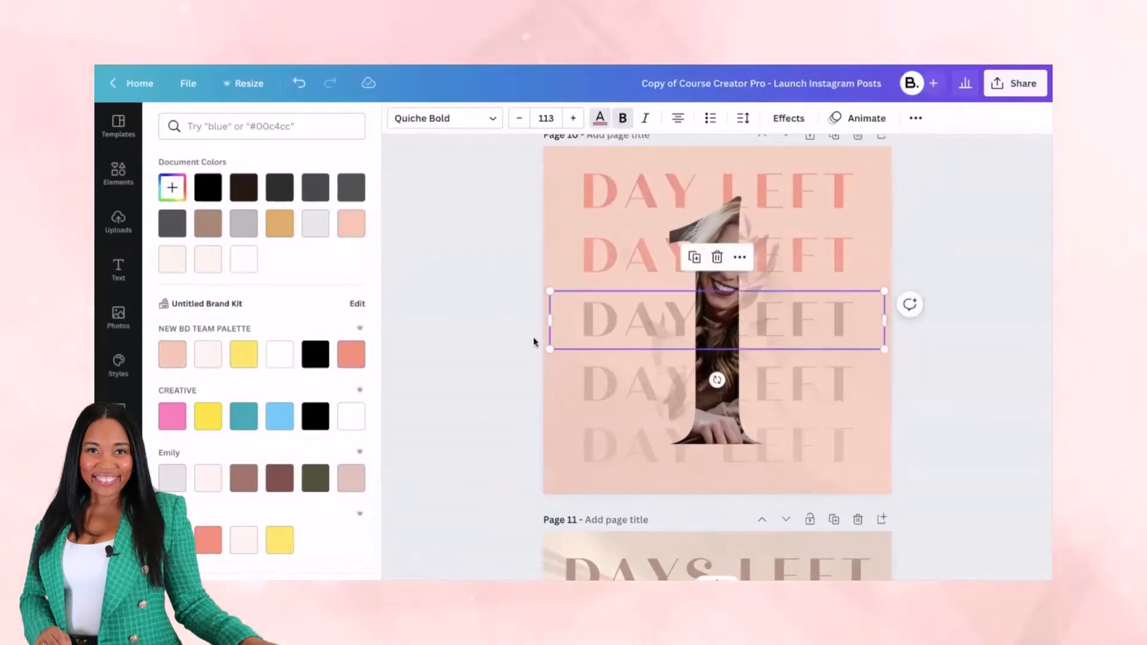
click(642, 407)
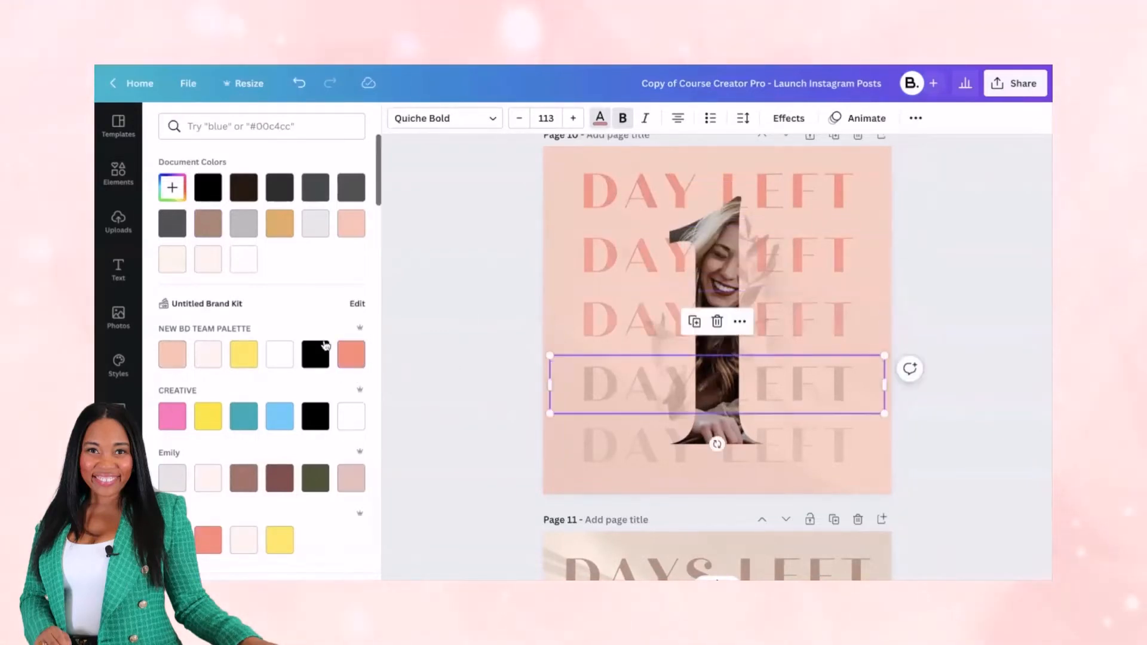
click(622, 448)
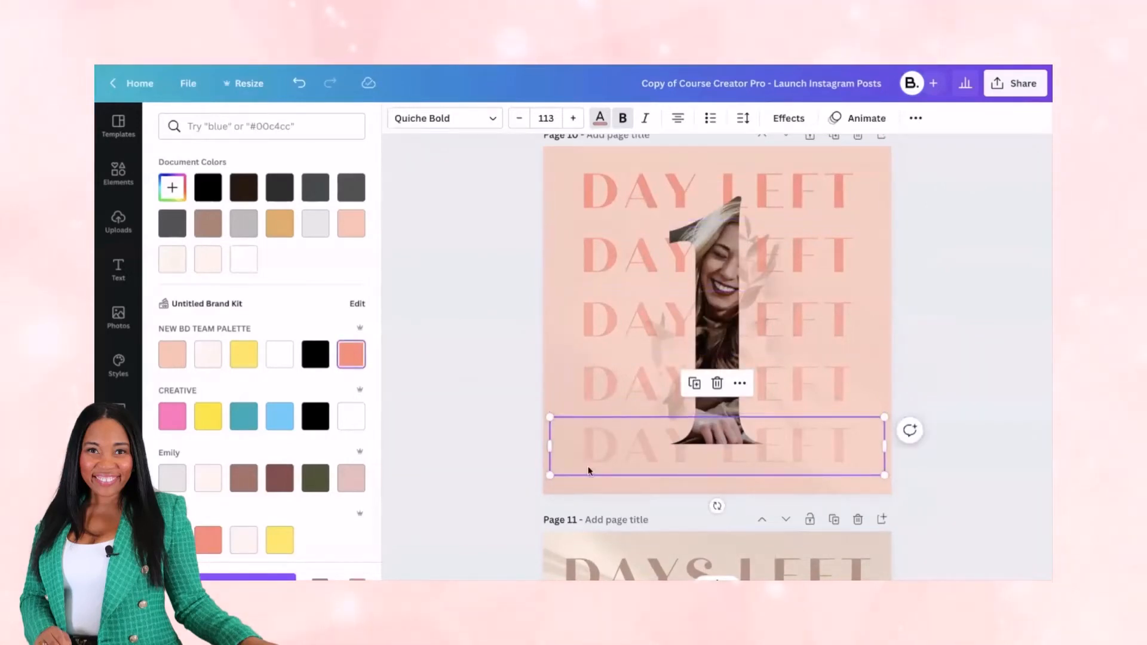
- Check the transparency settings of the second and the lowest "DAY LEFT" lines on page 10
click(591, 264)
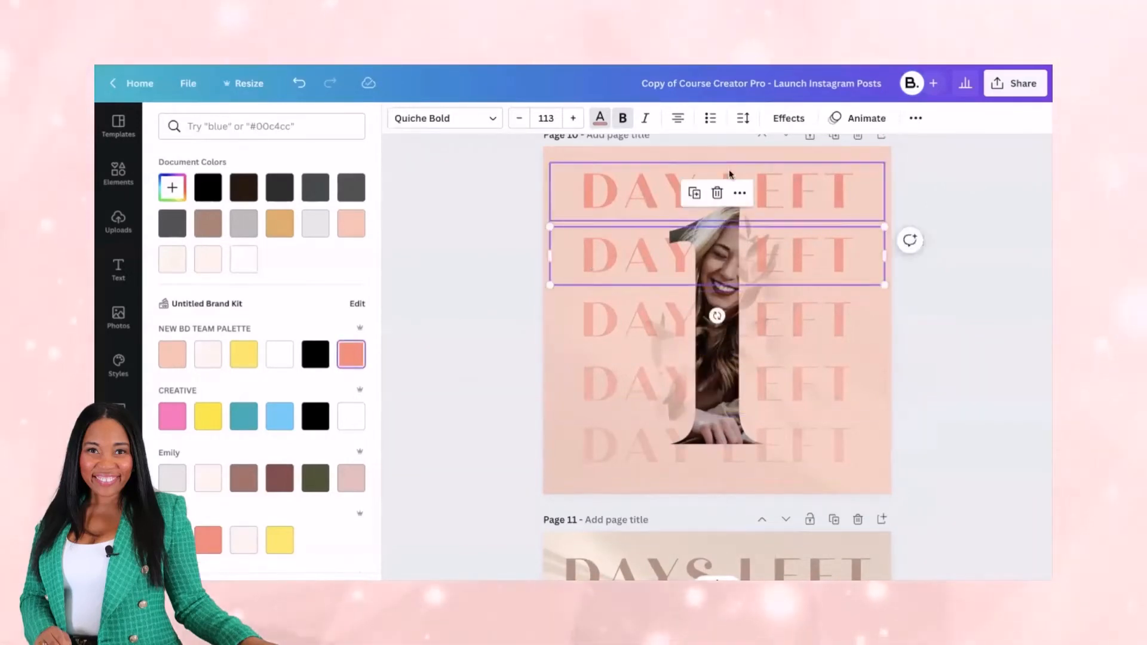
click(915, 120)
click(855, 150)
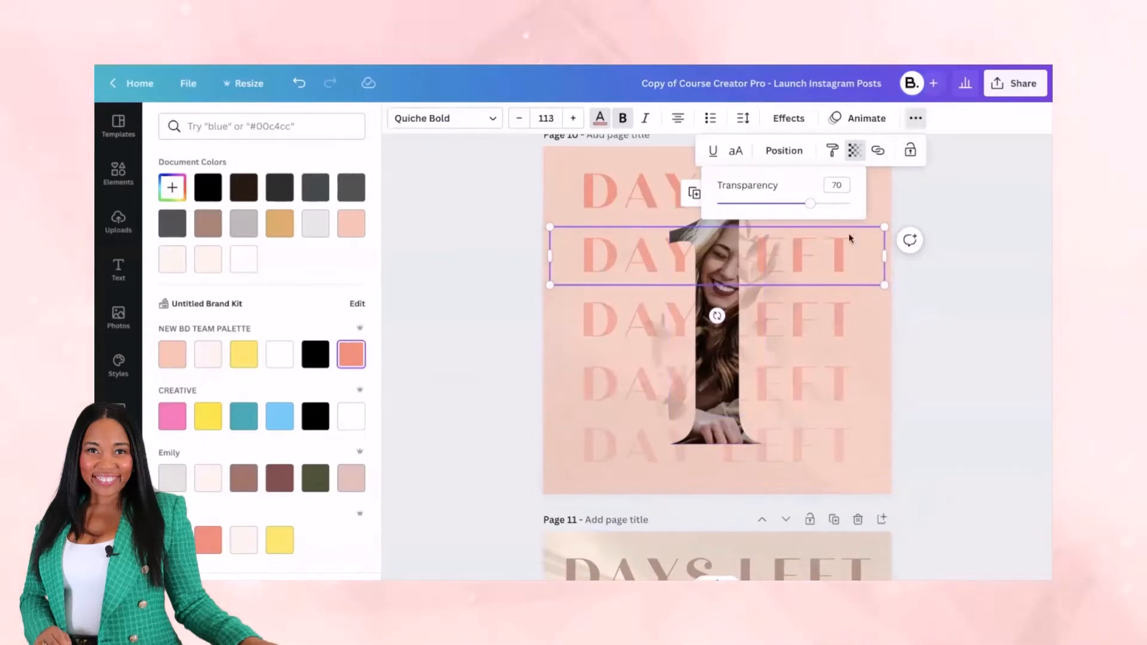
click(822, 448)
click(916, 119)
click(856, 150)
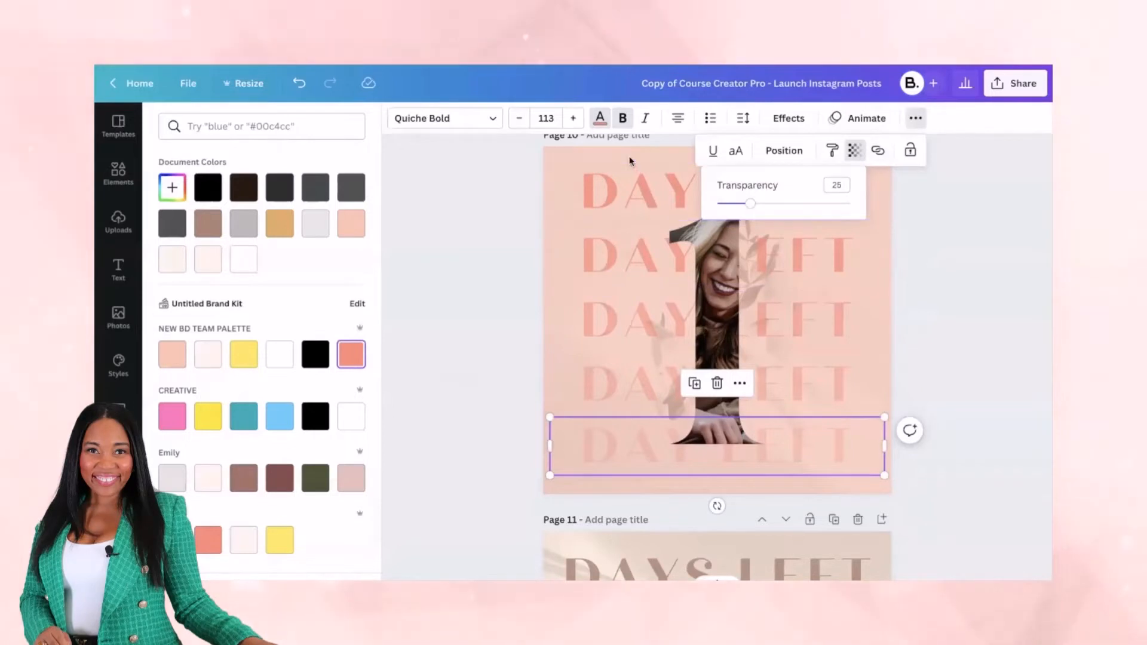
click(483, 196)
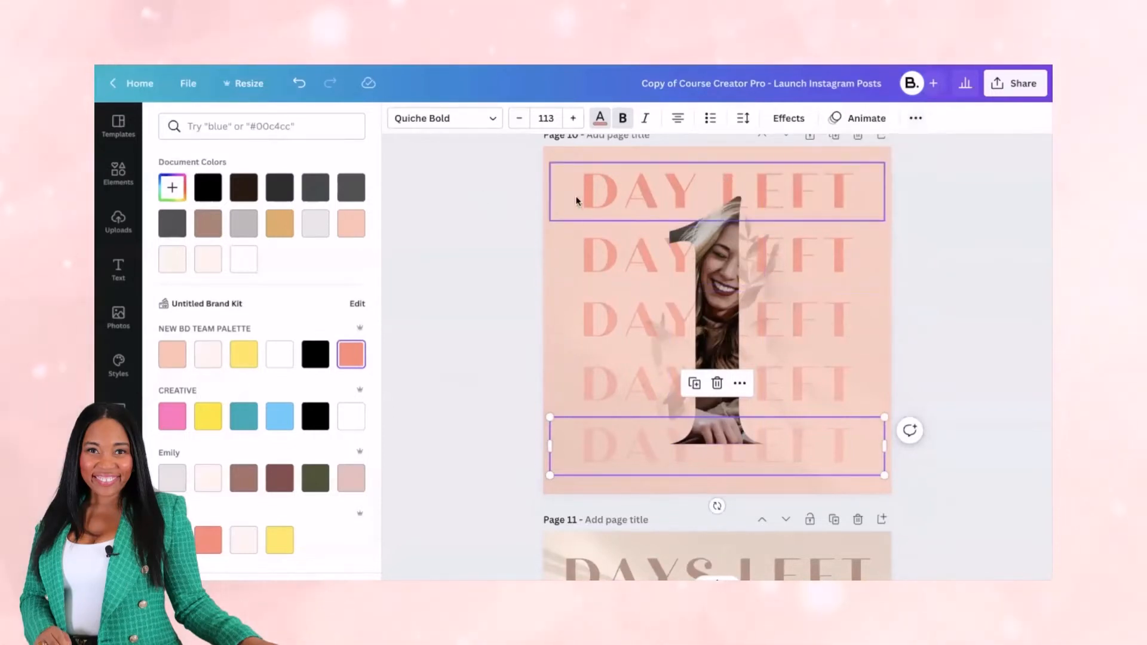
- Change the font of the uppermost "DAY LEFT" line on page 10 to Bebas Neue
click(607, 194)
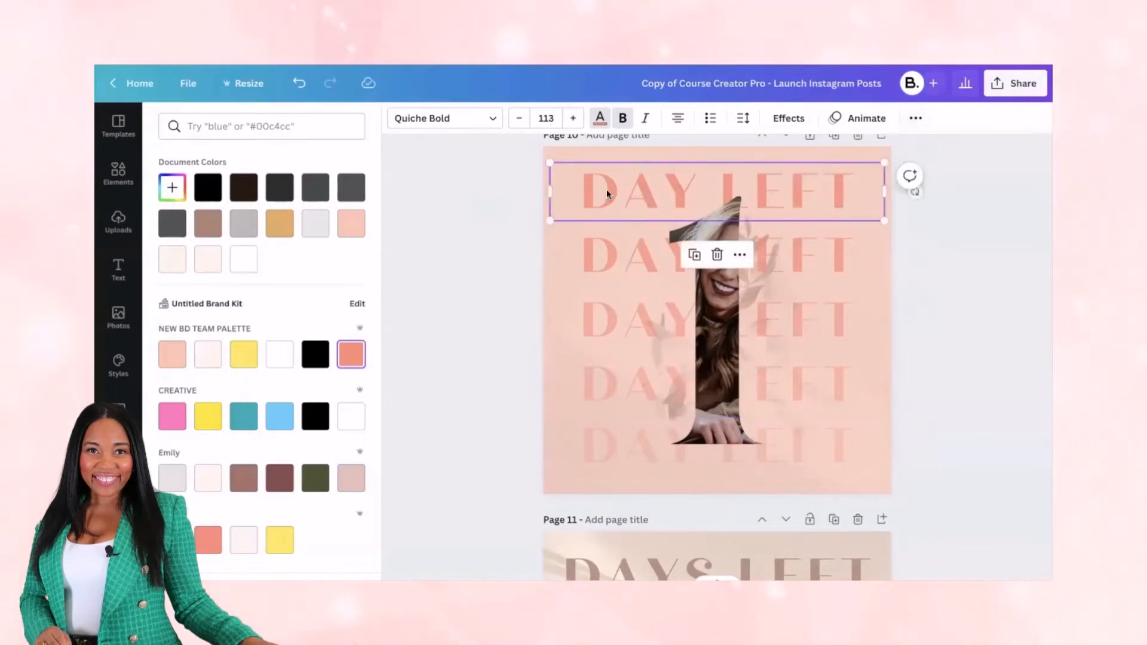
triple_click(607, 190)
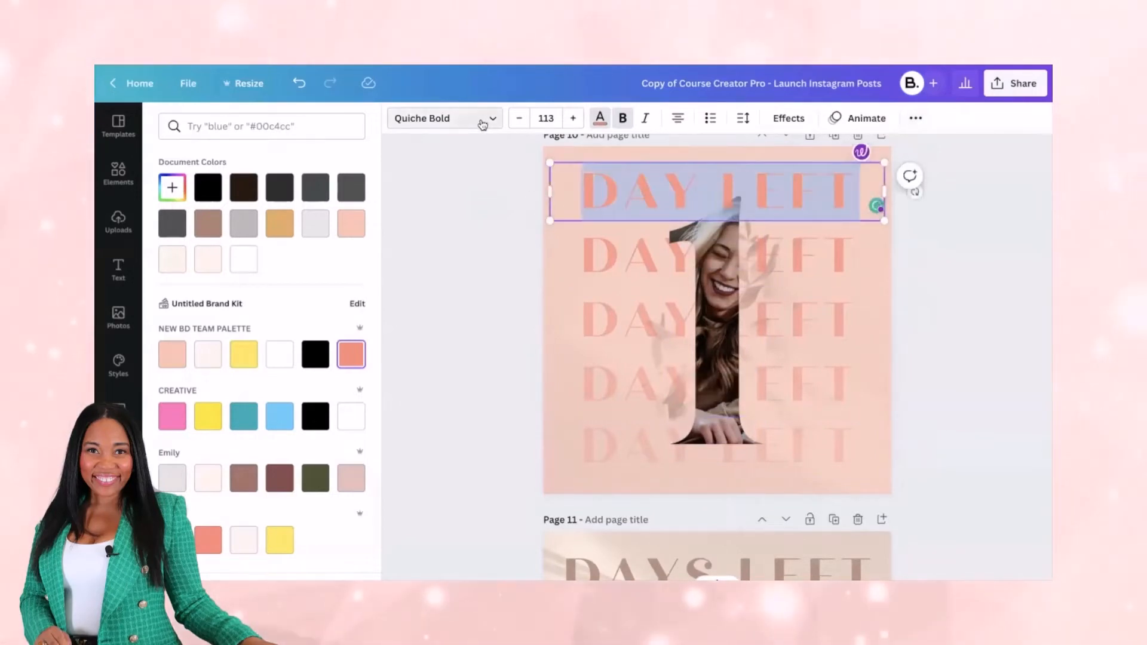
click(482, 122)
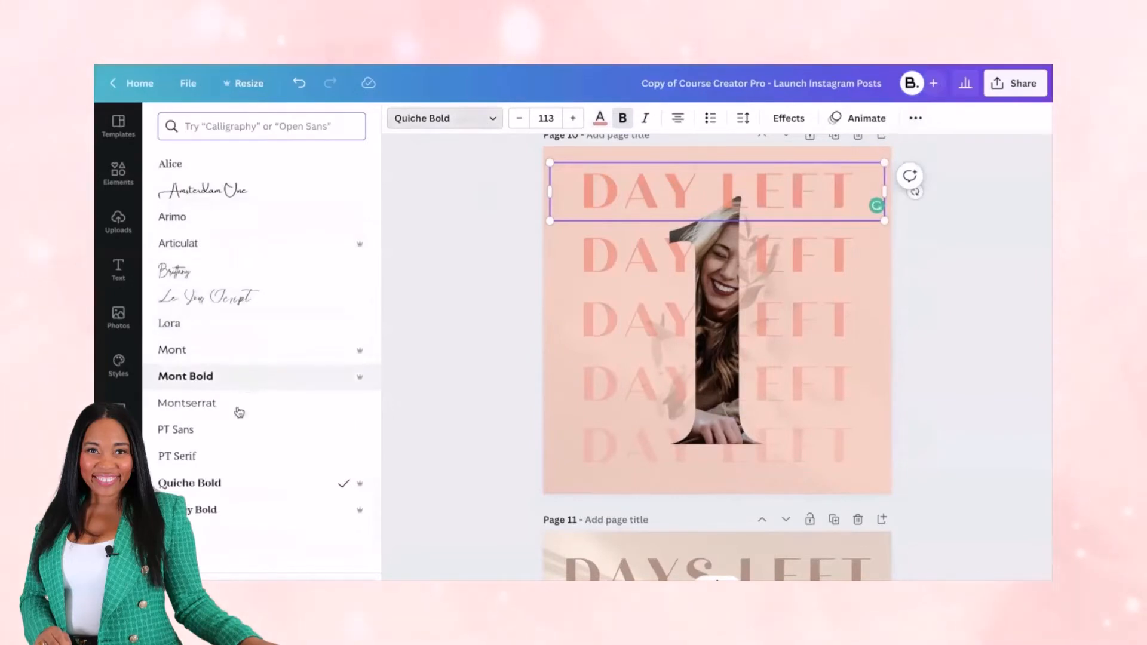
scroll(226, 446, down, 1)
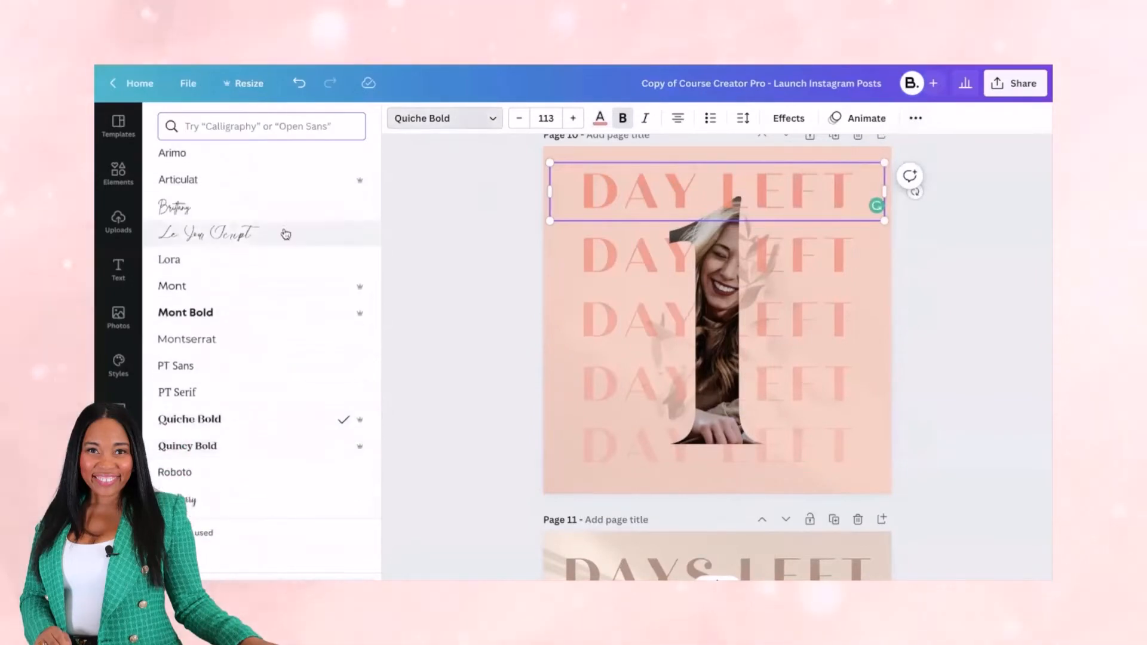
scroll(217, 394, down, 3)
scroll(218, 393, down, 1)
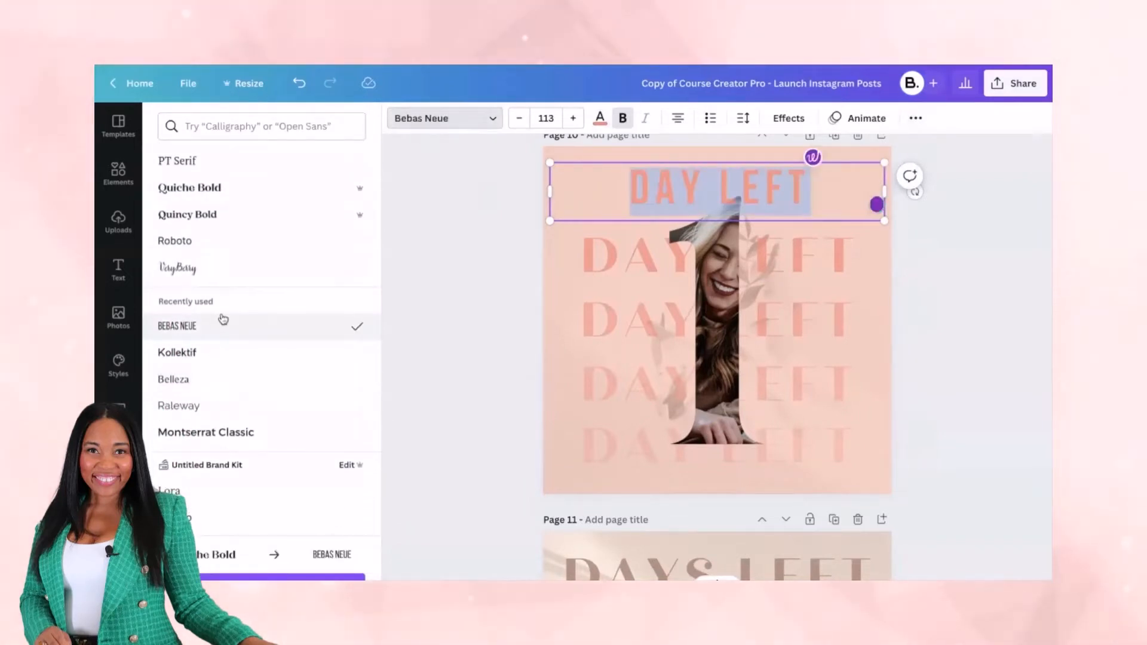
- Apply the Bebas Neue font to the remaining four "DAY LEFT" lines on page 10
click(575, 264)
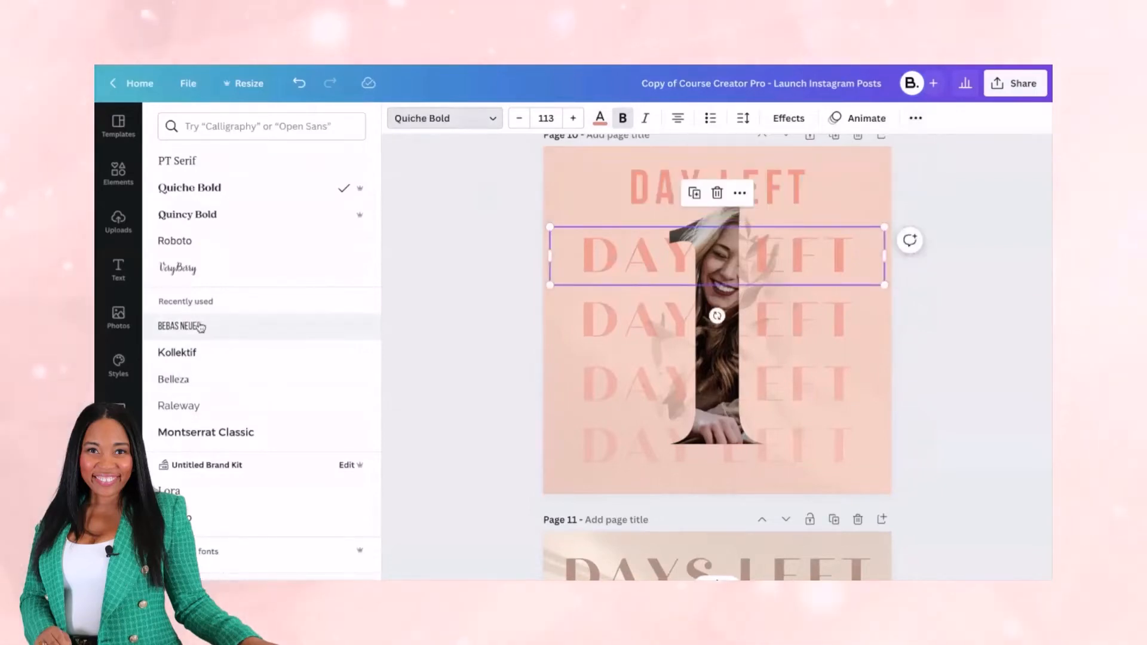
click(179, 325)
click(605, 345)
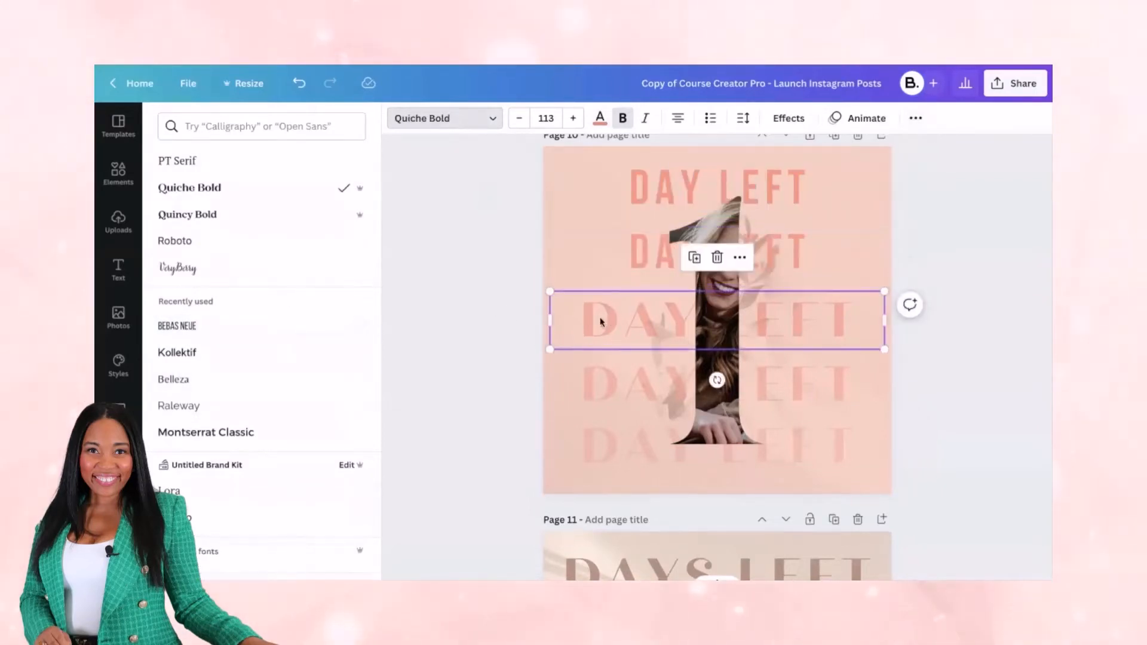
click(179, 325)
click(615, 387)
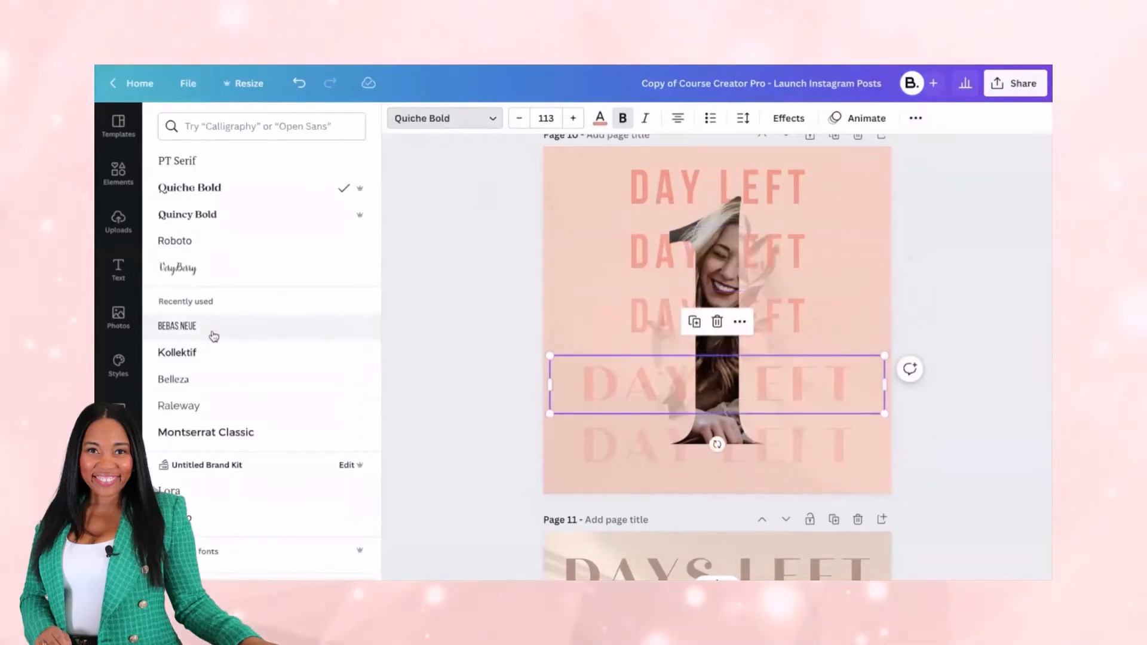
click(206, 327)
click(630, 460)
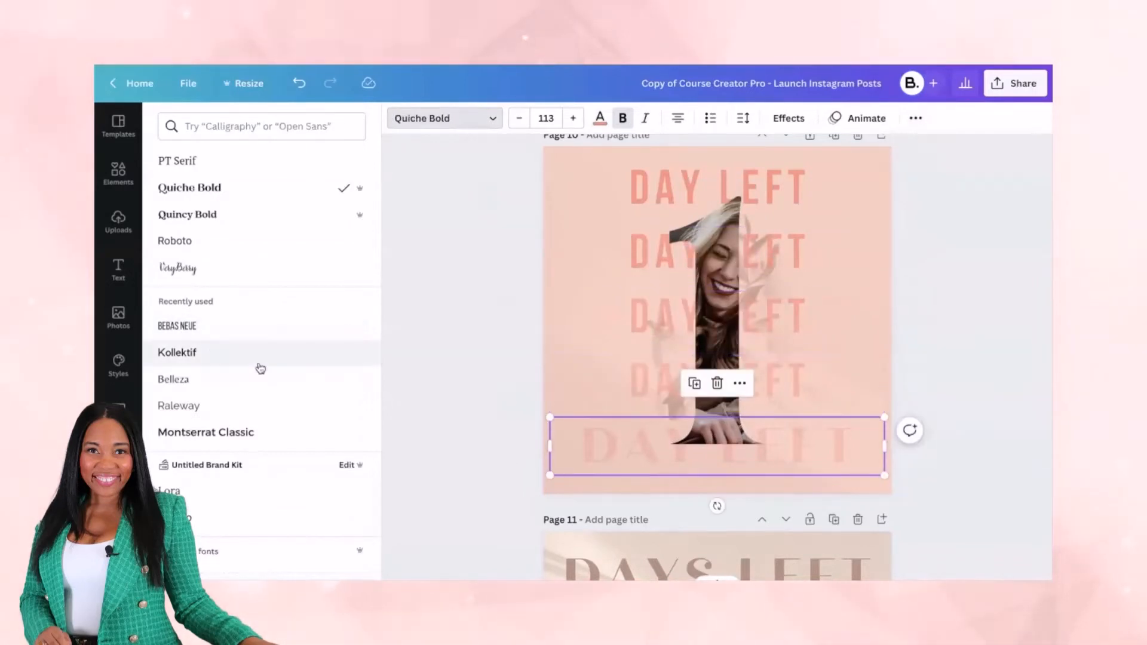
click(197, 326)
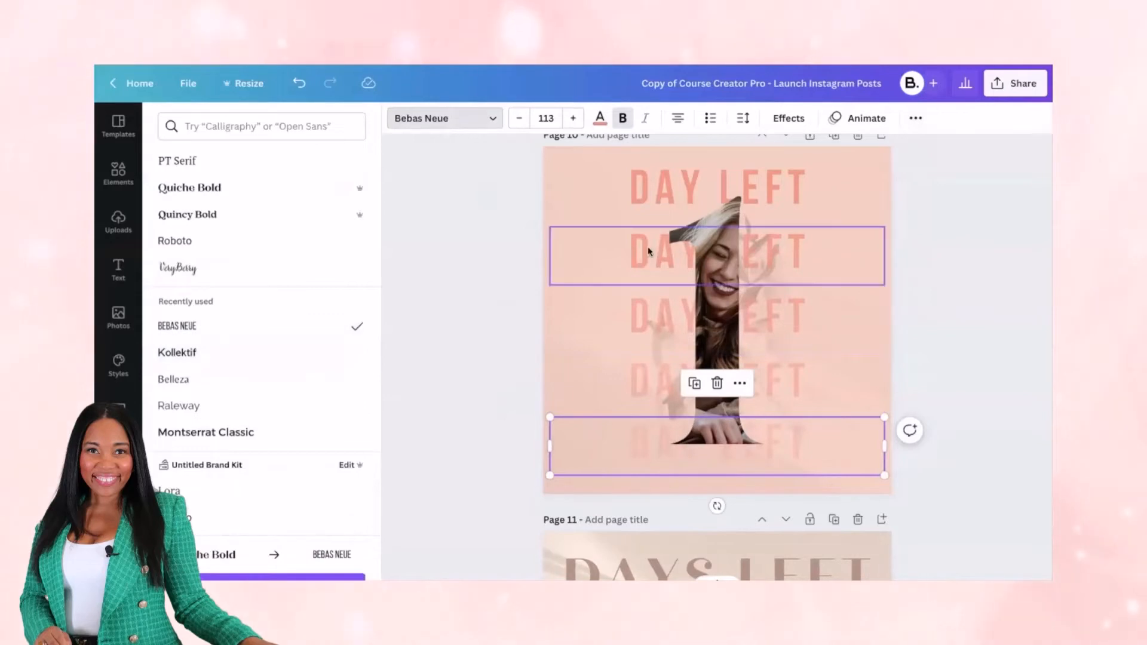
- Set the letter spacing of the uppermost "DAY LEFT" line to 360
click(646, 185)
double_click(646, 185)
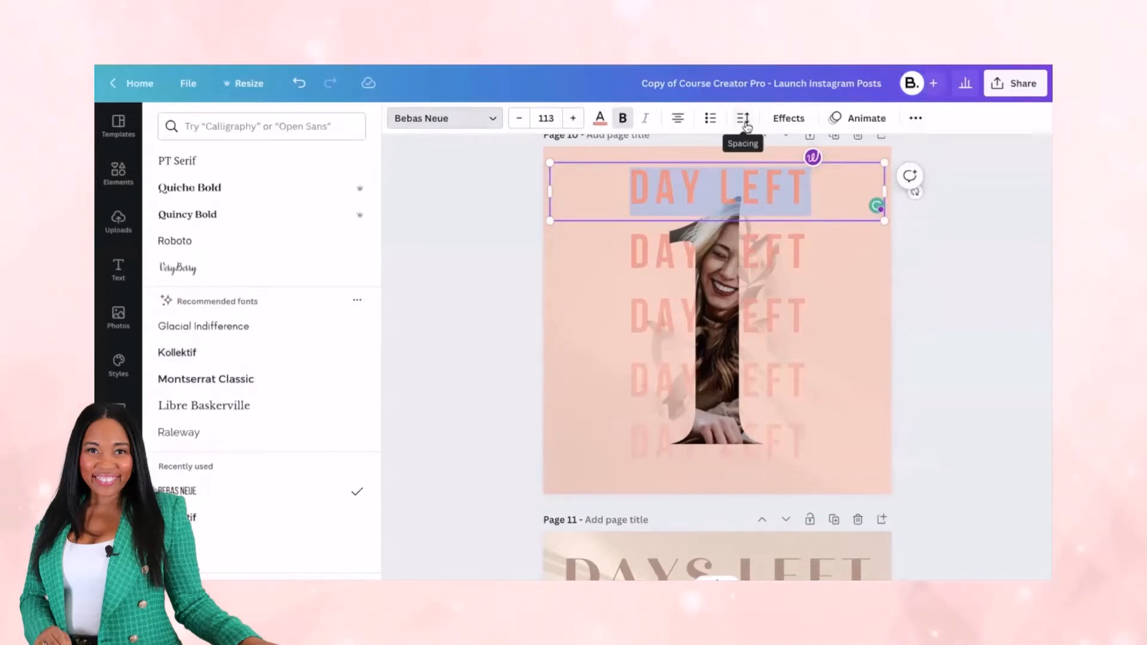
click(745, 122)
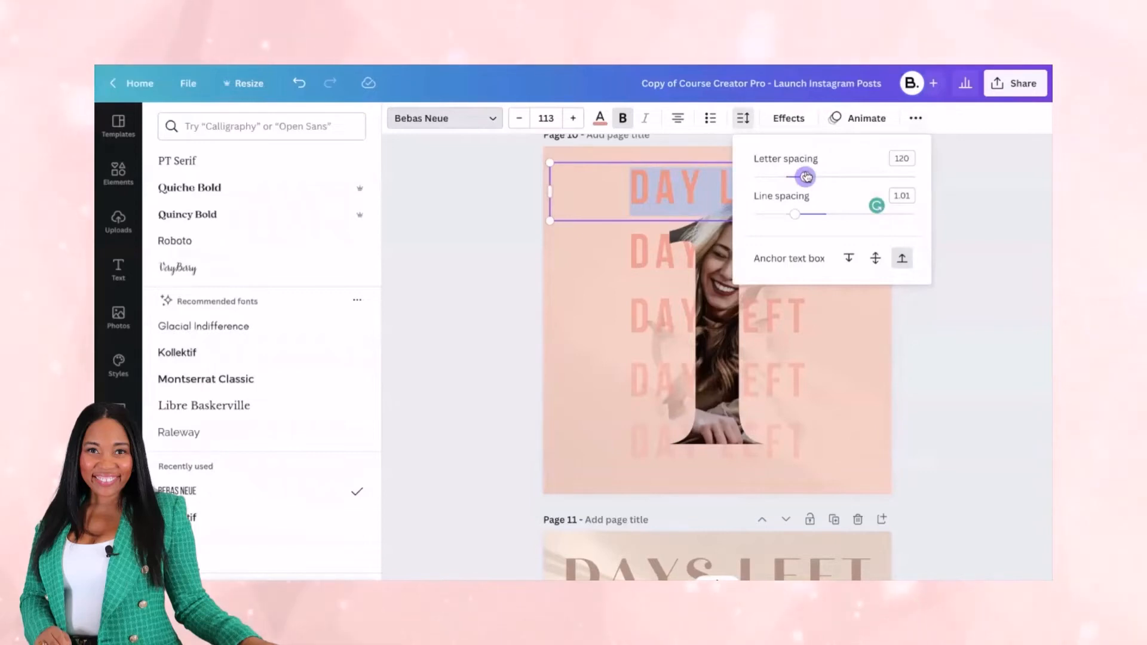
drag(806, 176, 844, 170)
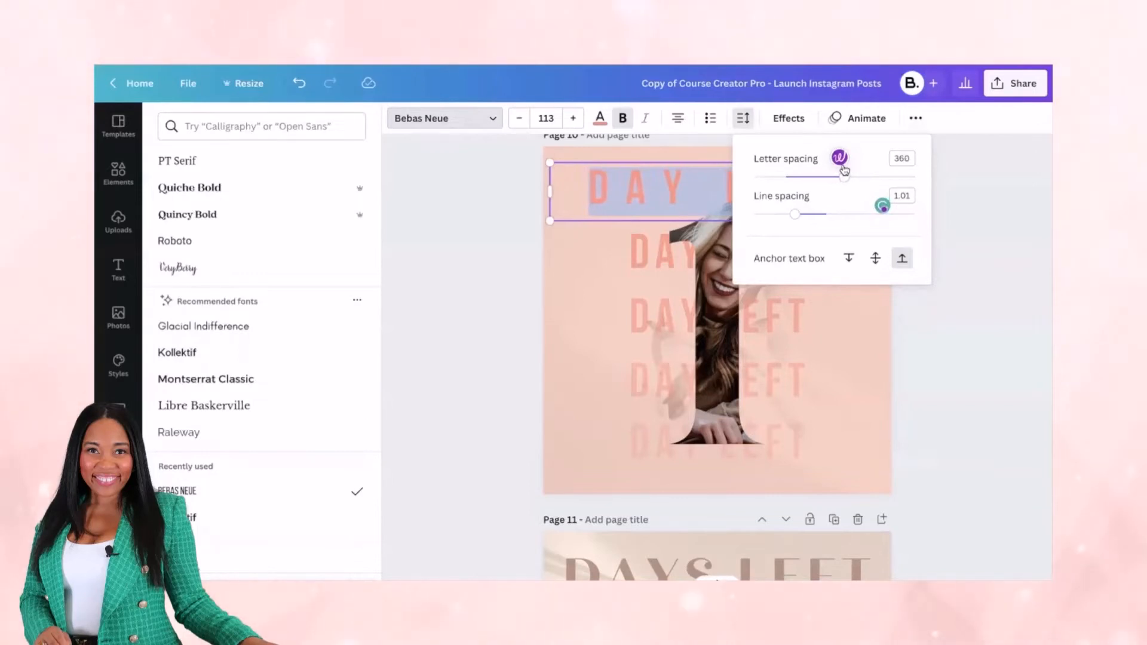
click(947, 318)
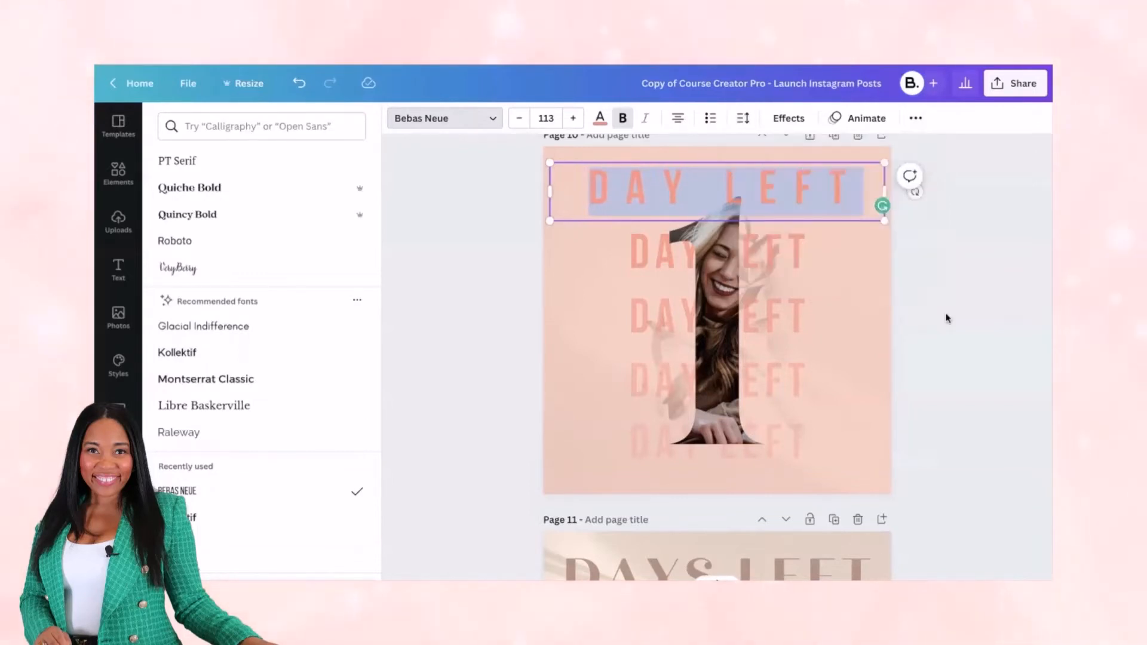
click(608, 261)
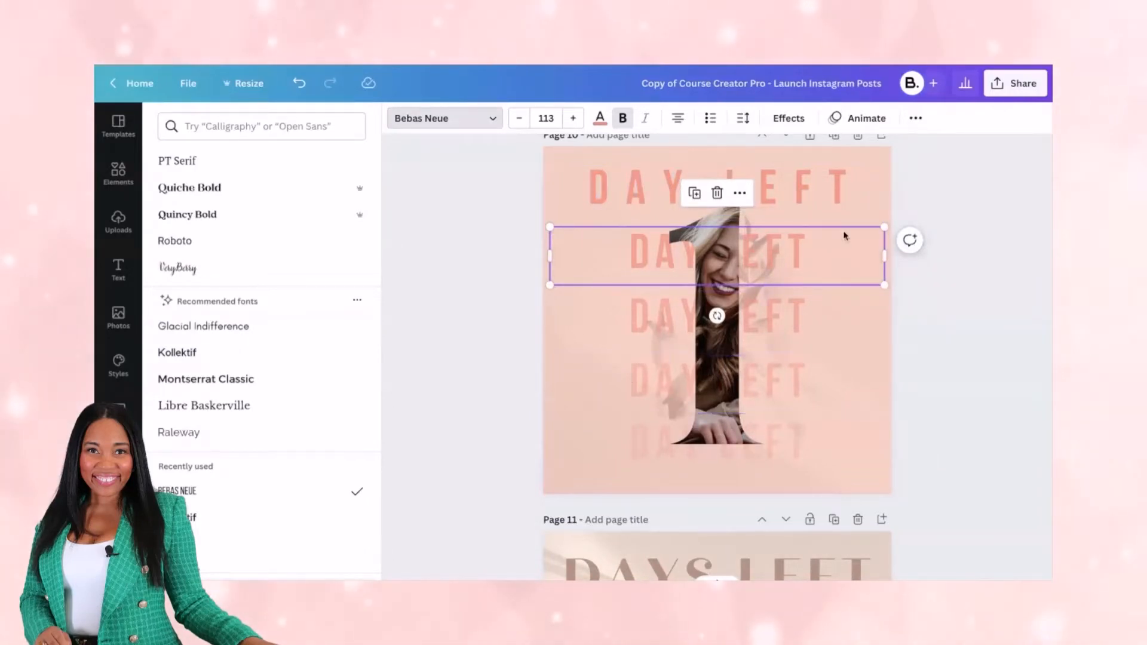
click(473, 119)
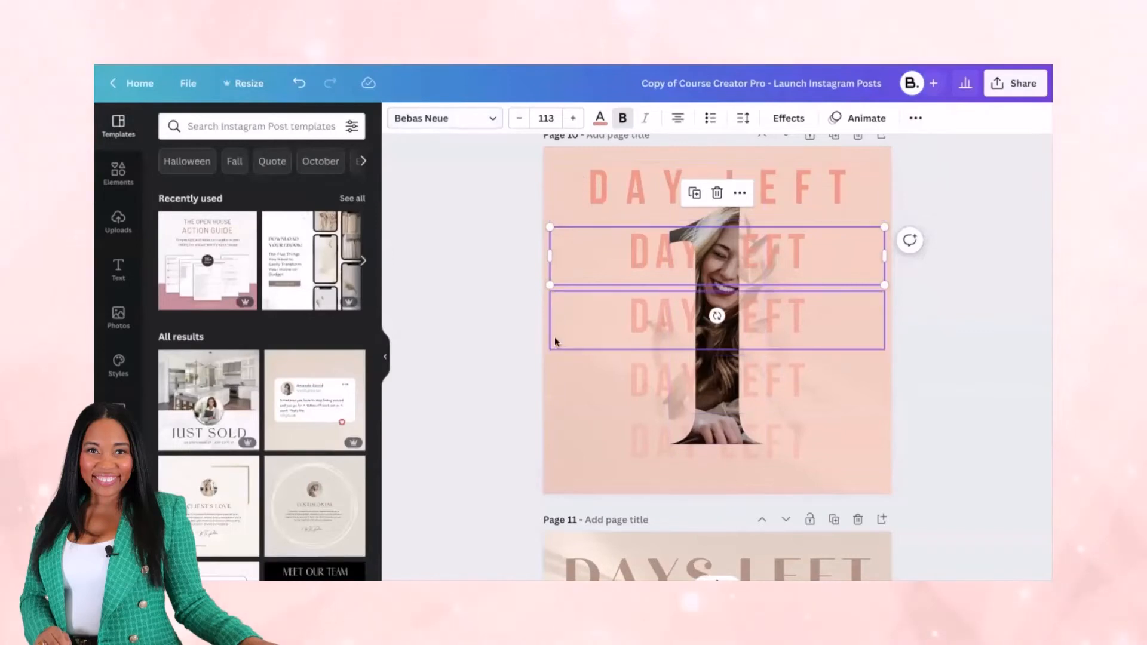
click(551, 331)
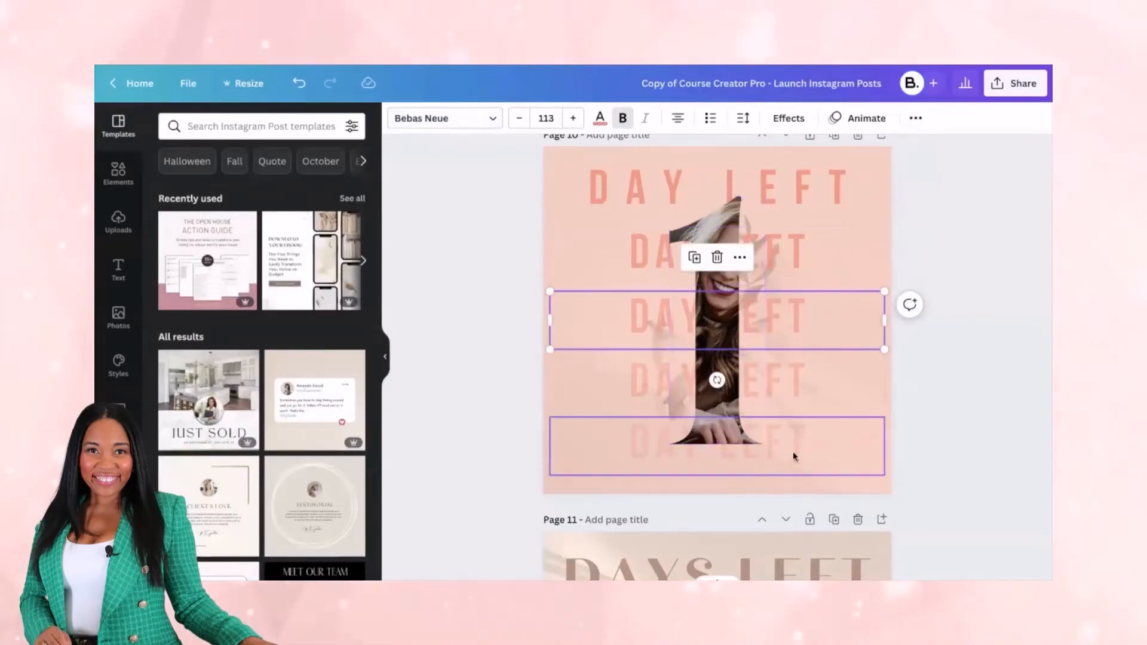
click(954, 198)
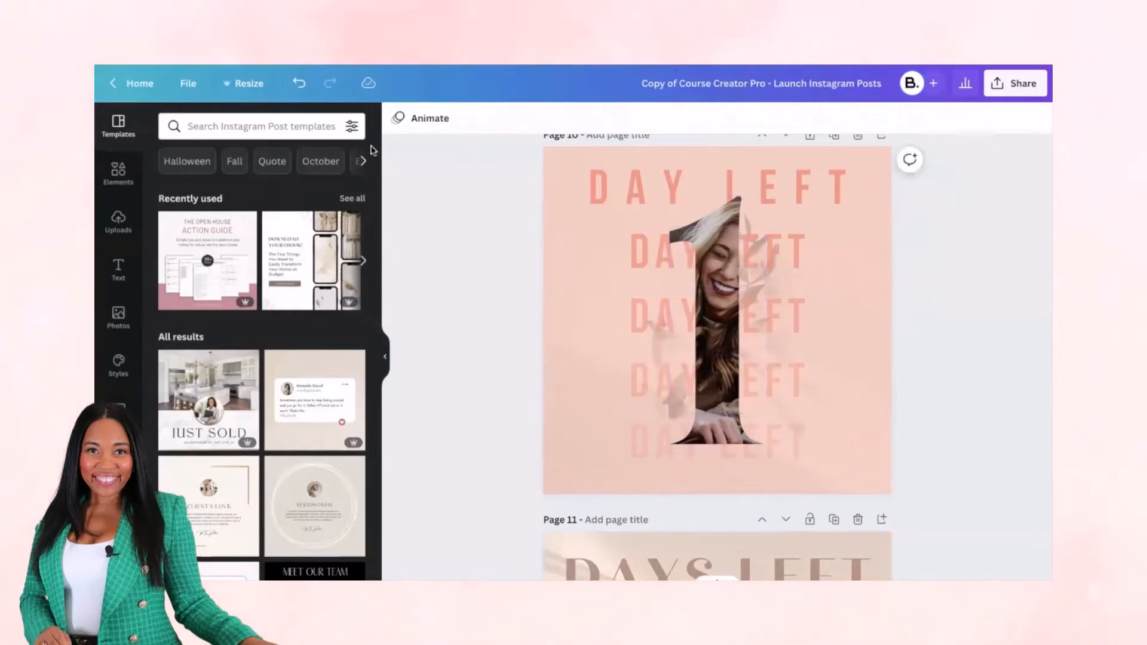
- Replace the photo in the number 1 frame with the recently used photo of a woman at a pink laptop
click(118, 316)
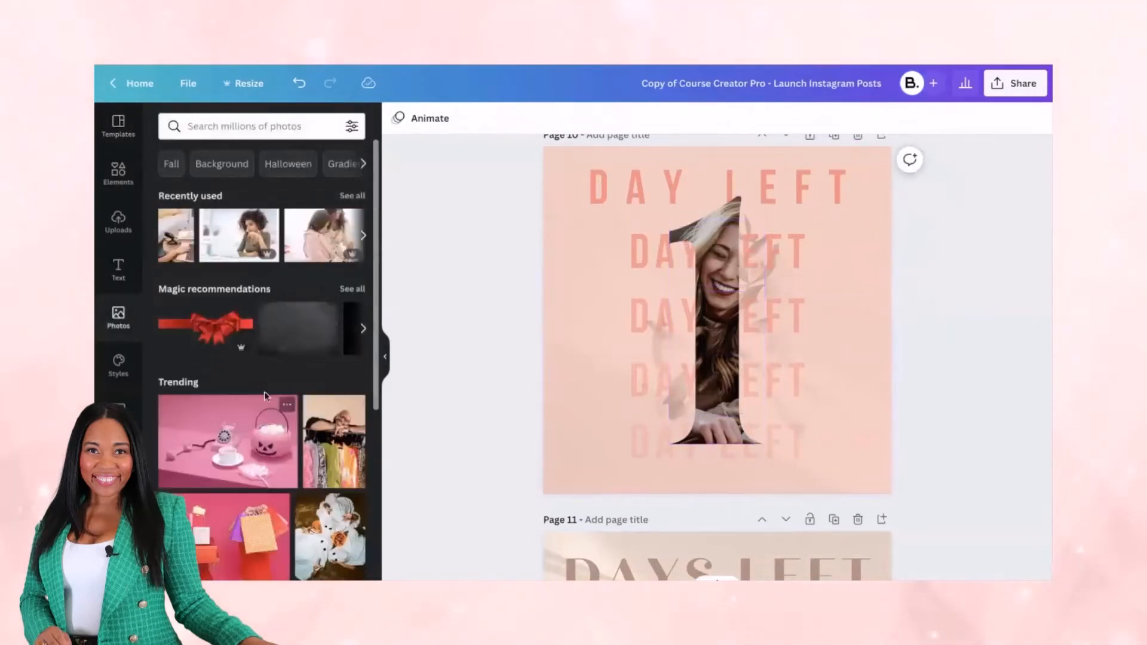
click(344, 198)
scroll(238, 415, down, 5)
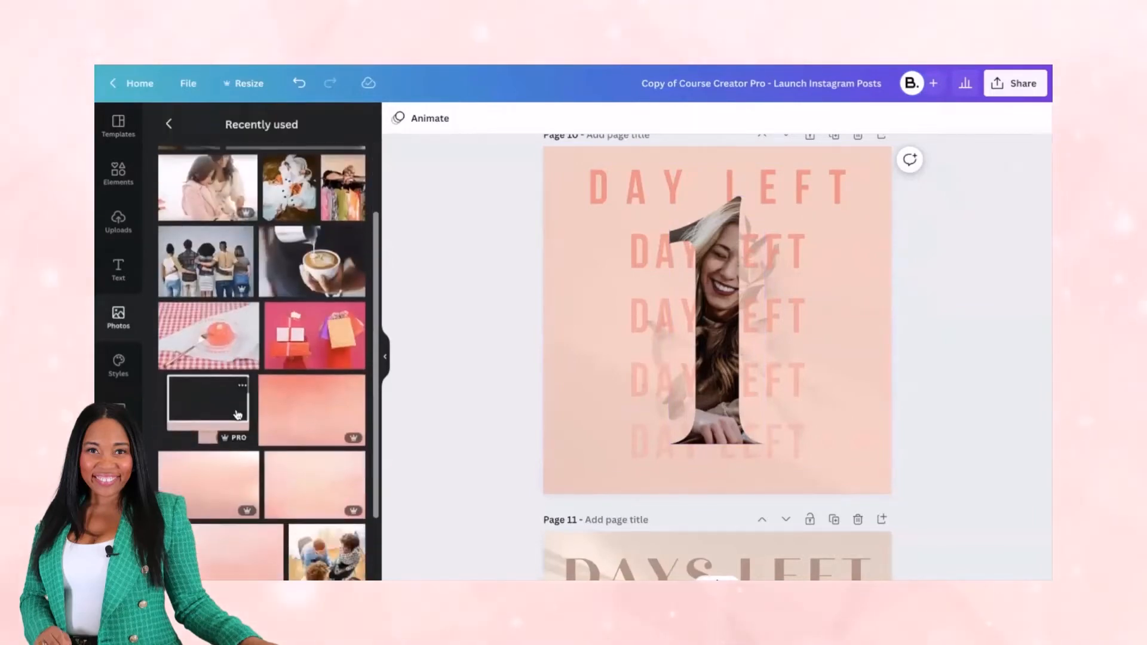
scroll(238, 415, down, 10)
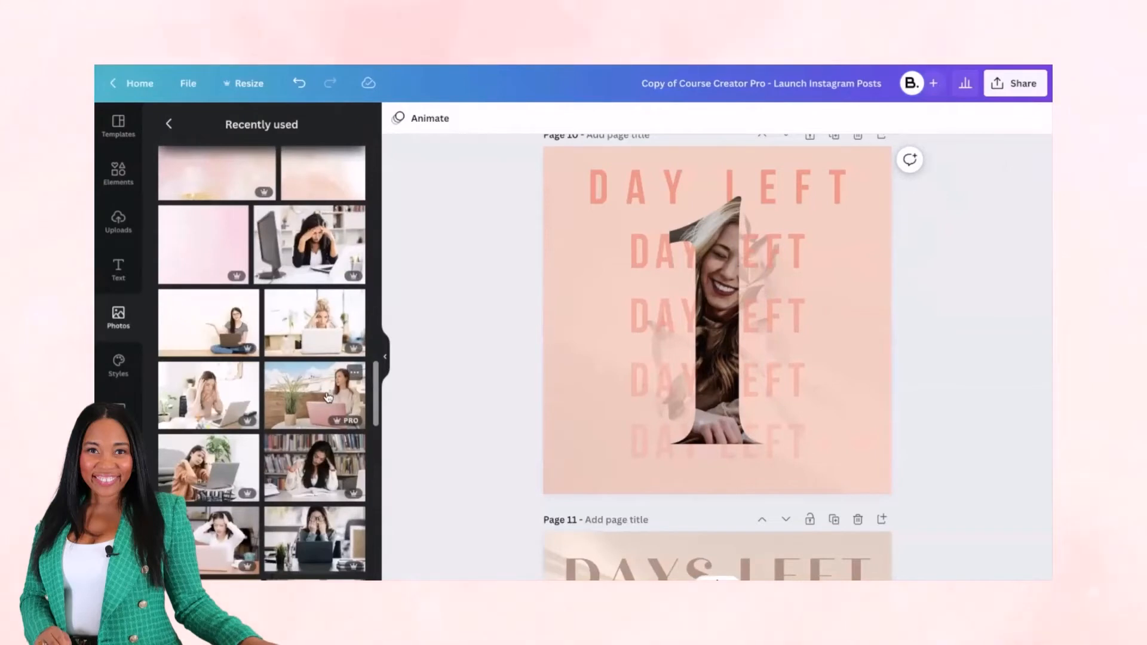
drag(327, 396, 608, 275)
- Reposition the photo inside the number 1 frame so the woman's face and laptop show, and select the frame
double_click(713, 275)
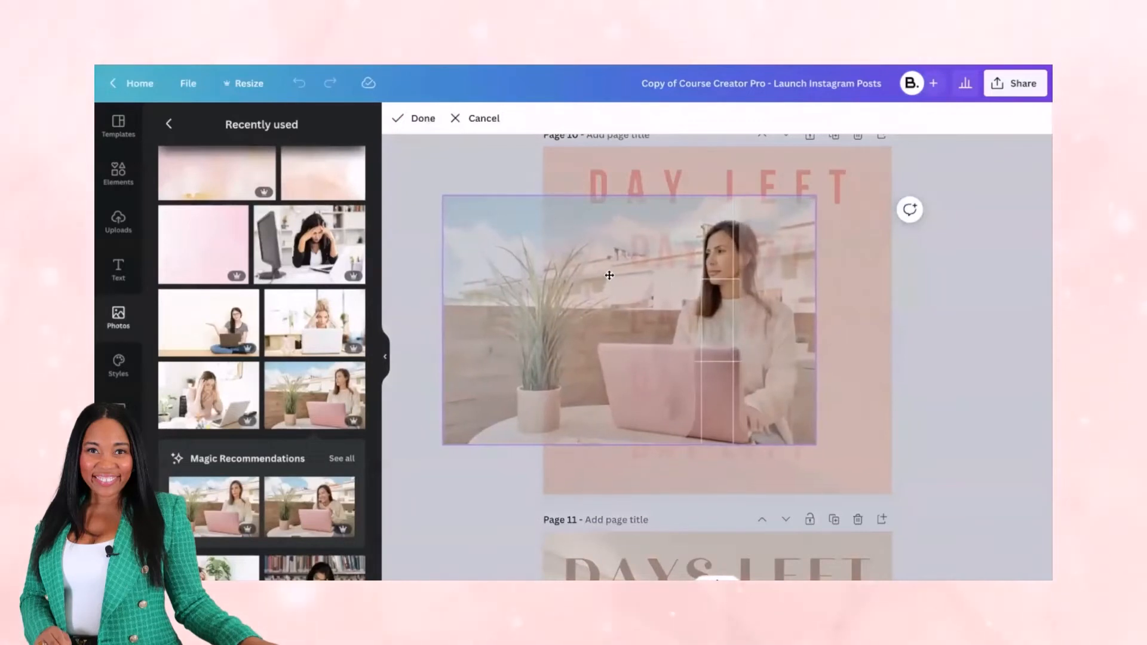
click(839, 289)
click(755, 219)
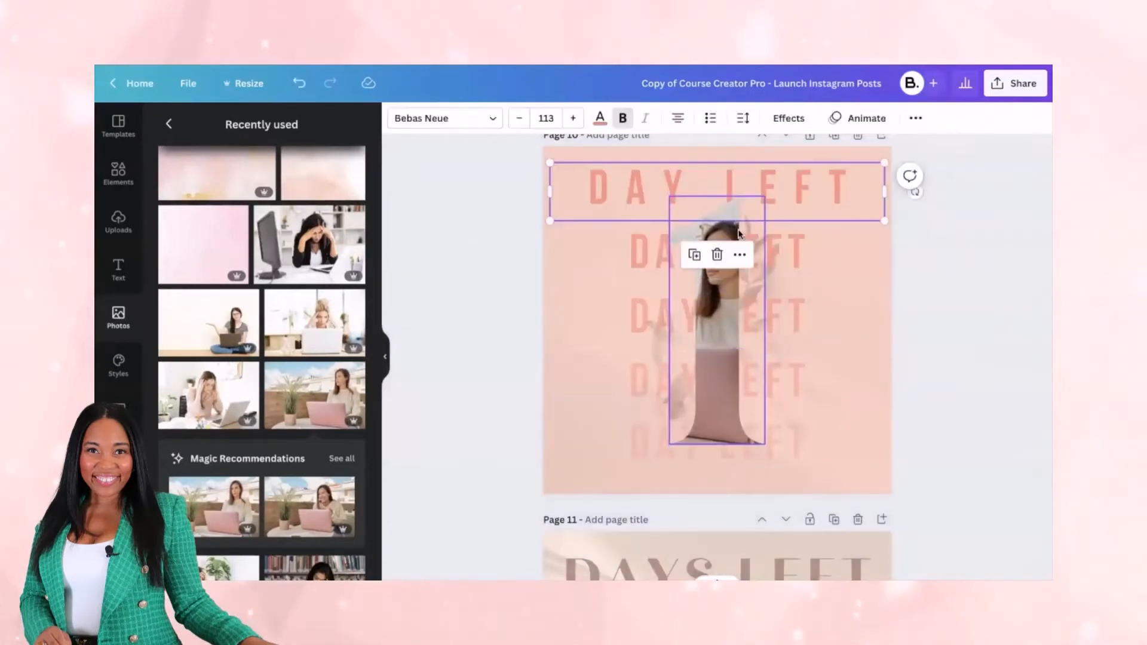
click(754, 222)
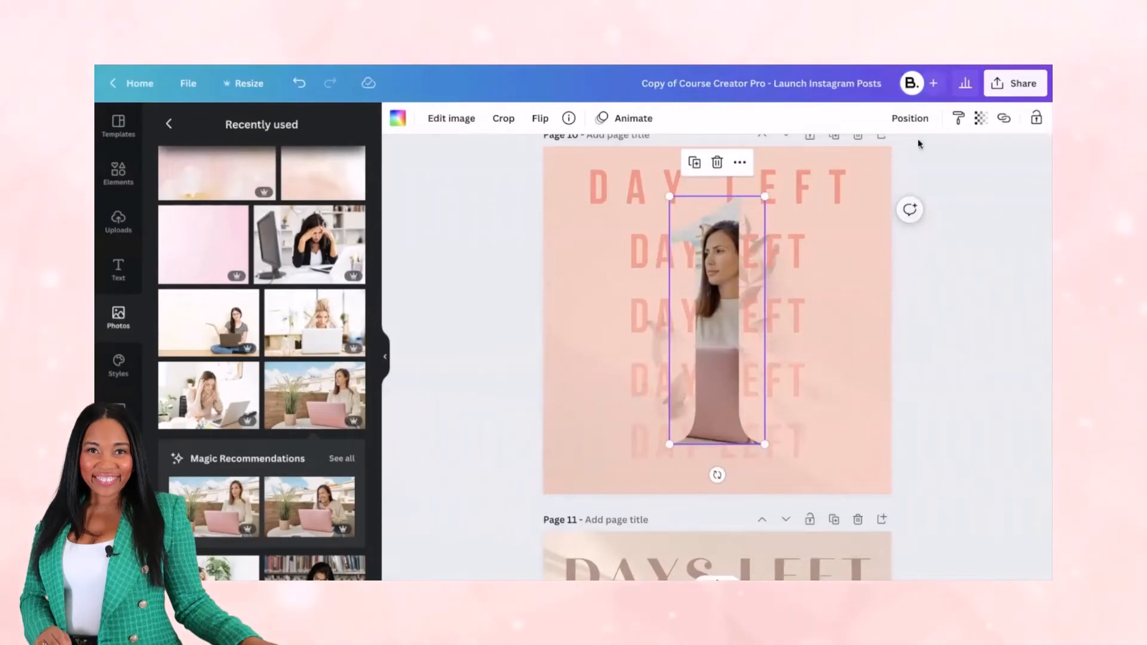
- Replace the background of page 10 with the recently used pink and gold watercolor photo
click(800, 276)
click(544, 197)
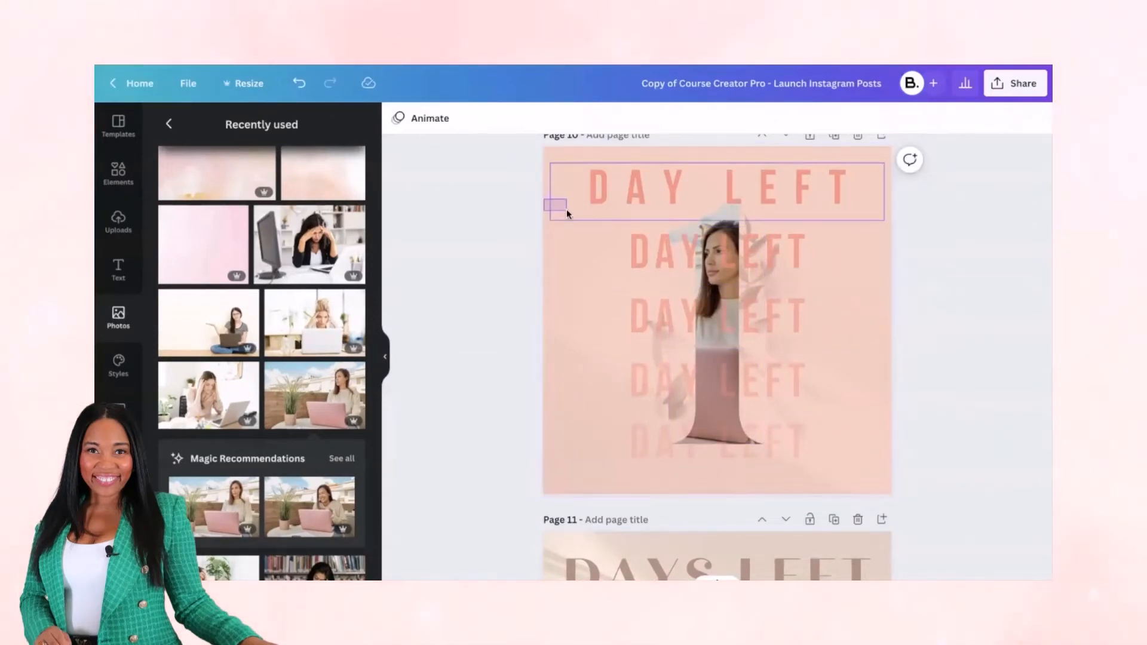
click(566, 212)
click(566, 281)
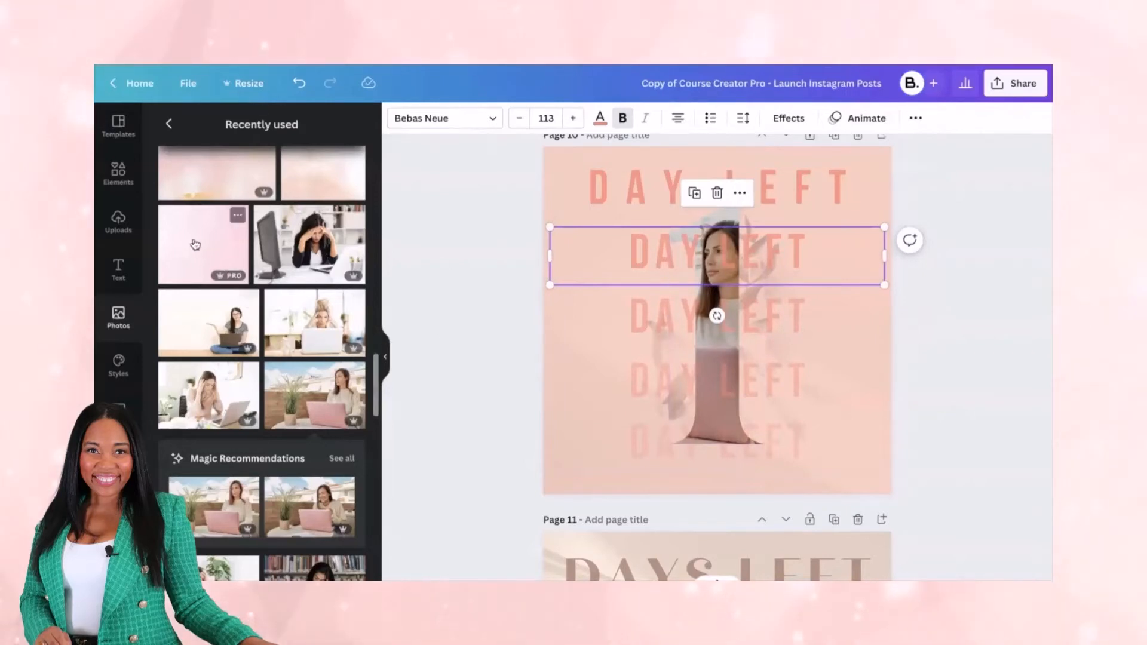
scroll(212, 206, up, 2)
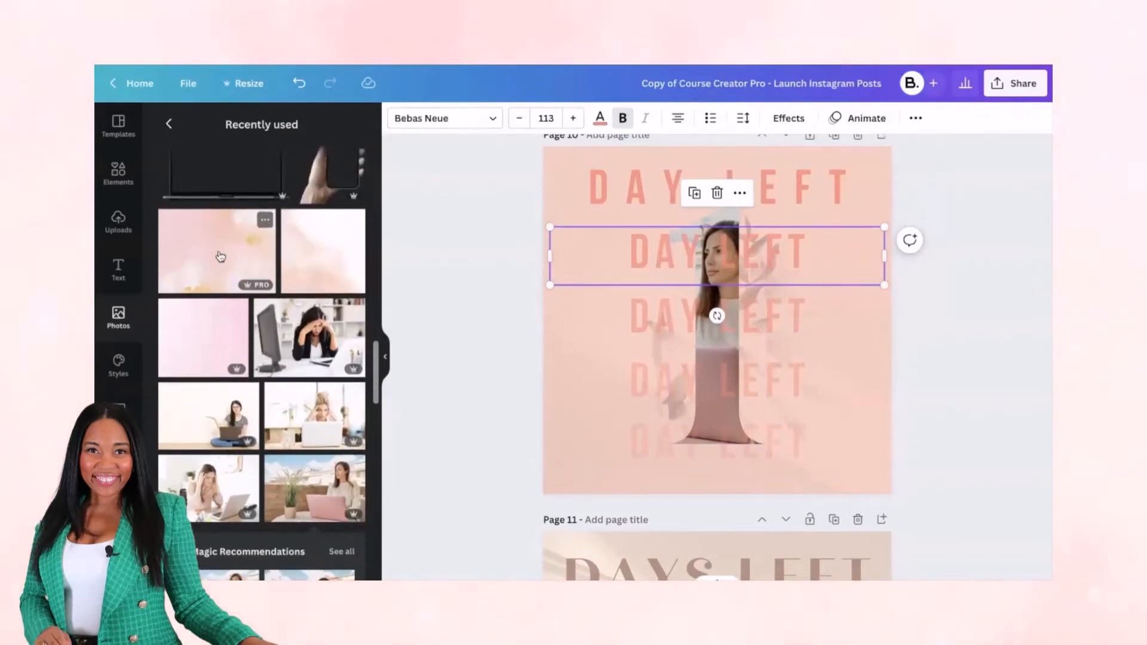
drag(221, 256, 545, 164)
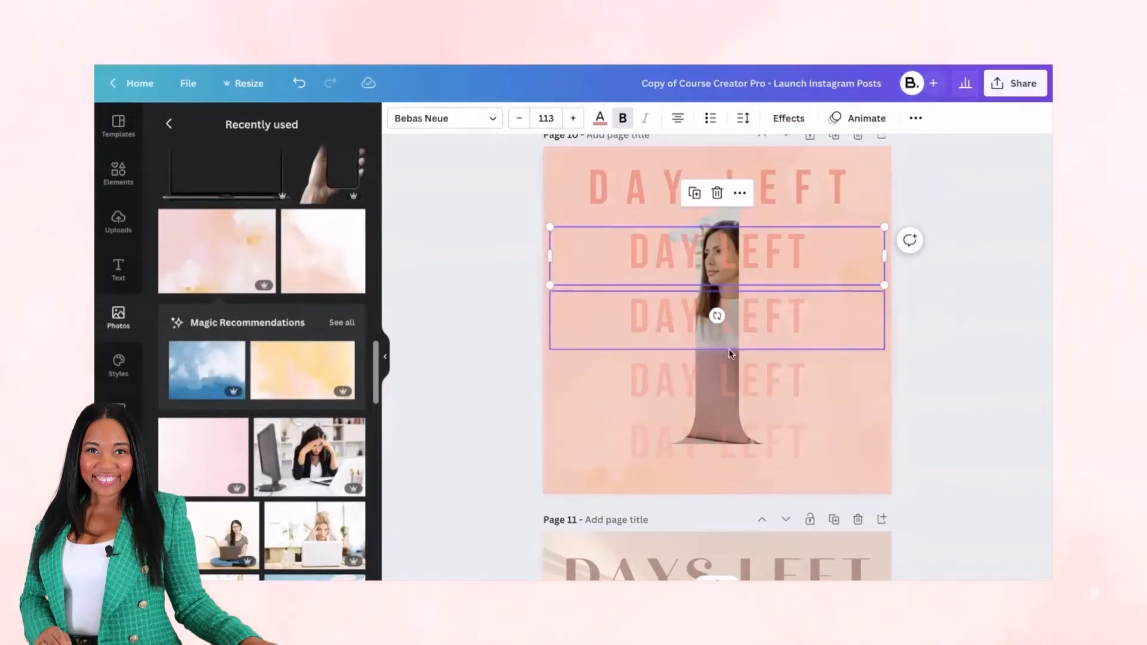
click(726, 226)
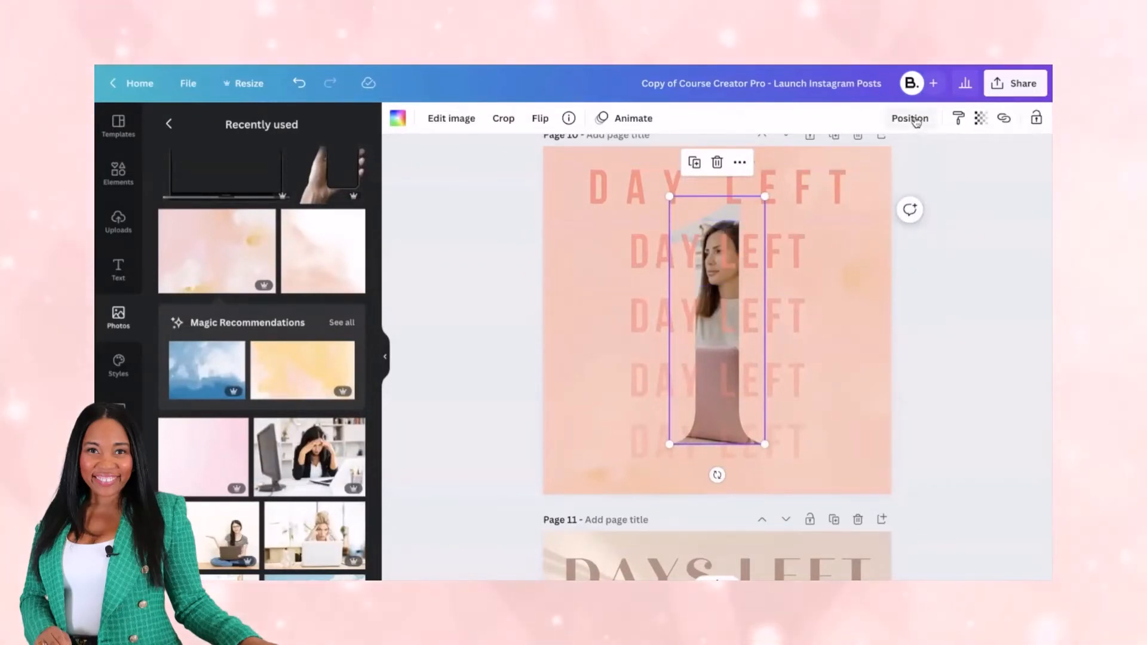
click(914, 119)
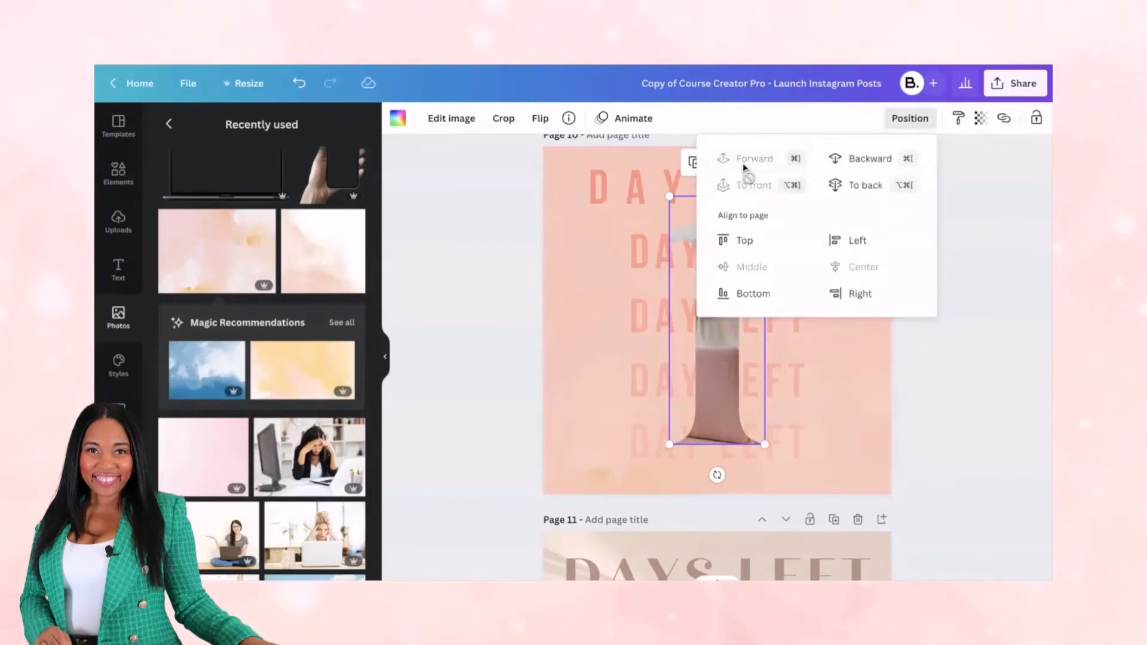
click(983, 497)
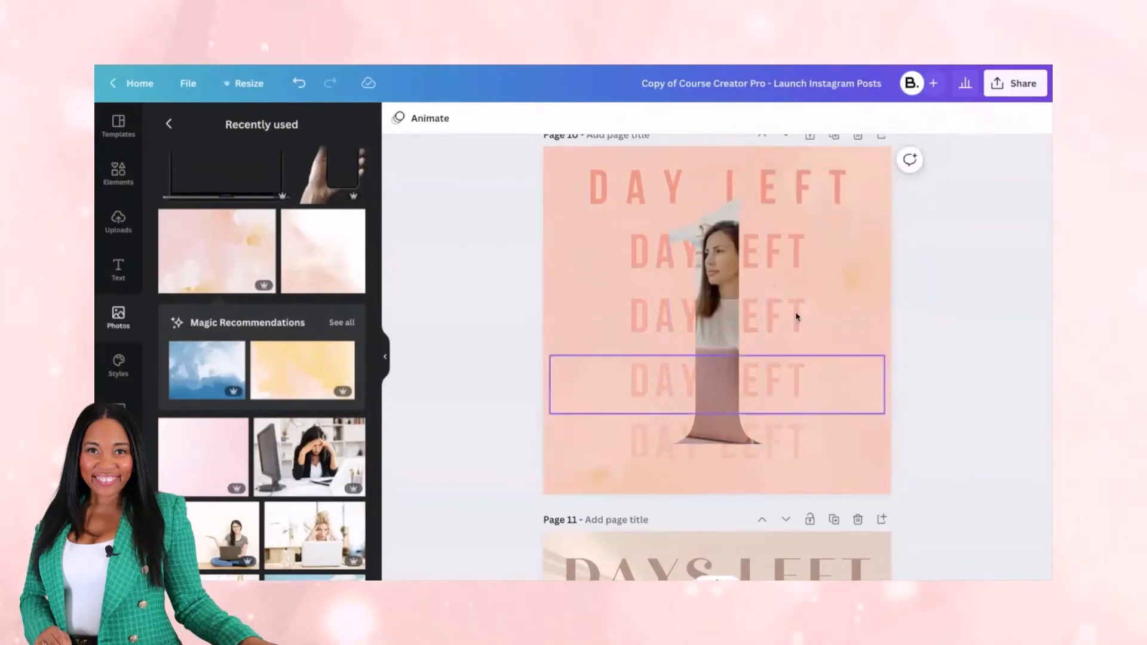
- Set the letter spacing of the second and third "DAY LEFT" lines on page 10 to 360
click(632, 248)
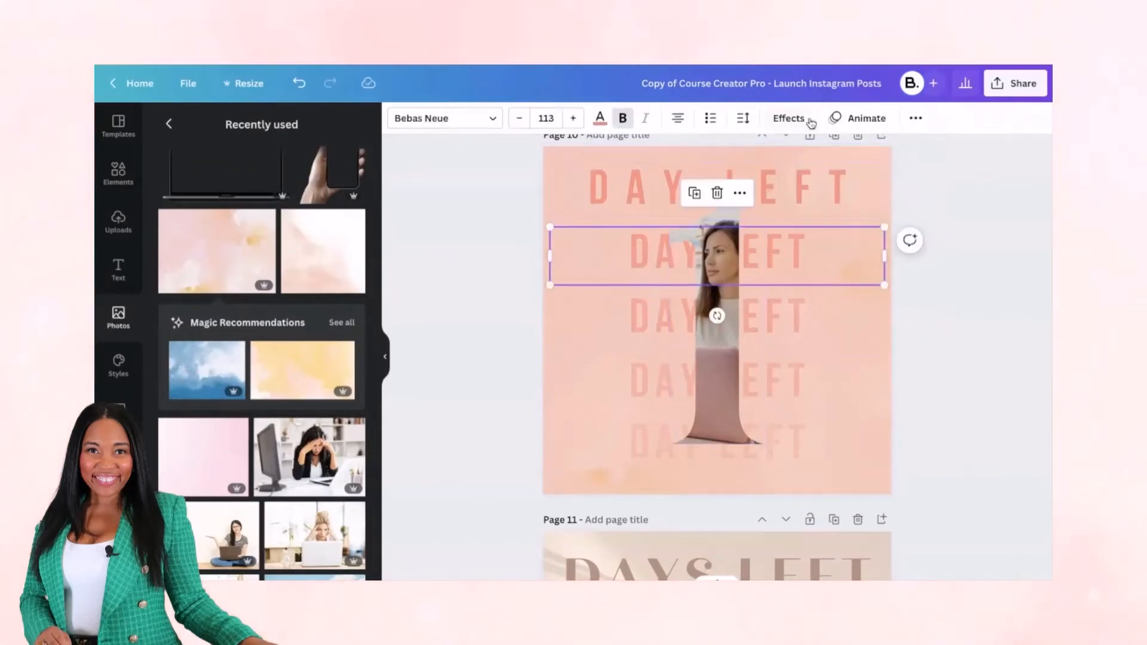
click(742, 119)
click(902, 158)
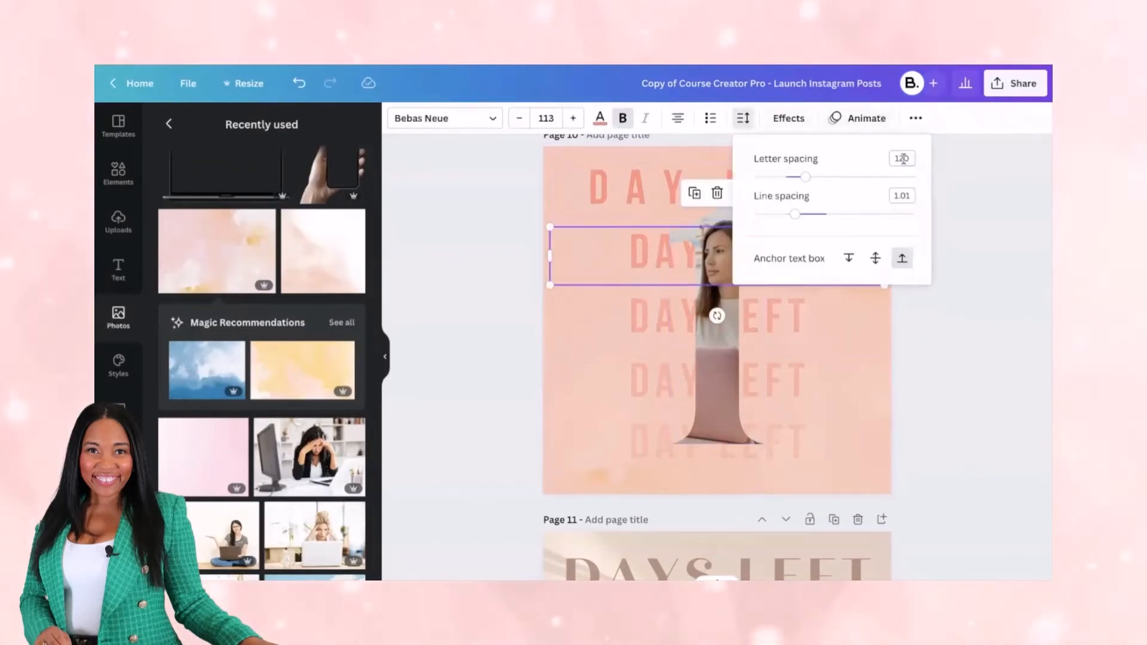
text(360)
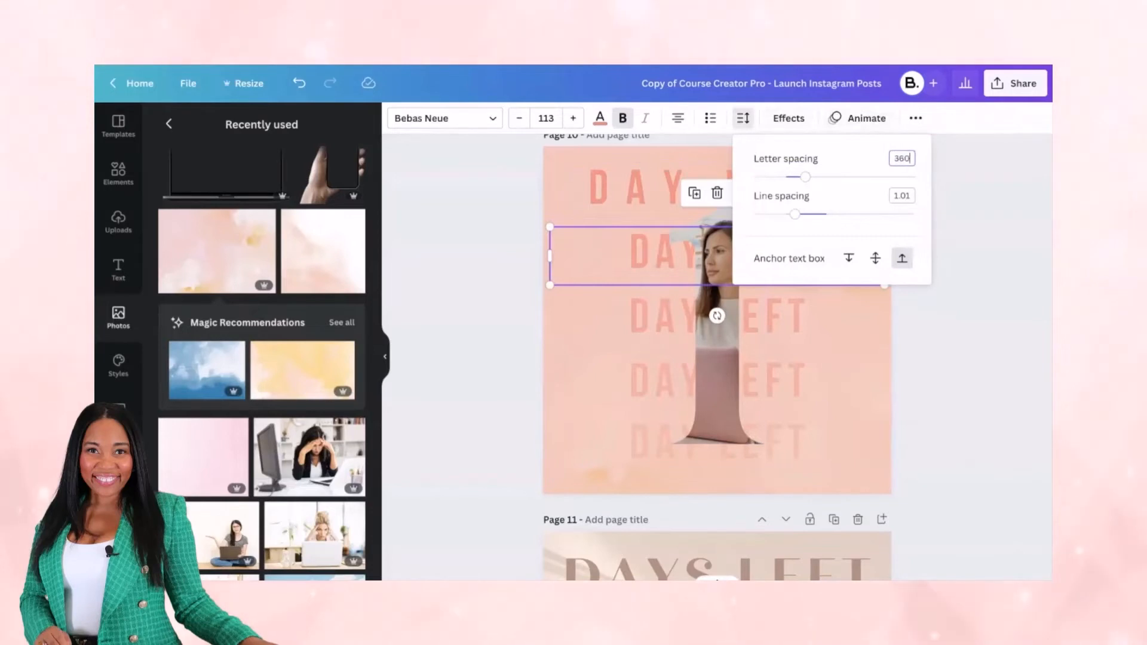
click(675, 311)
click(641, 325)
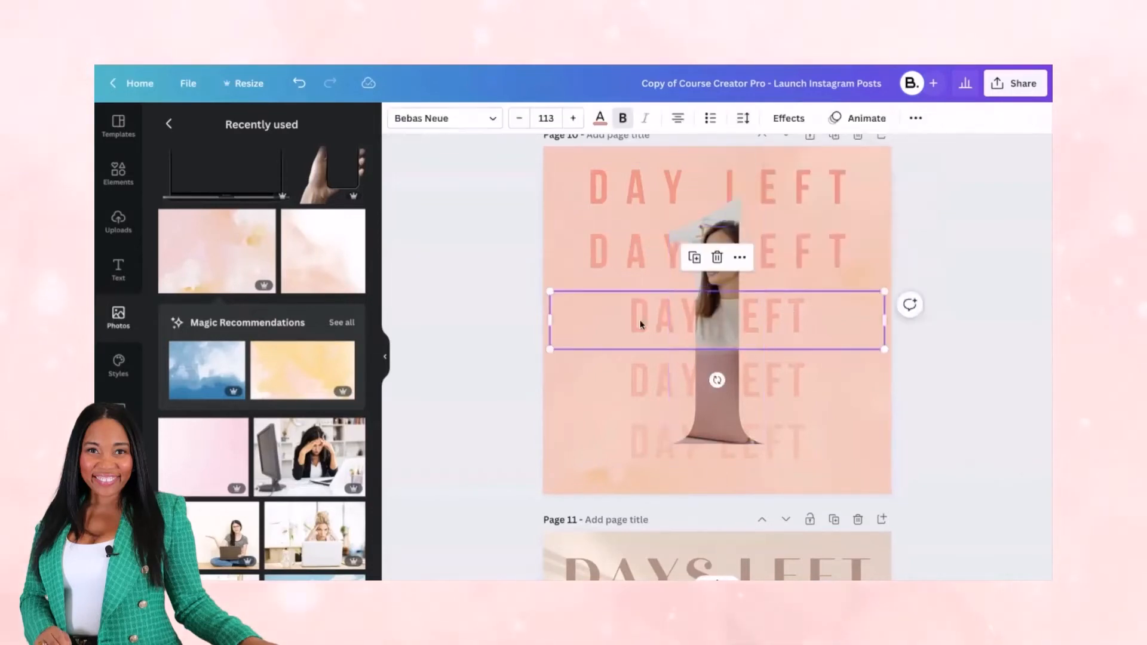
click(743, 122)
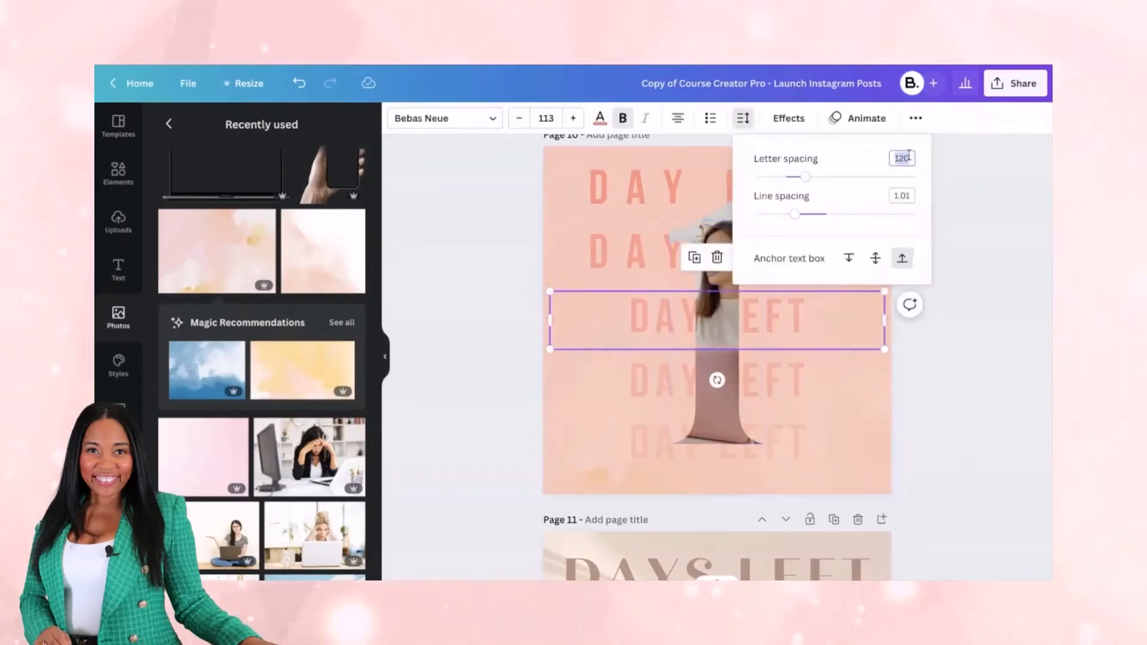
text(360)
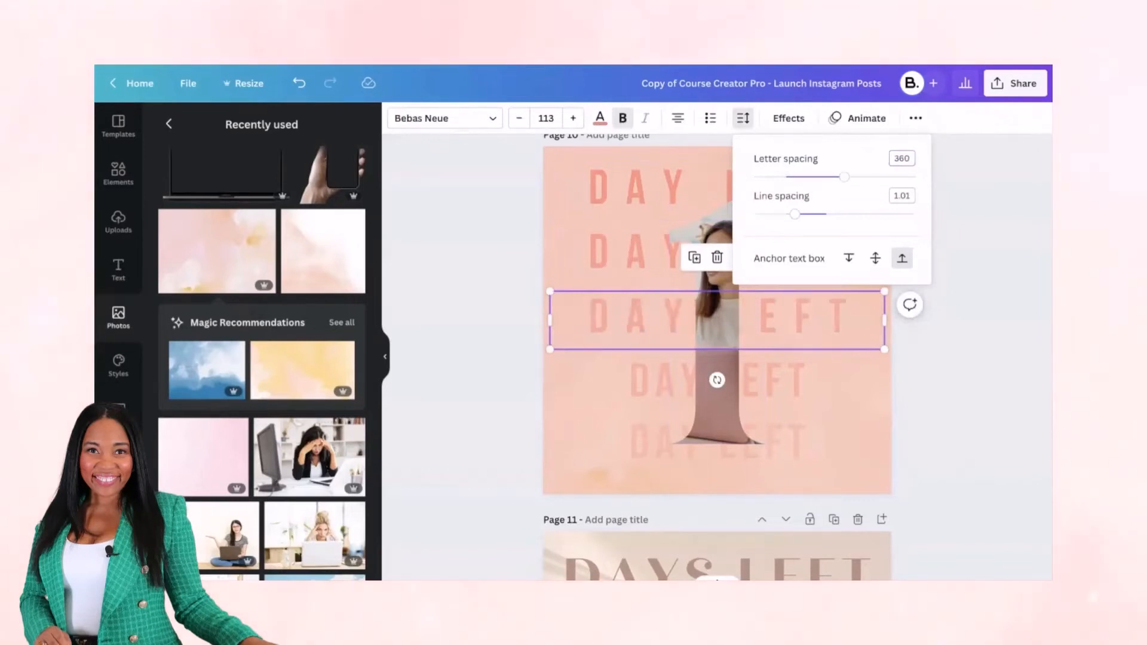
- Set the letter spacing of the fourth and fifth "DAY LEFT" lines to 360 and deselect the text
click(793, 389)
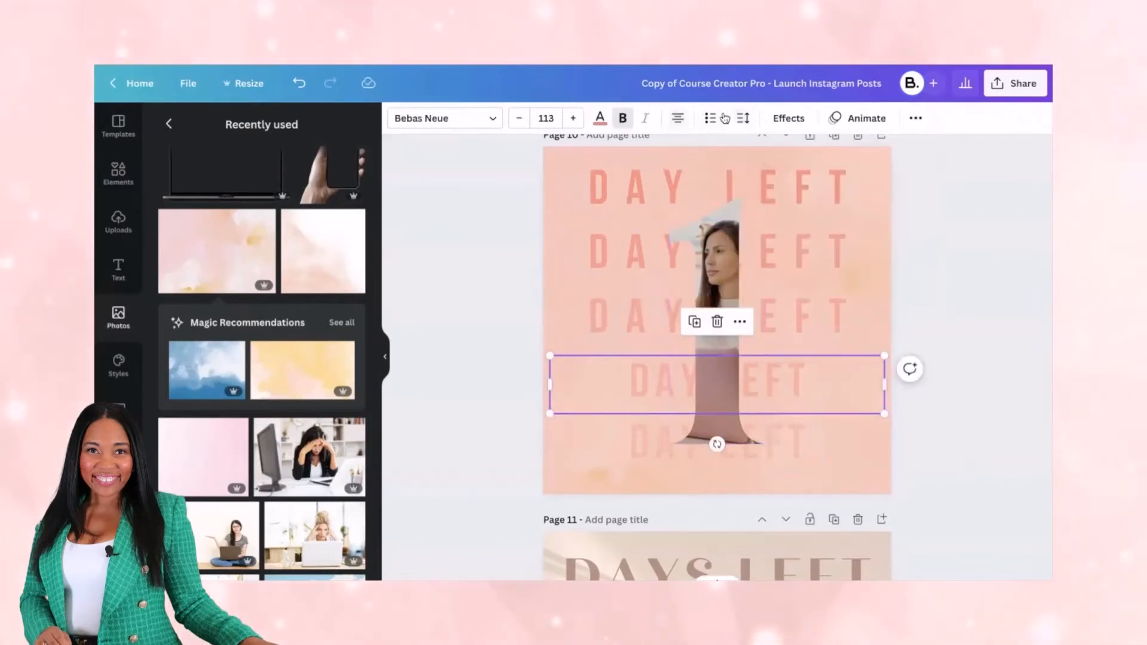
click(743, 118)
click(903, 158)
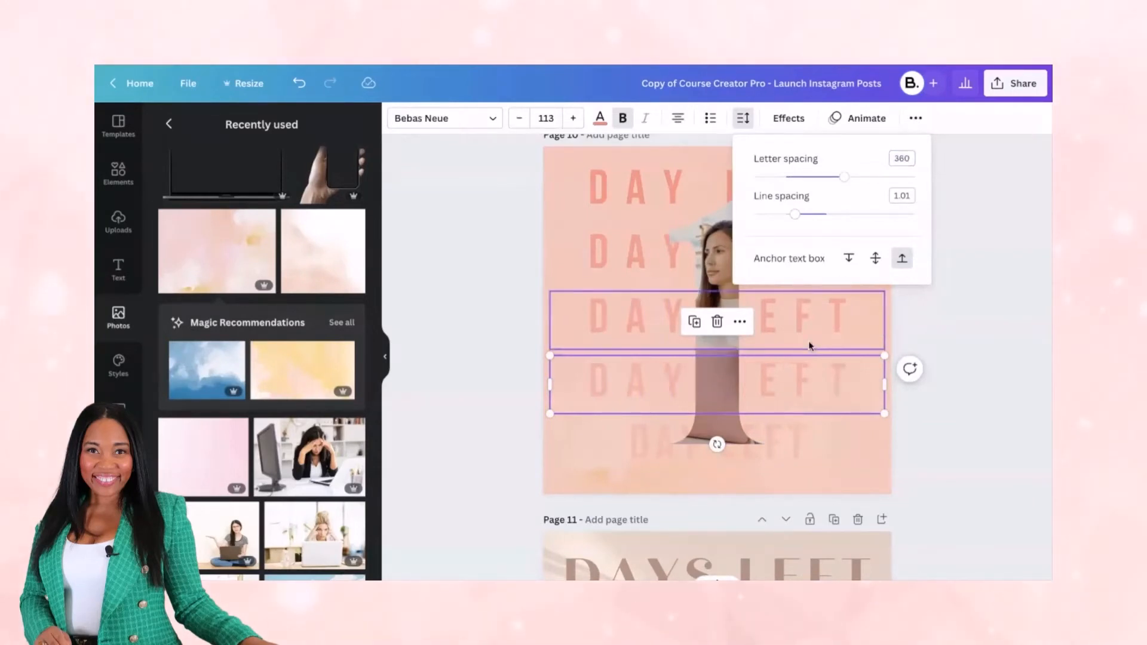
click(790, 447)
click(744, 117)
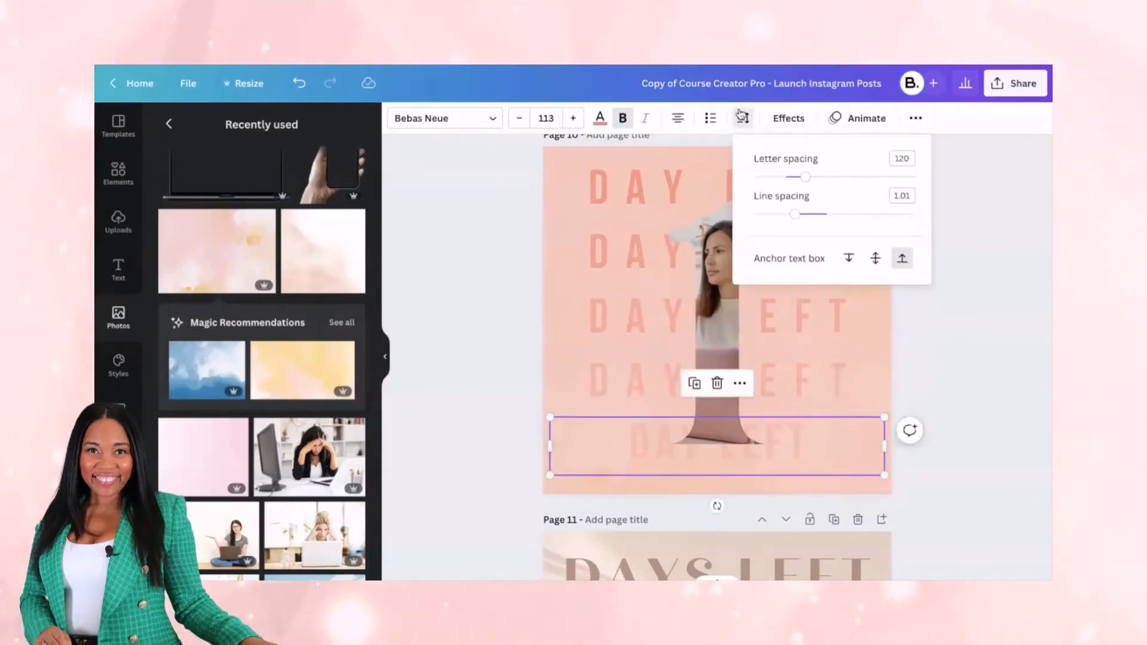
click(901, 159)
text(360)
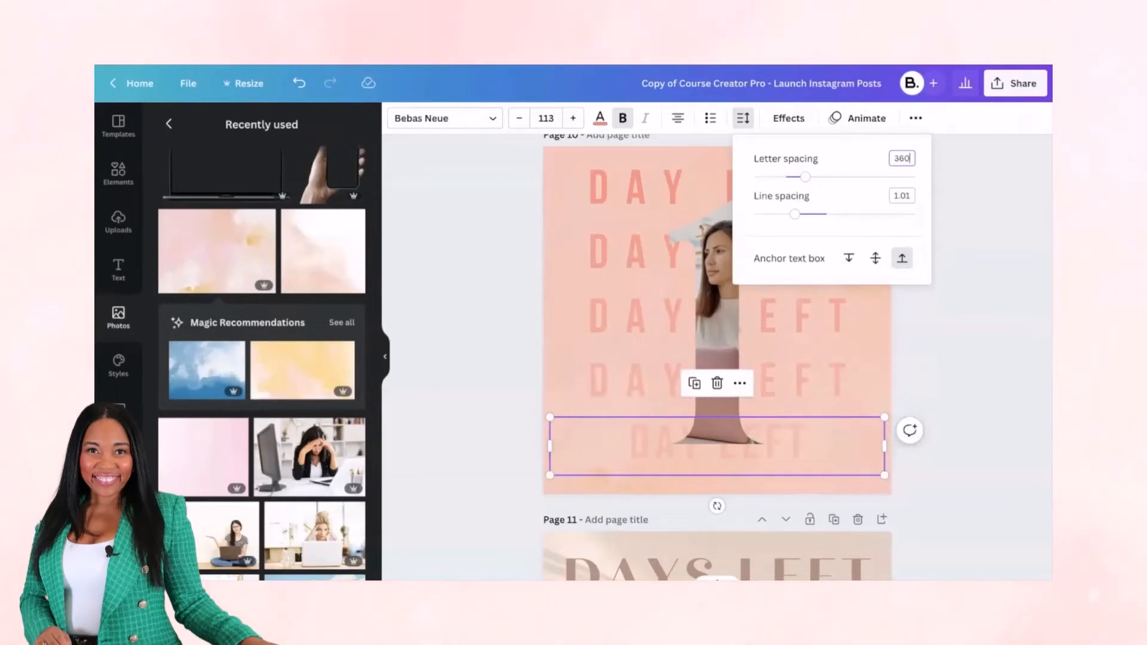
text(6)
click(507, 246)
click(508, 246)
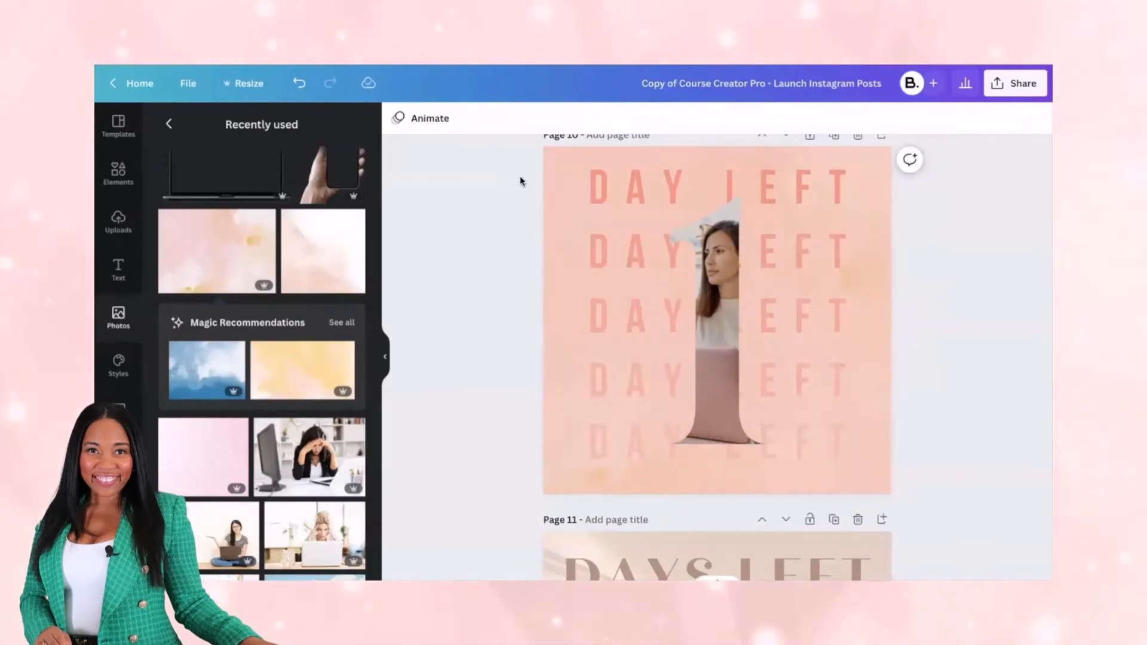
scroll(538, 347, up, 10)
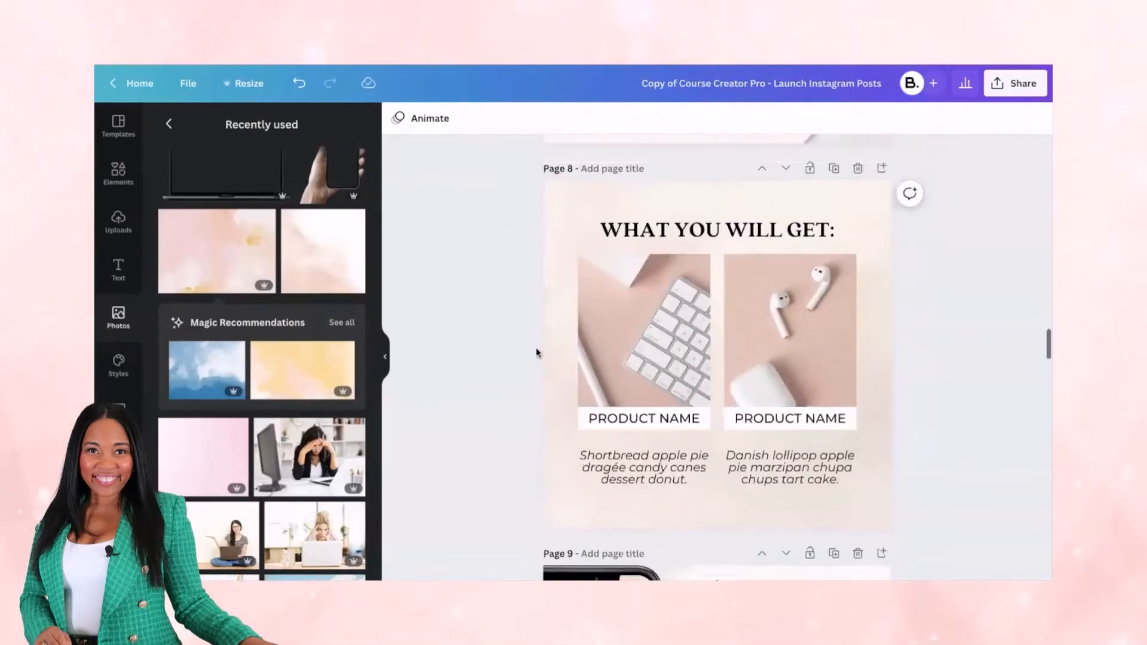
scroll(537, 348, up, 20)
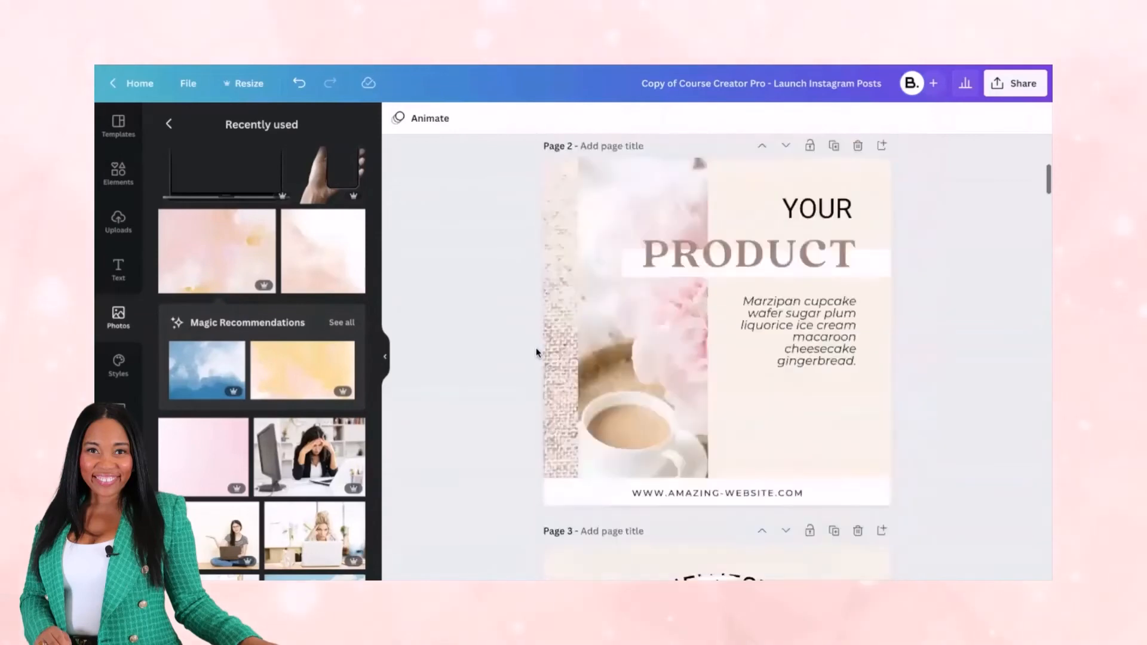
scroll(537, 353, down, 20)
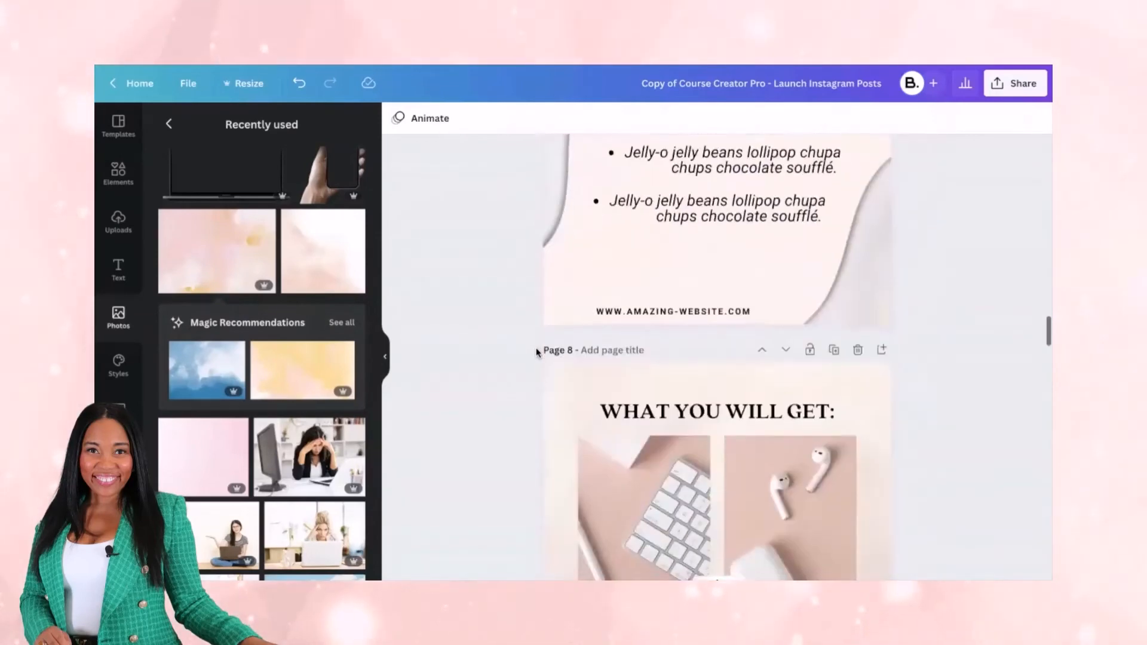
scroll(536, 352, down, 12)
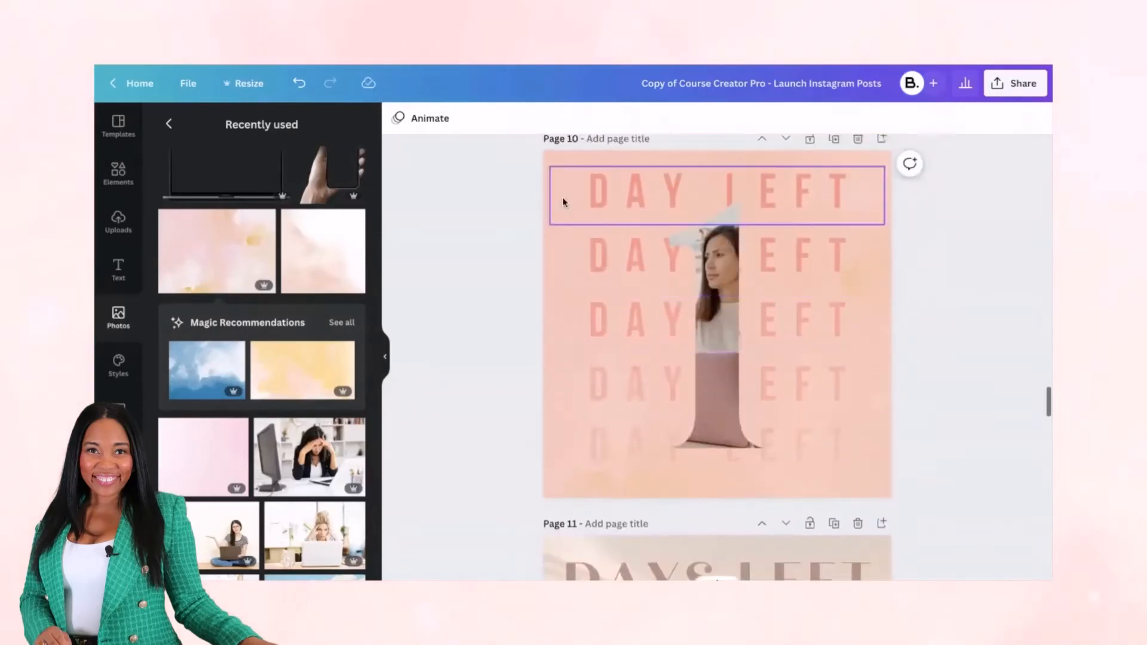
scroll(563, 202, up, 2)
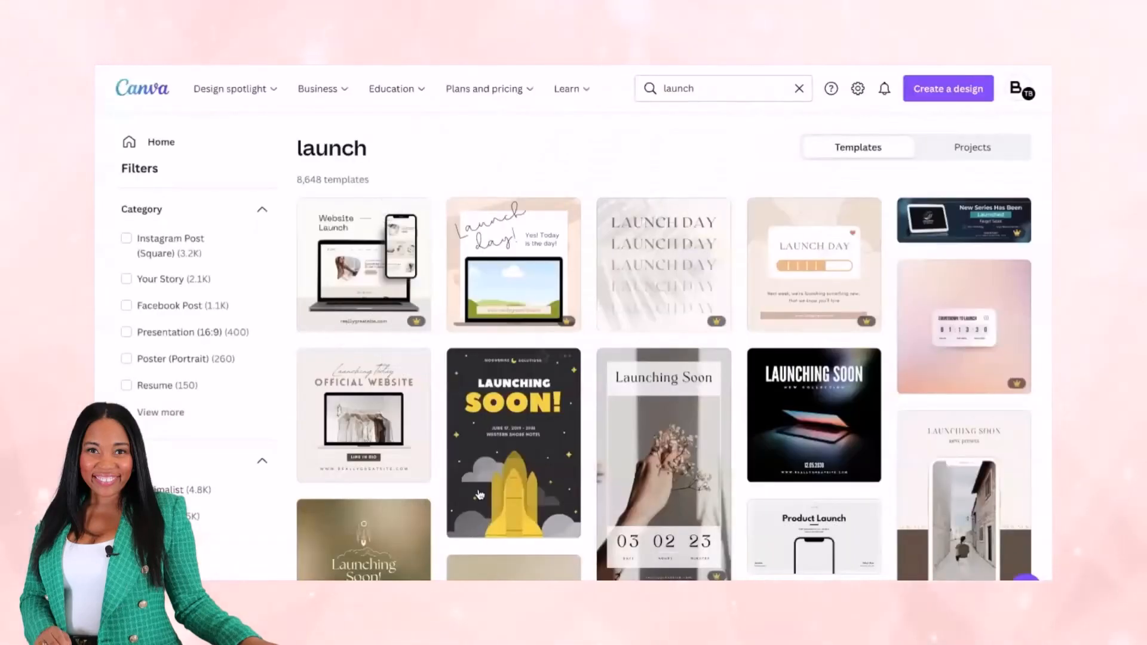
- Open the "Launching Today Official Website" template and fill its laptop screen with the recently used pink watercolor photo
click(418, 409)
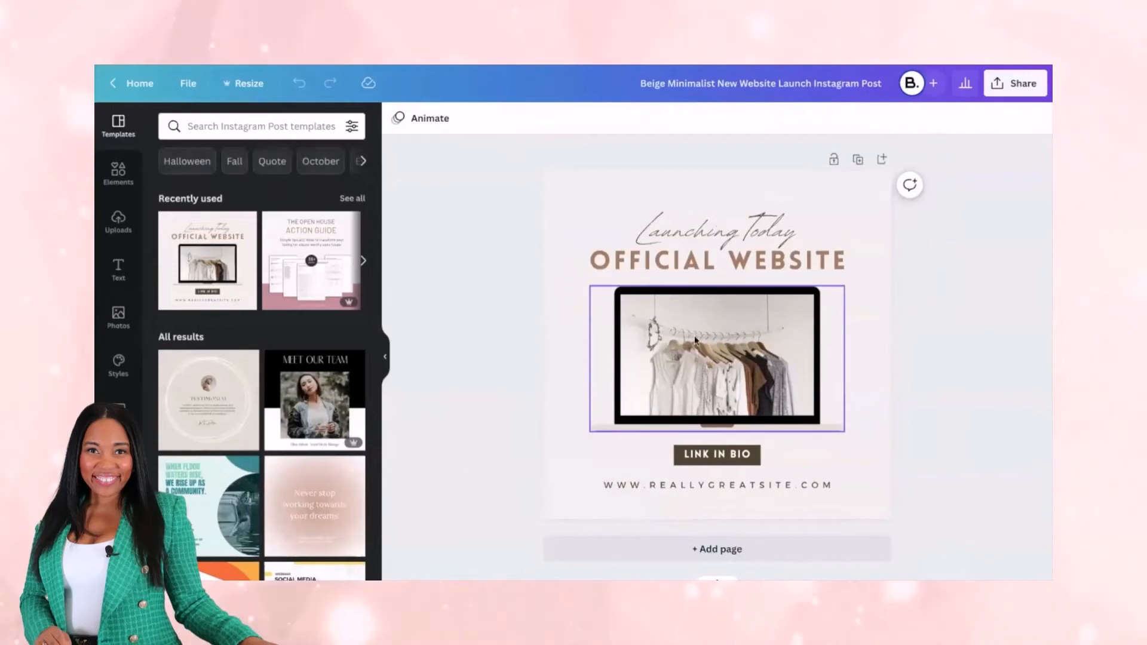
click(117, 320)
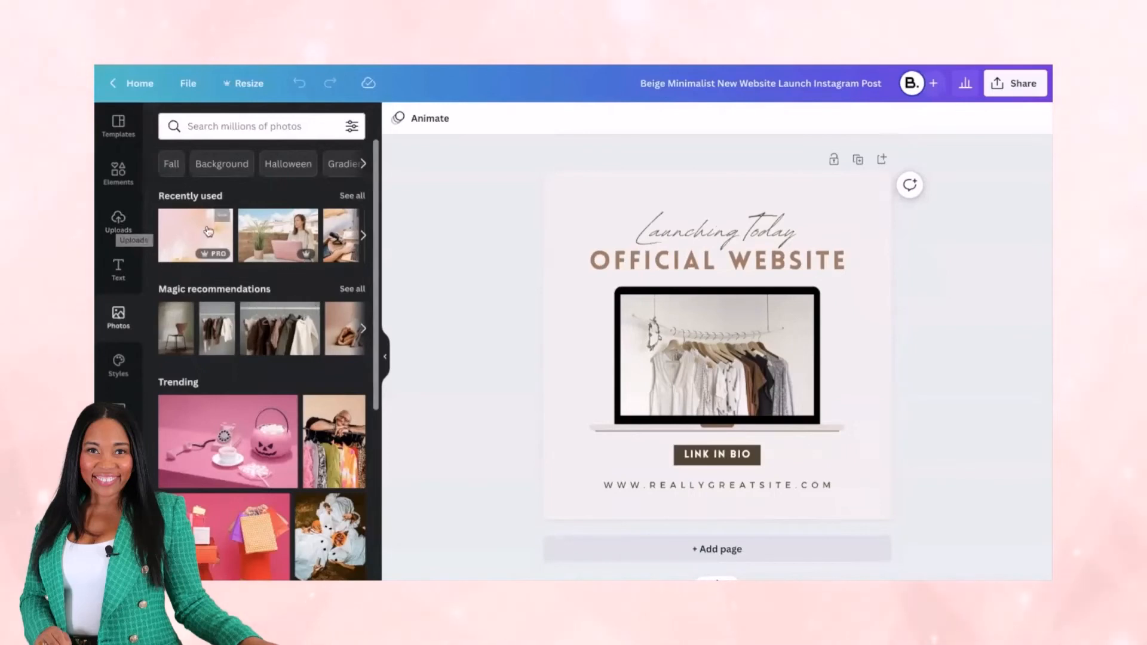
drag(222, 227, 737, 321)
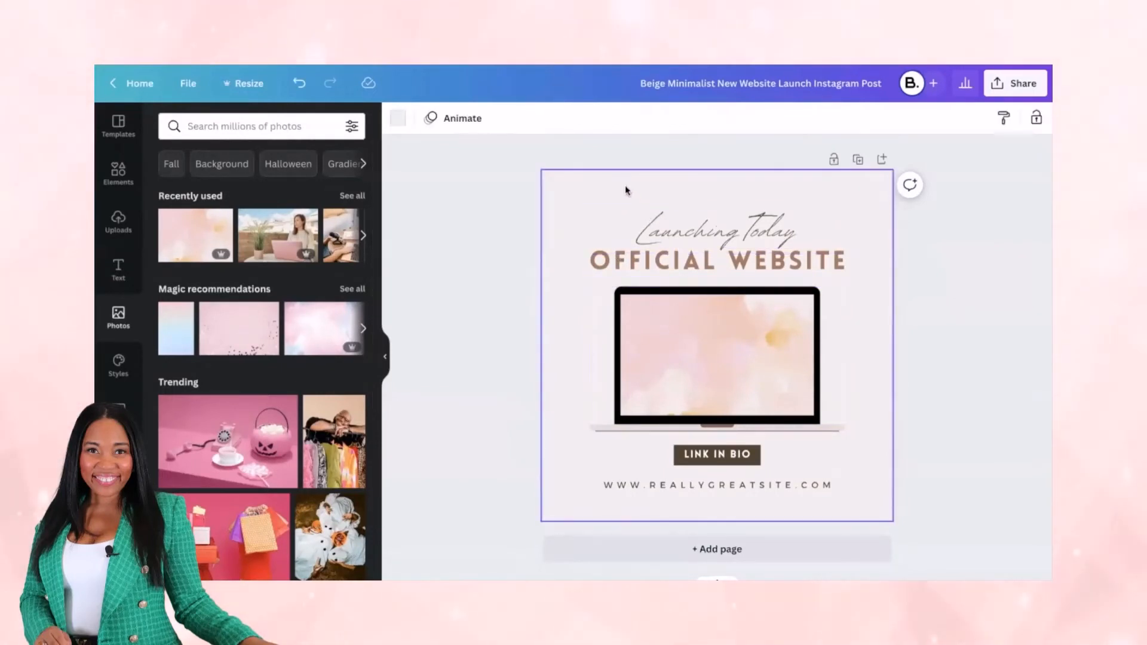
- Set the page background to the light pink of the NEW BD TEAM PALETTE
click(397, 118)
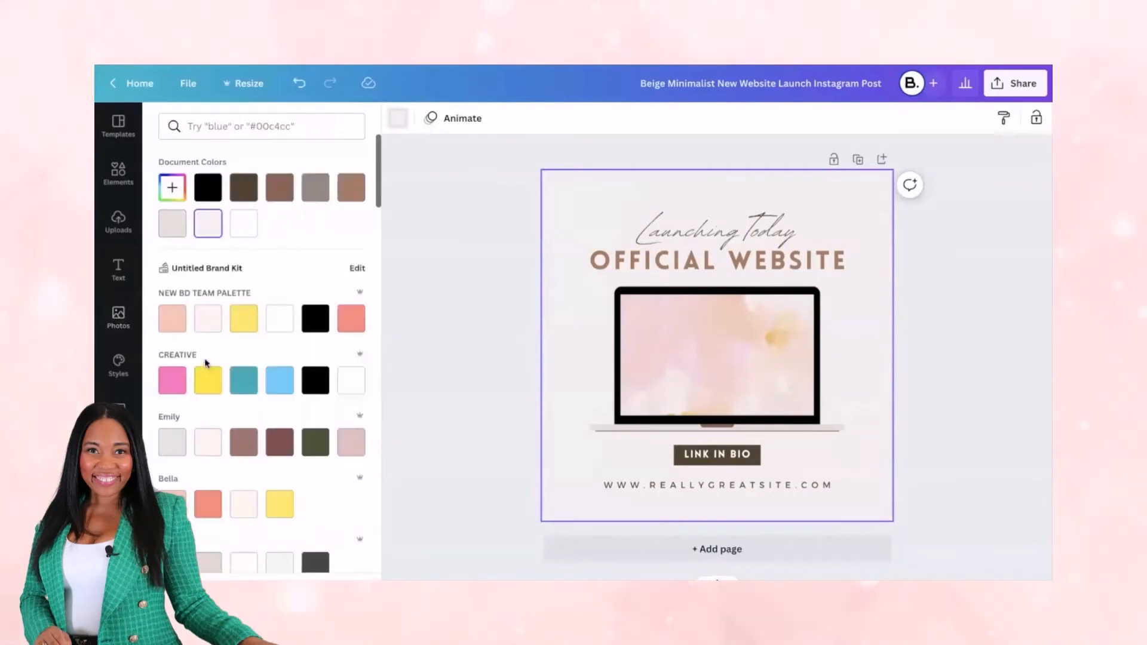
click(208, 319)
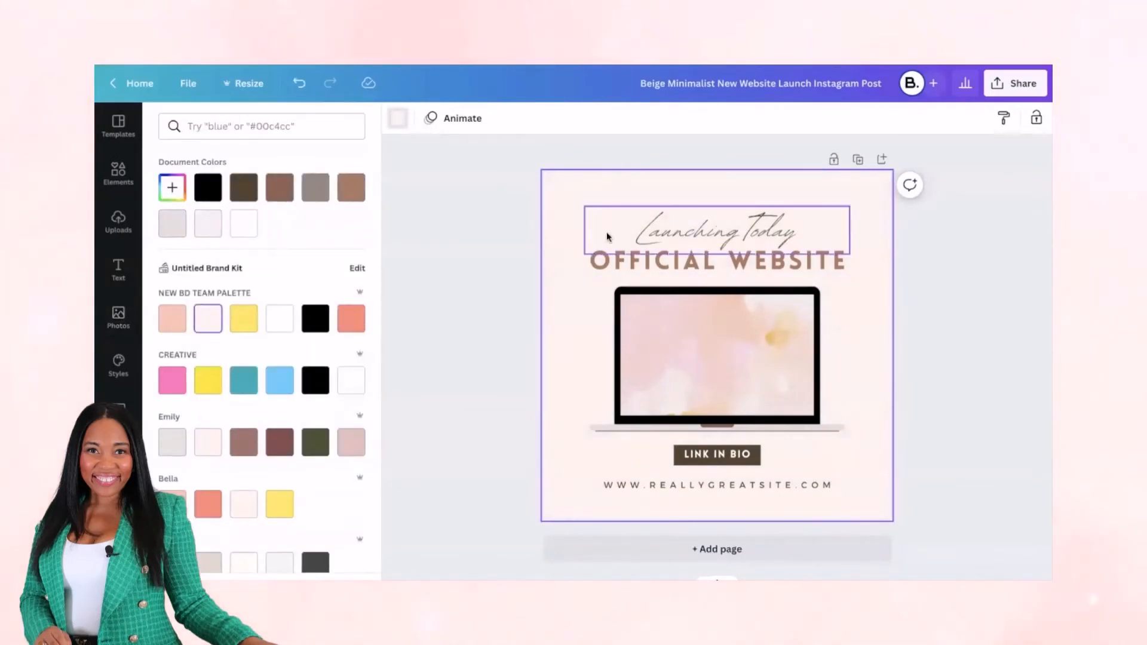
- Apply the uploaded Billie Harley font to the "Launching Today" text and move it up from the "OFFICIAL WEBSITE" heading
click(653, 230)
click(653, 230)
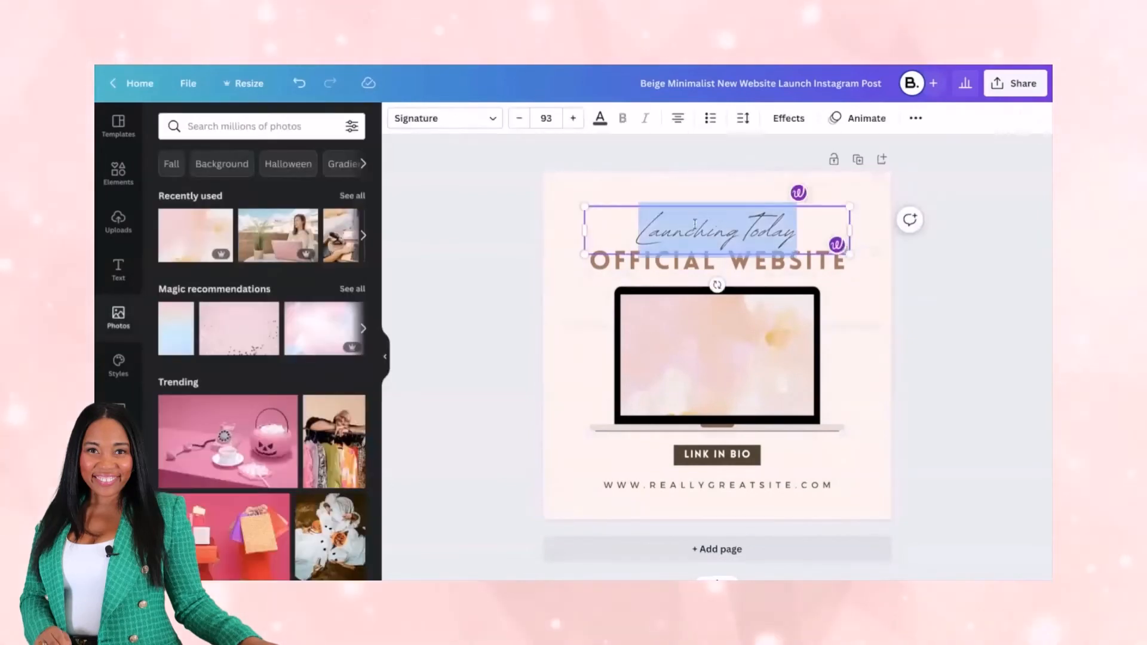
click(489, 120)
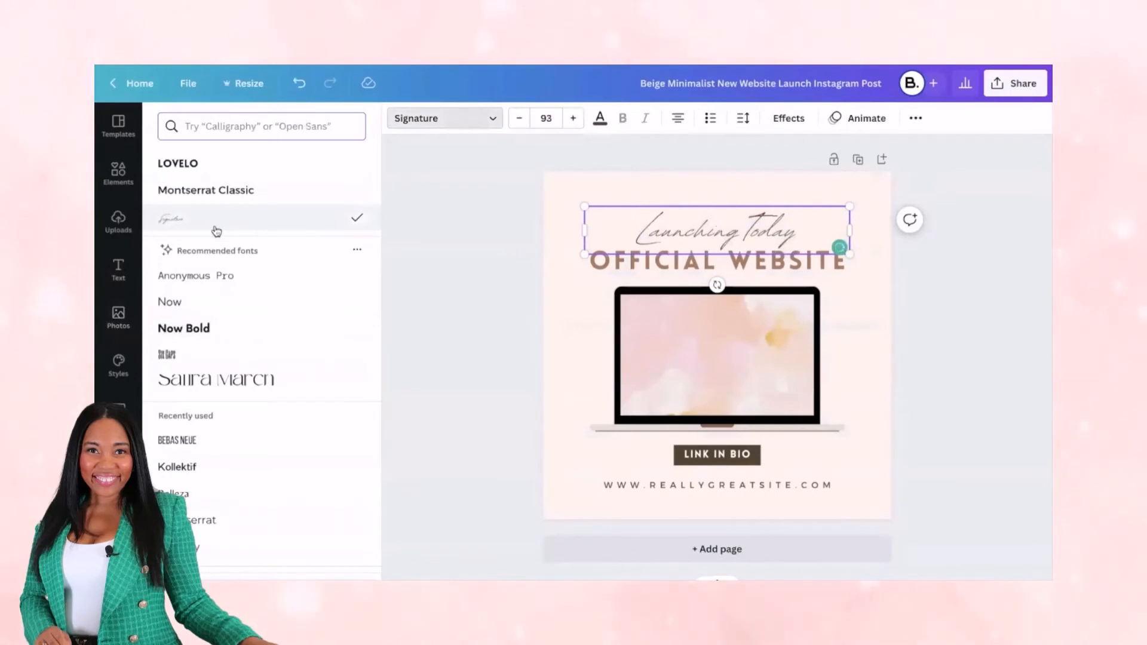
scroll(186, 356, down, 8)
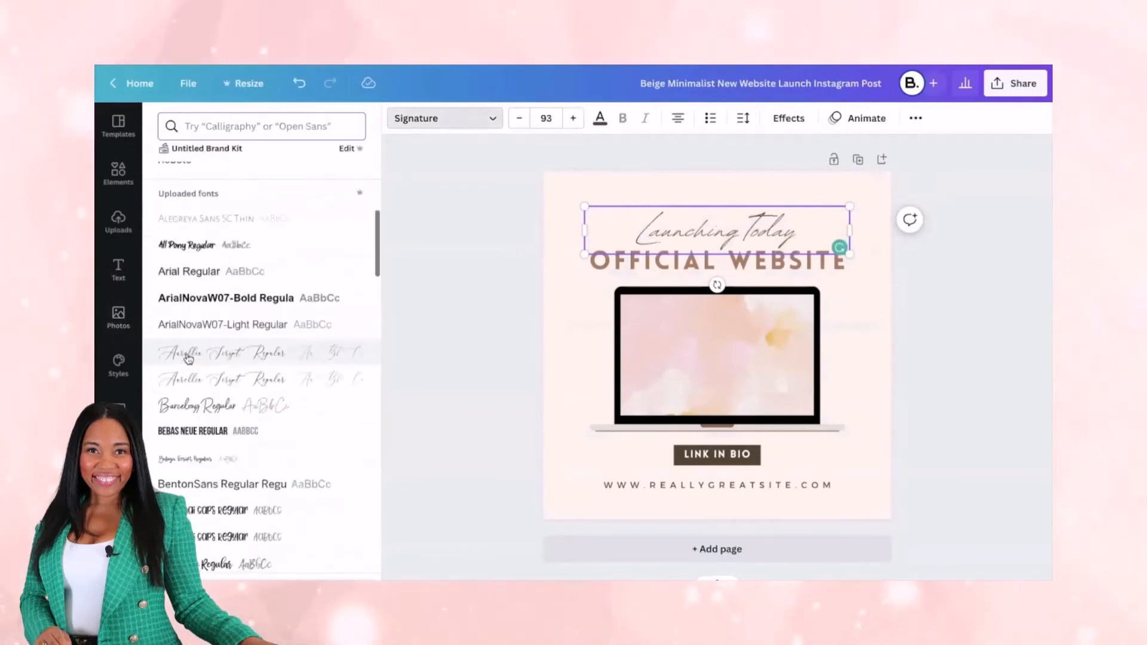
scroll(201, 419, down, 1)
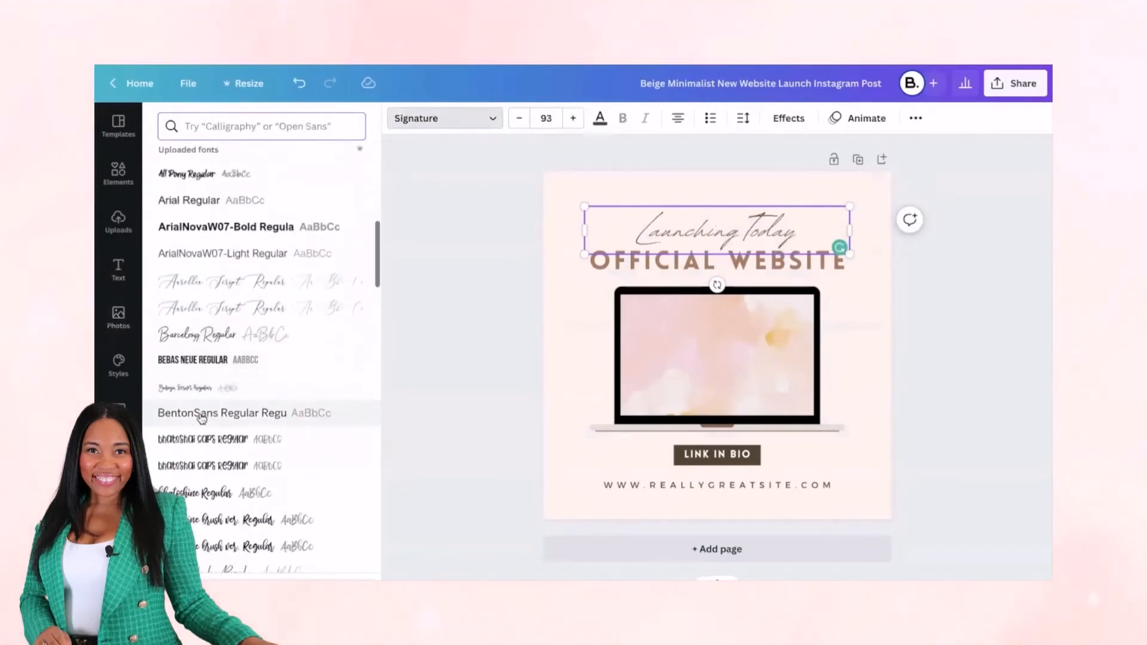
scroll(201, 418, down, 3)
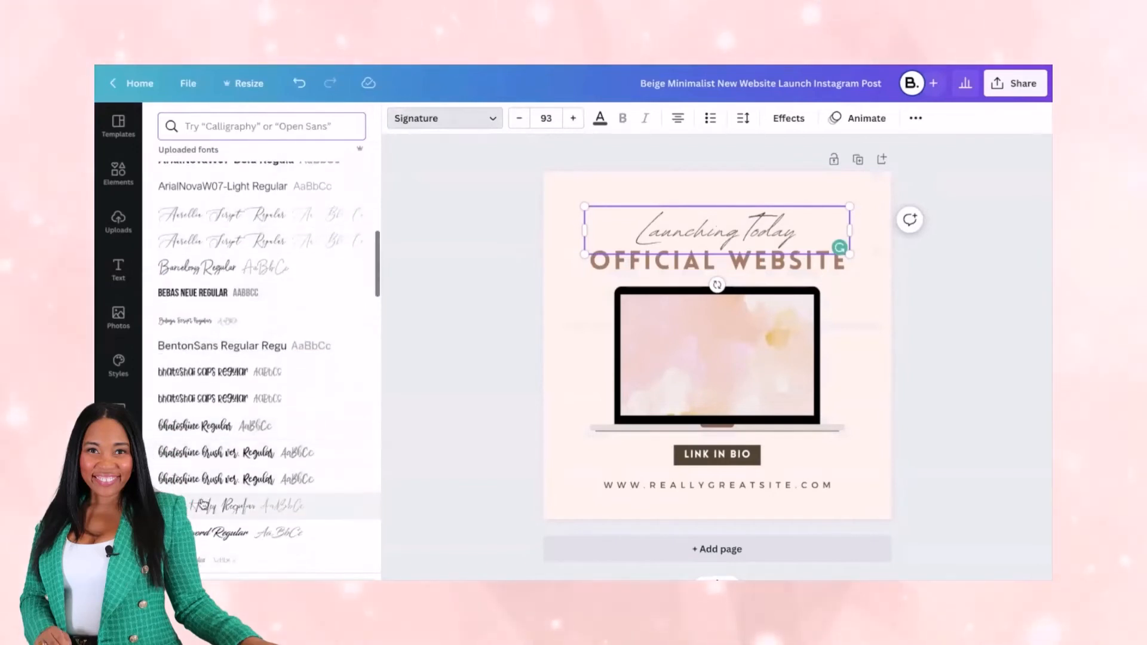
click(202, 505)
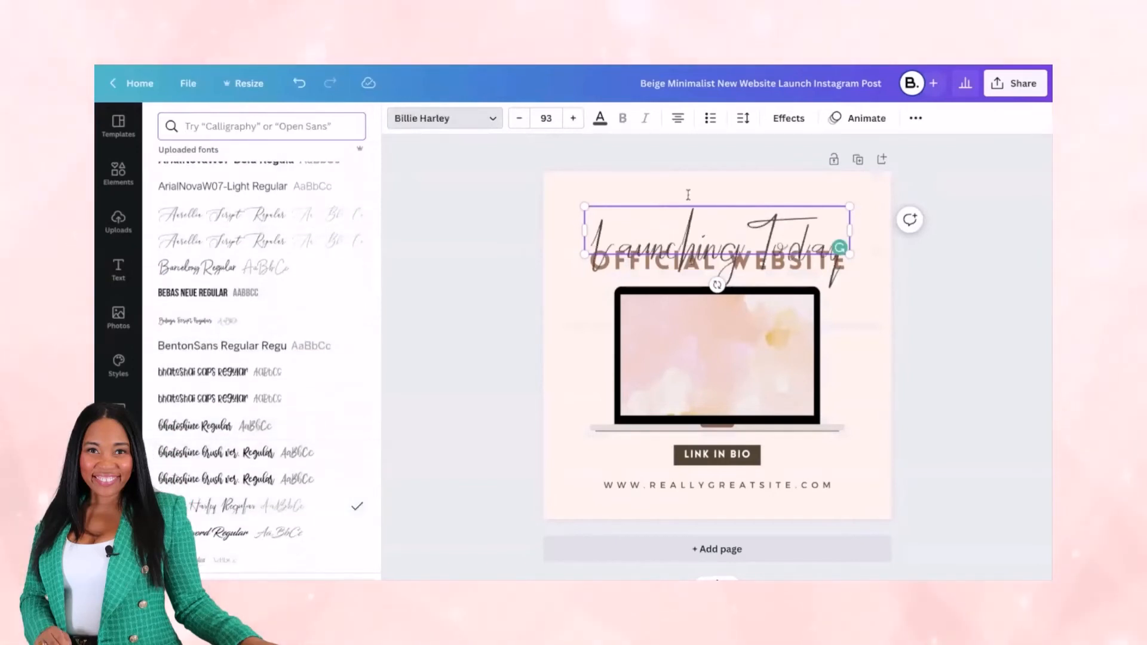
drag(701, 202, 704, 182)
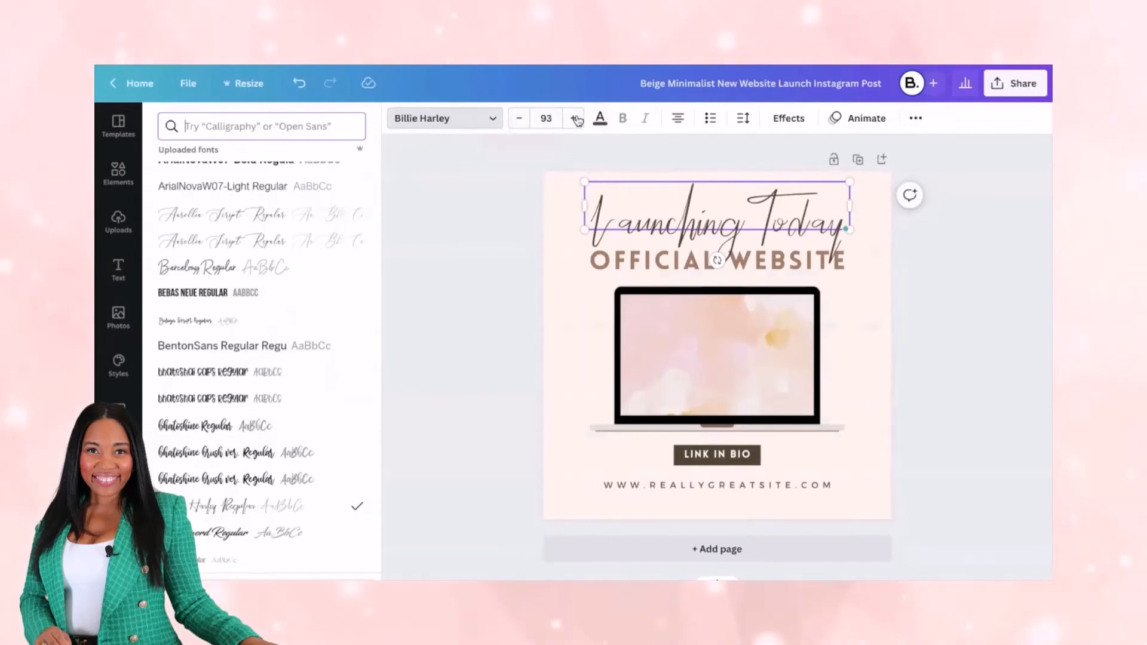
- Reduce the "Launching Today" text to font size 70
click(520, 120)
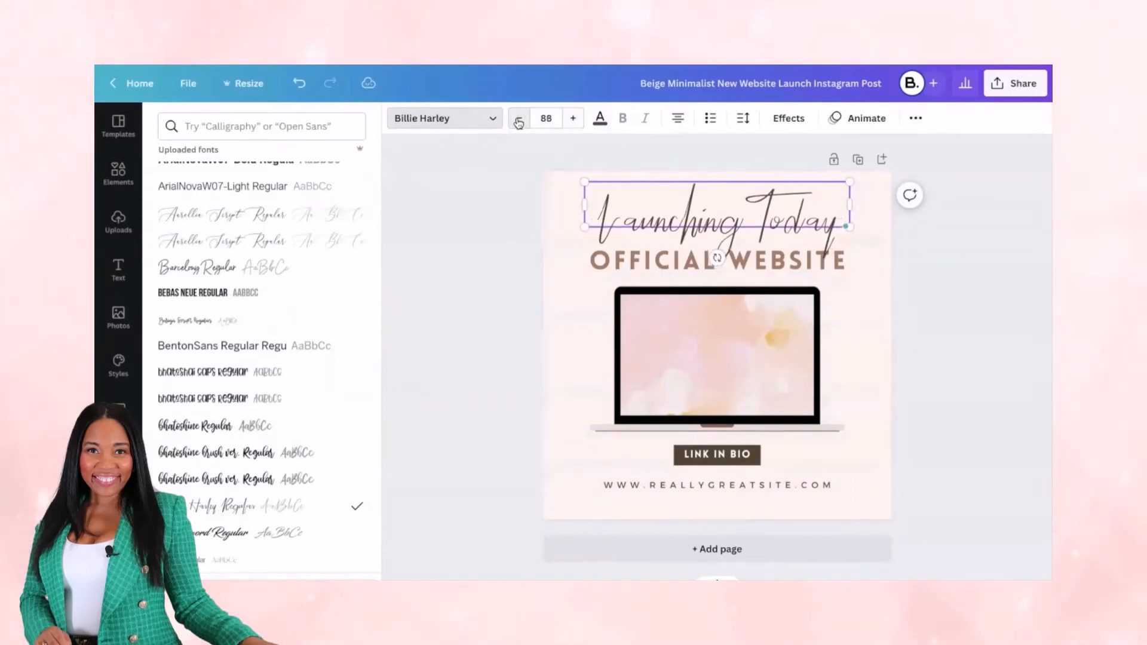
click(519, 121)
click(520, 121)
click(519, 120)
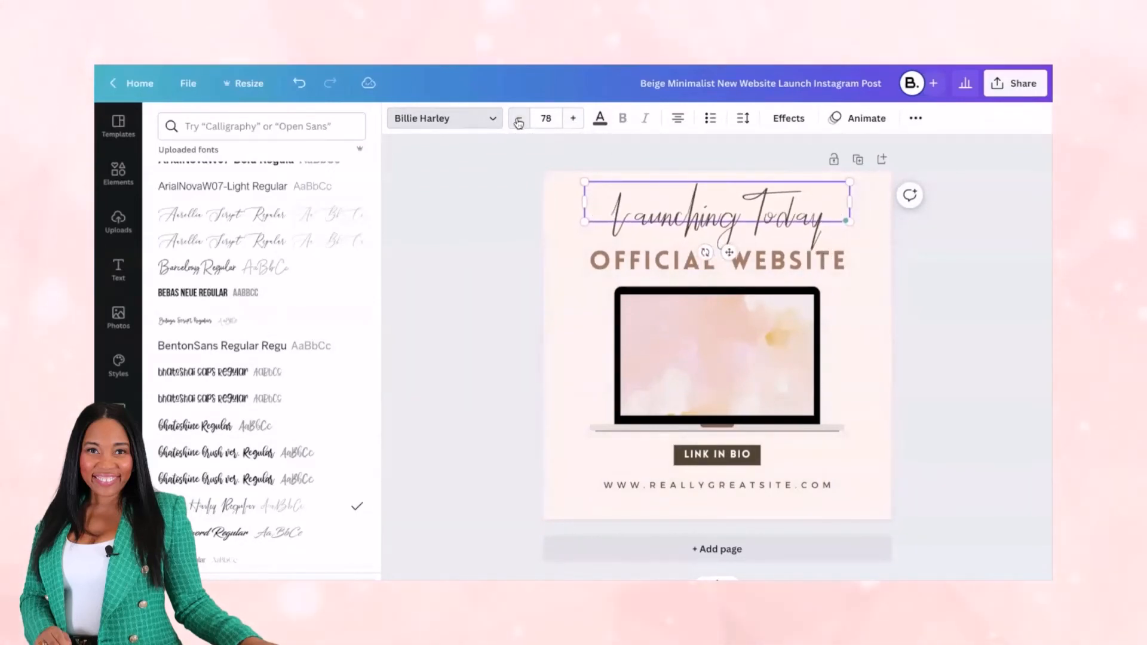
click(519, 122)
click(519, 122)
click(519, 123)
click(520, 123)
click(519, 122)
click(519, 122)
click(519, 122)
click(519, 123)
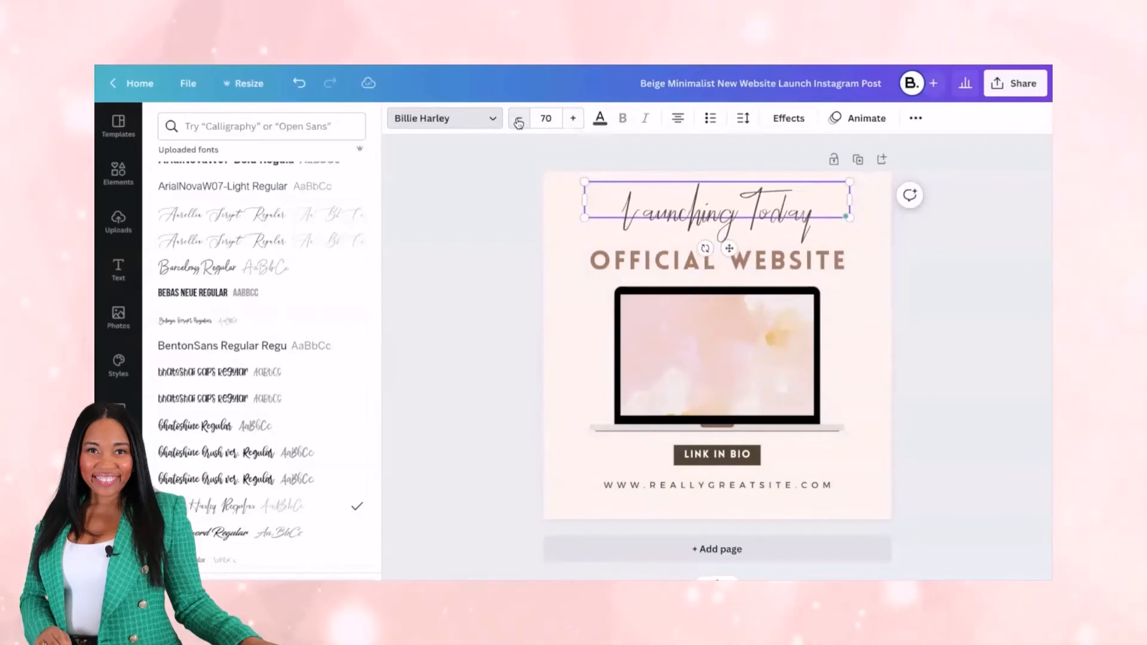
click(744, 233)
click(889, 234)
drag(777, 218, 773, 227)
- Recolor the "OFFICIAL WEBSITE" heading with the coral #f88379 of the NEW BD TEAM PALETTE
click(759, 261)
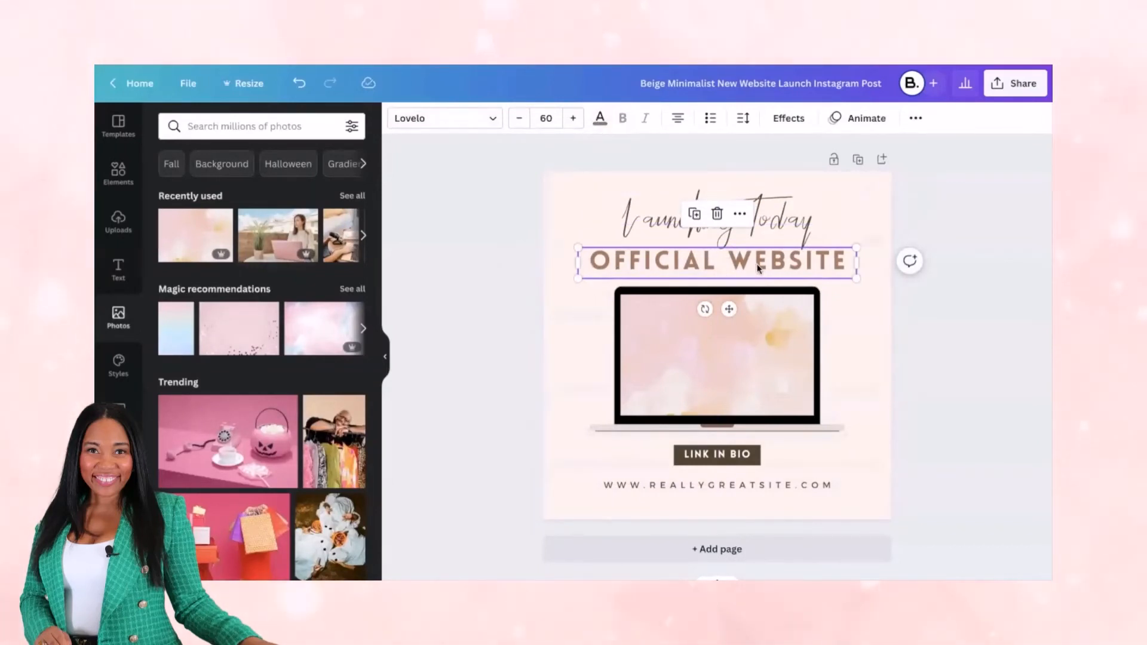
click(601, 119)
click(351, 319)
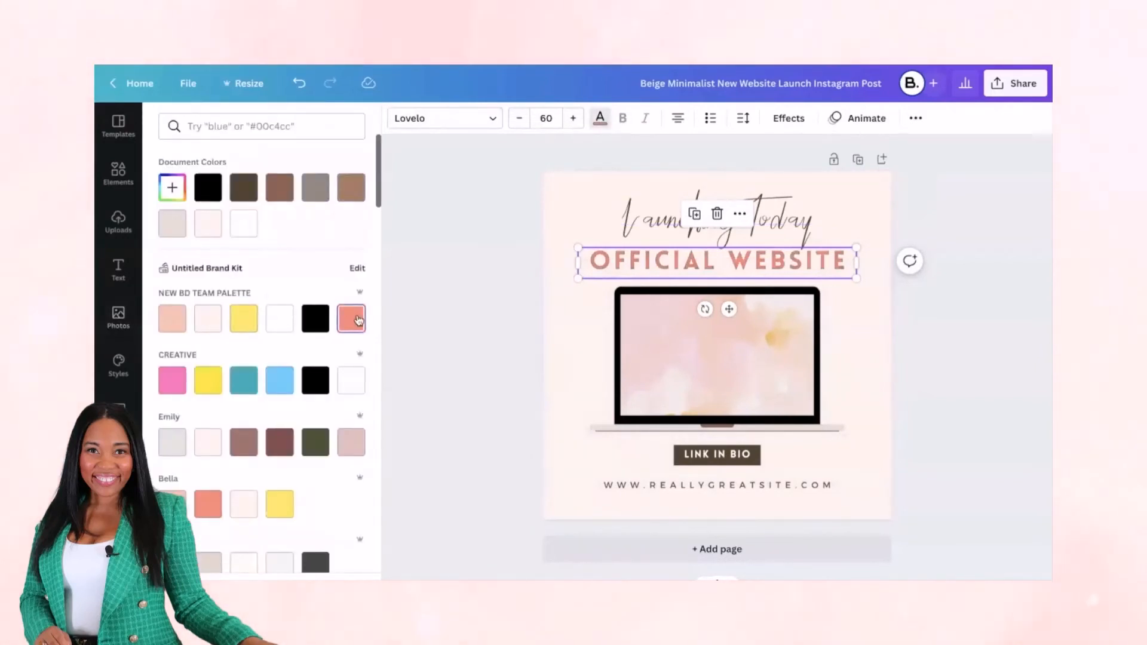
click(478, 289)
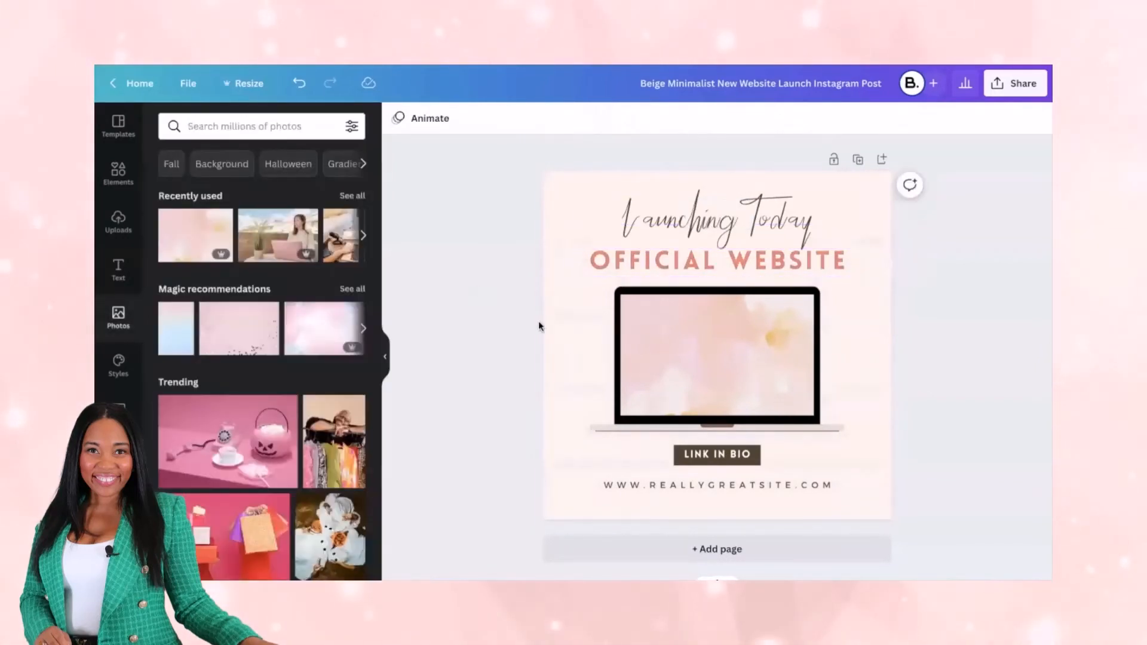
- Fill the box behind "LINK IN BIO" with the yellow of the NEW BD TEAM PALETTE
click(676, 448)
click(646, 457)
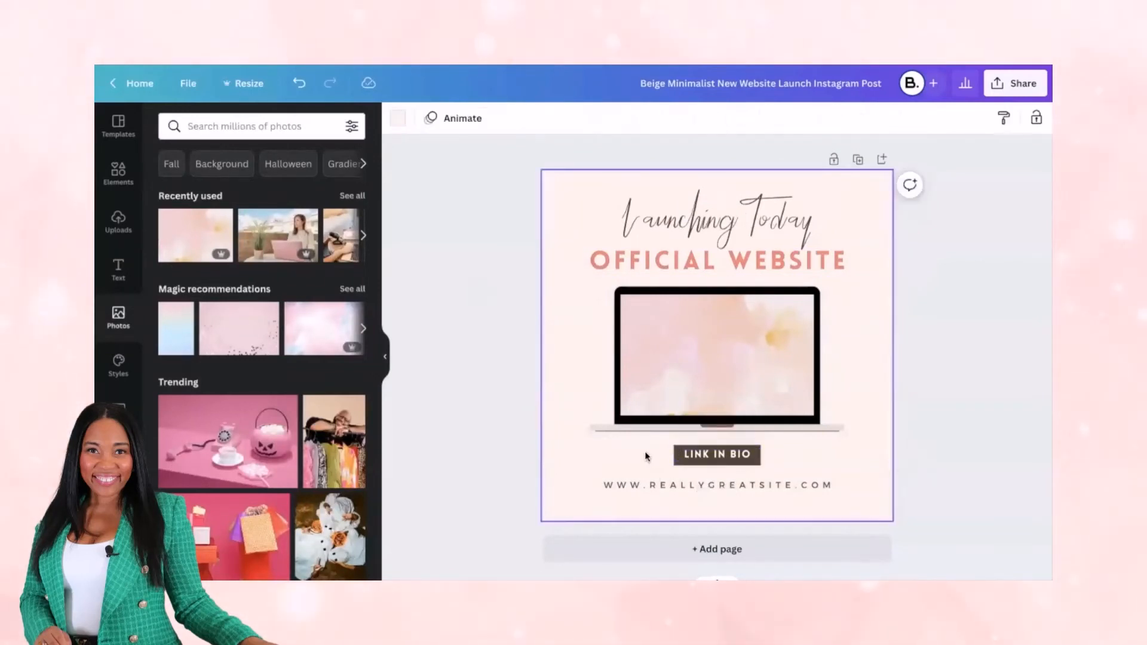
click(676, 461)
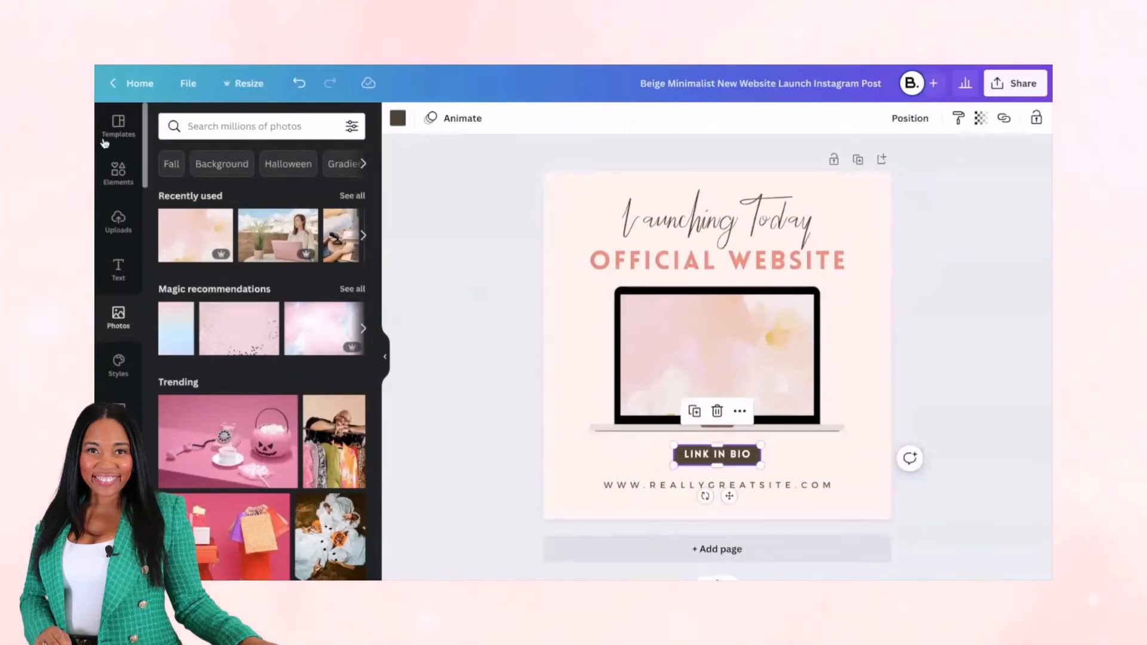
click(121, 181)
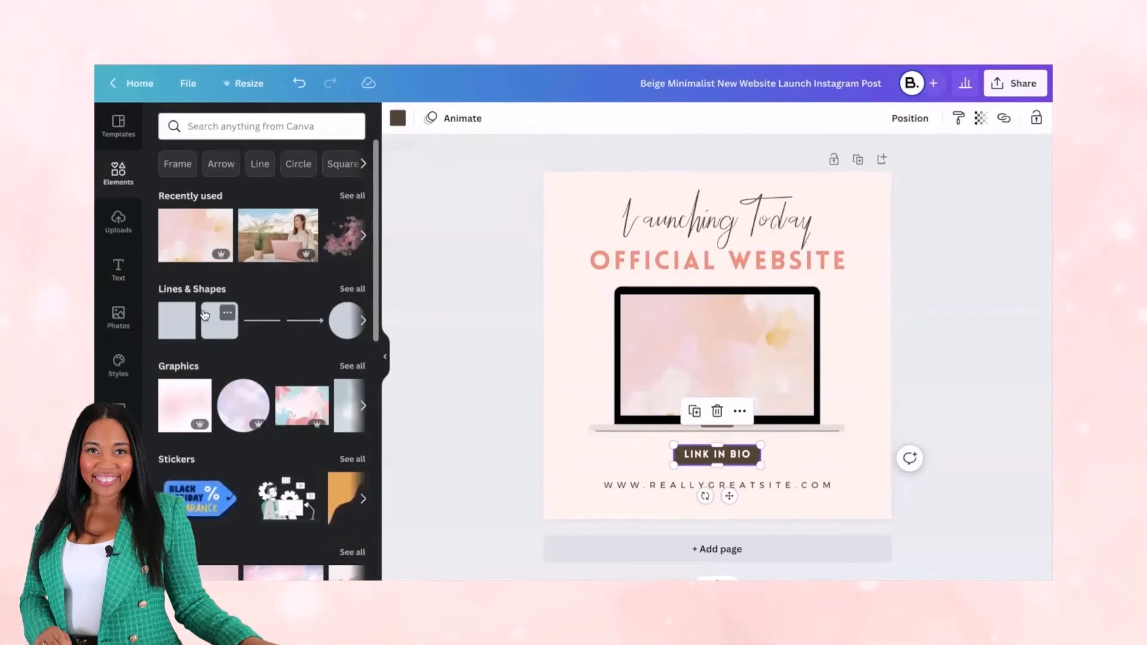
click(399, 120)
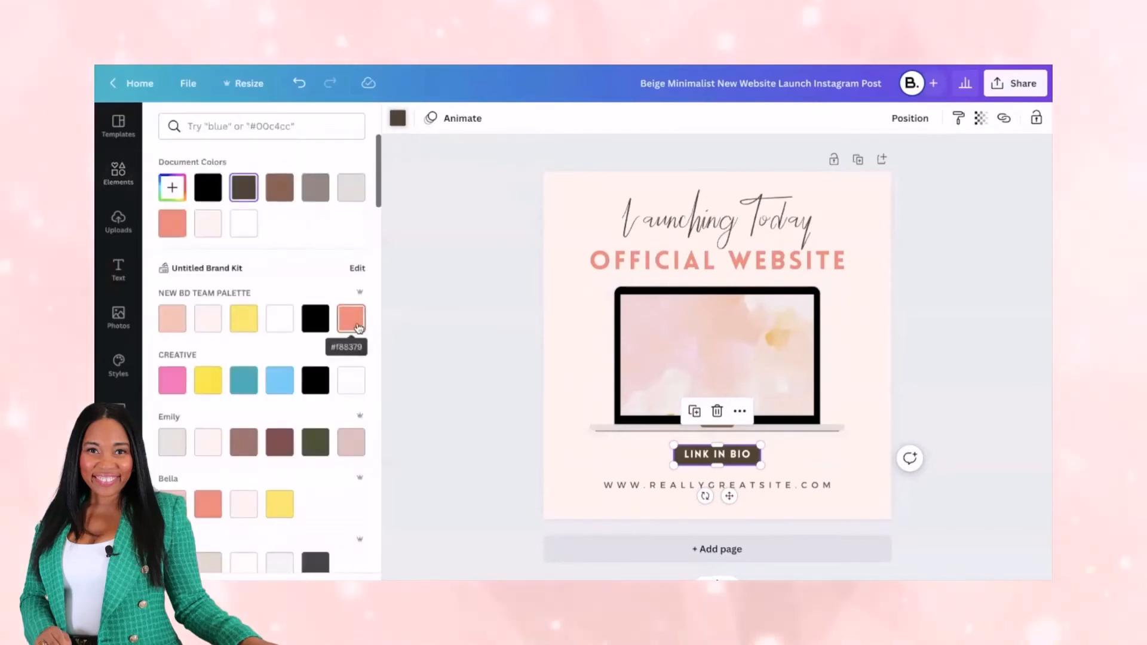
click(245, 319)
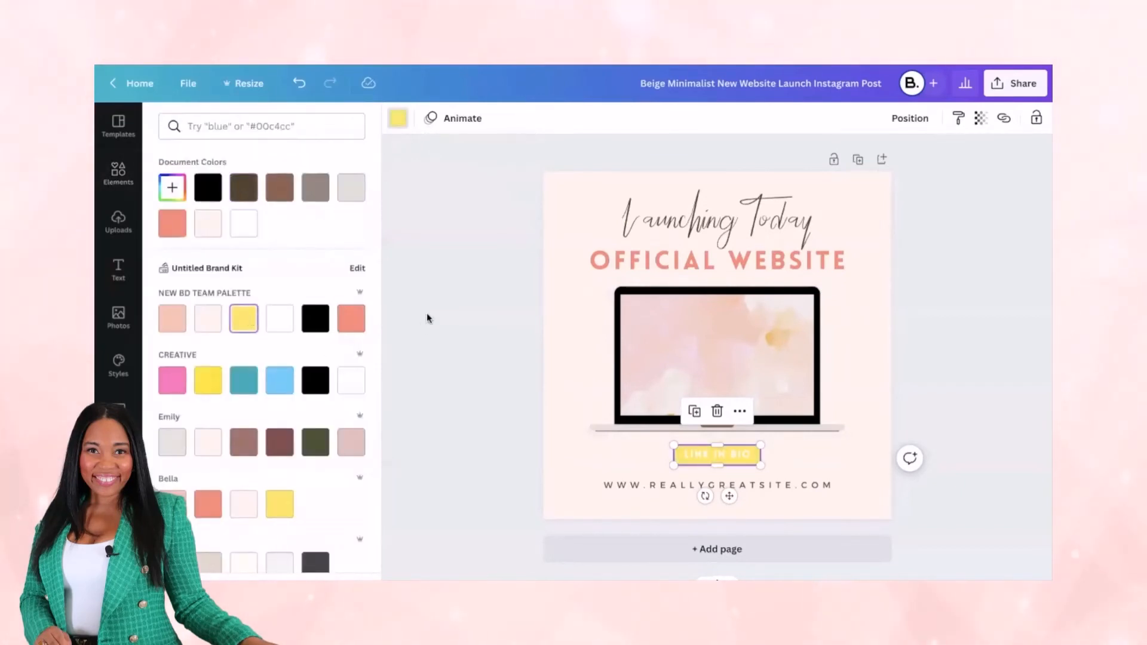
click(426, 313)
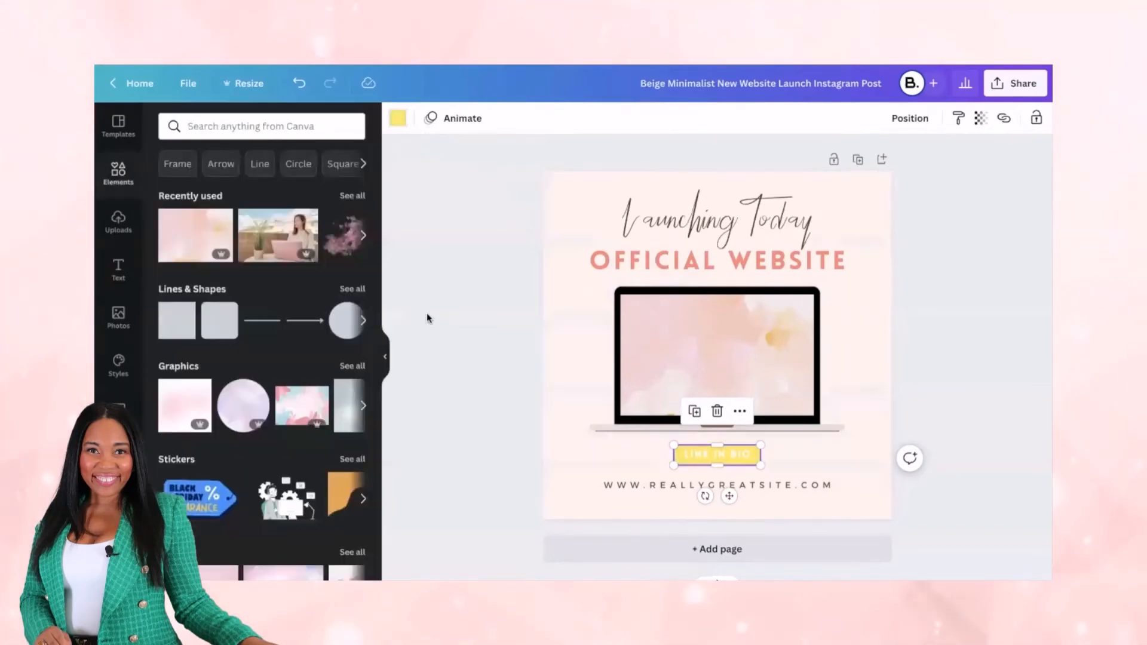
- Change the "LINK IN BIO" text color to black and deselect the text
click(708, 455)
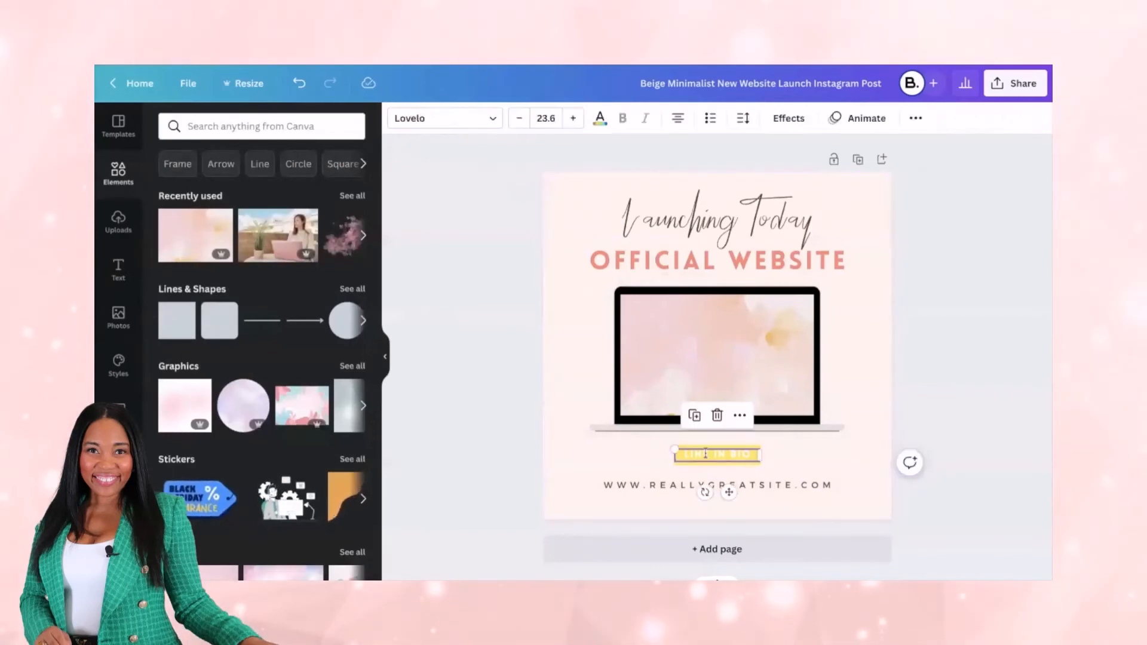
click(472, 119)
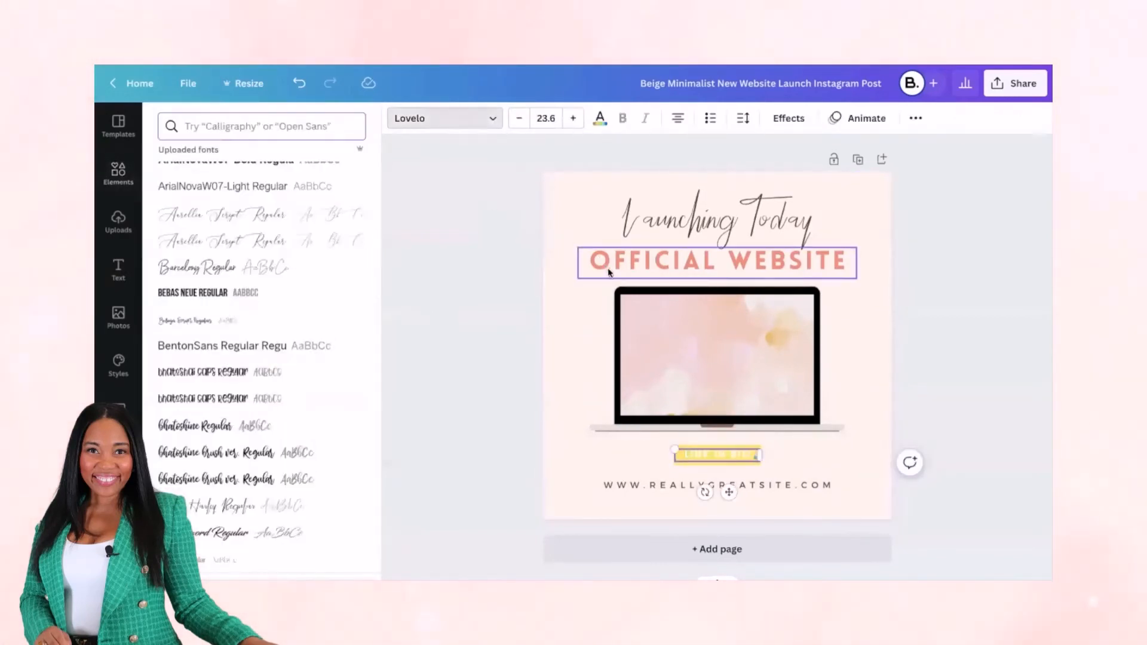
click(608, 272)
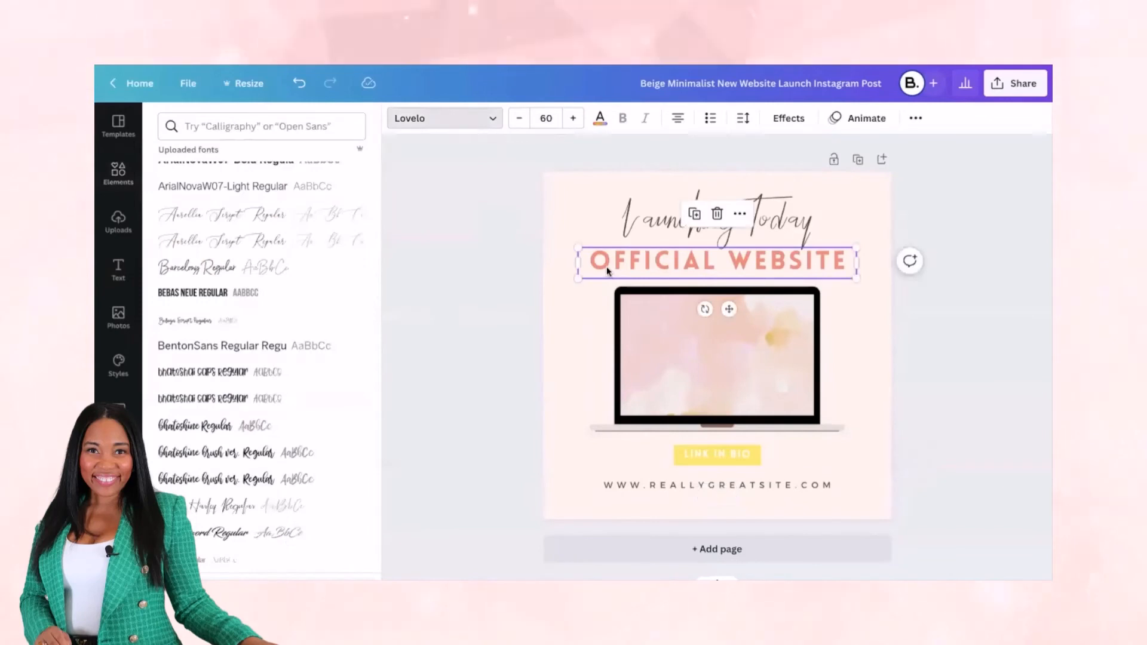
double_click(702, 455)
click(600, 120)
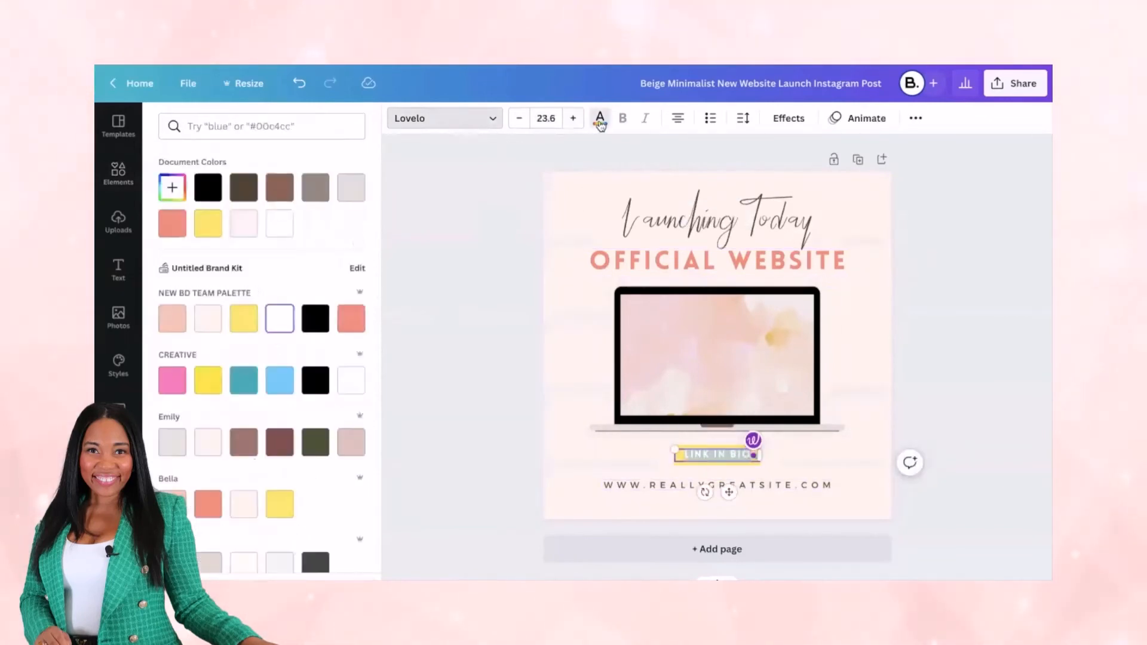
click(503, 294)
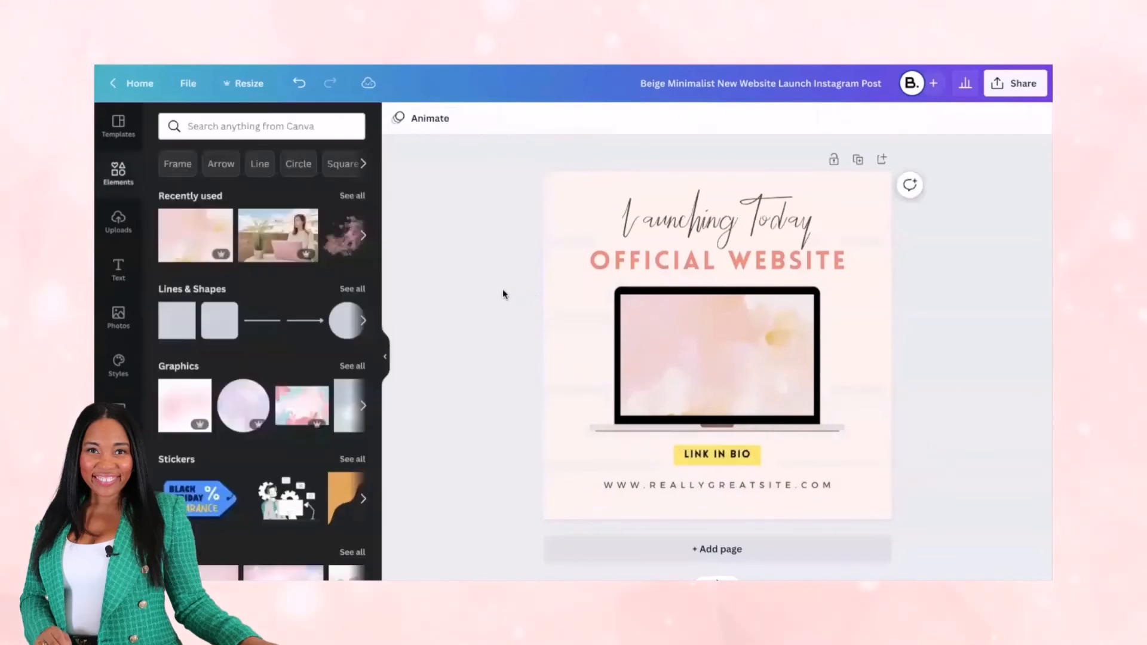
double_click(659, 485)
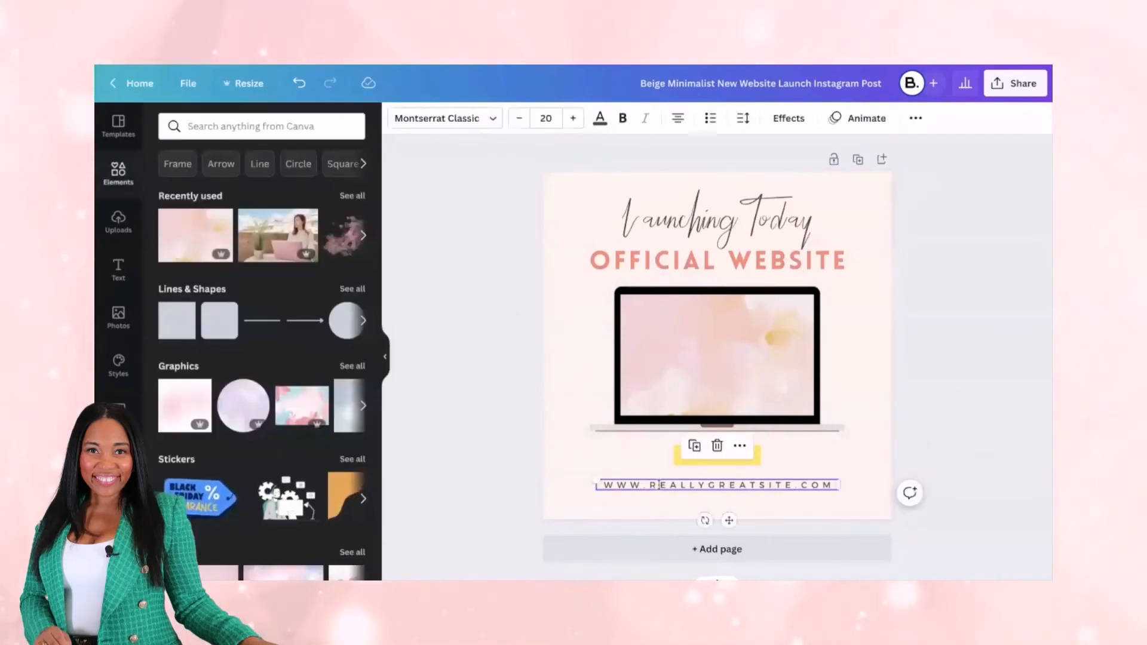
click(566, 367)
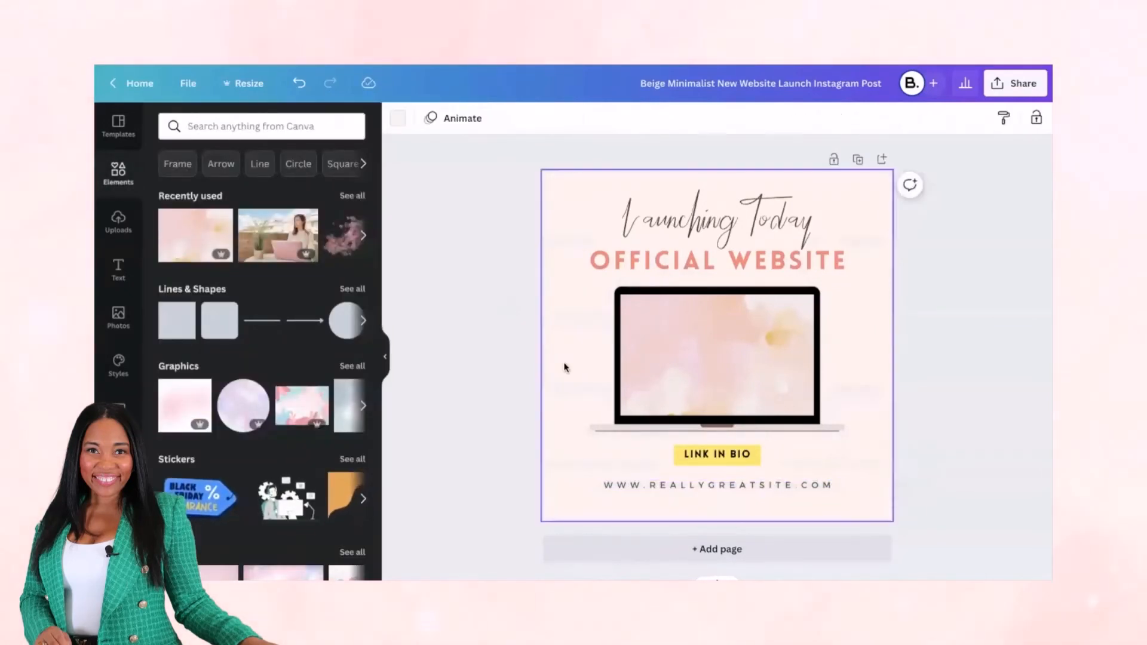
click(465, 345)
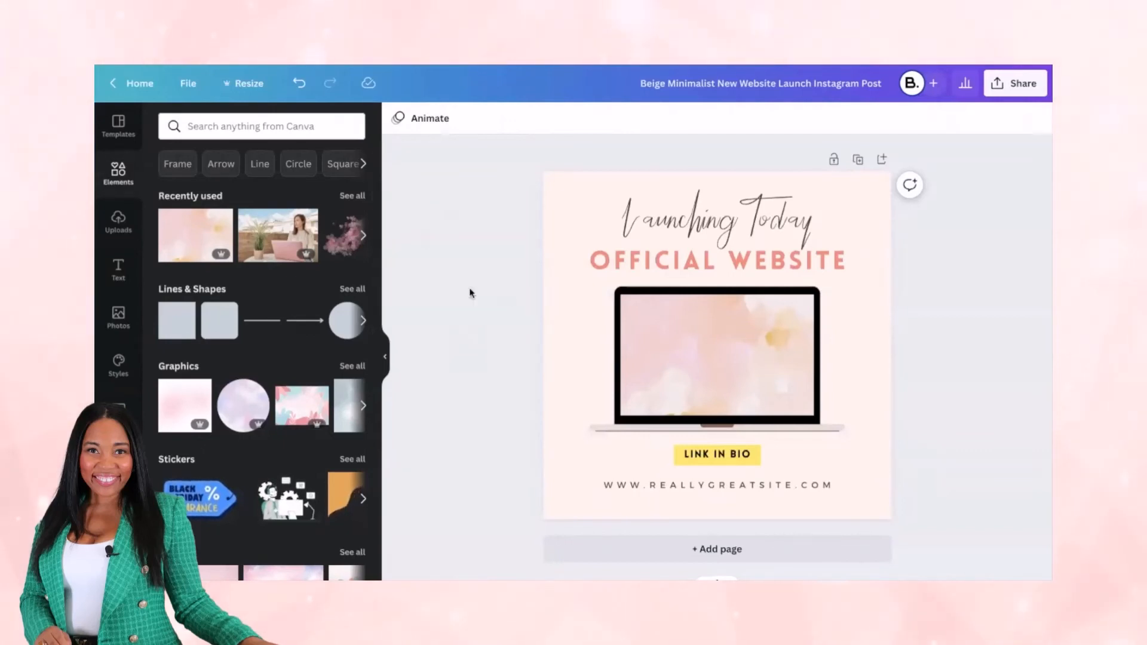
- Review the design's PNG download settings and open its options for sharing on social platforms
click(1022, 89)
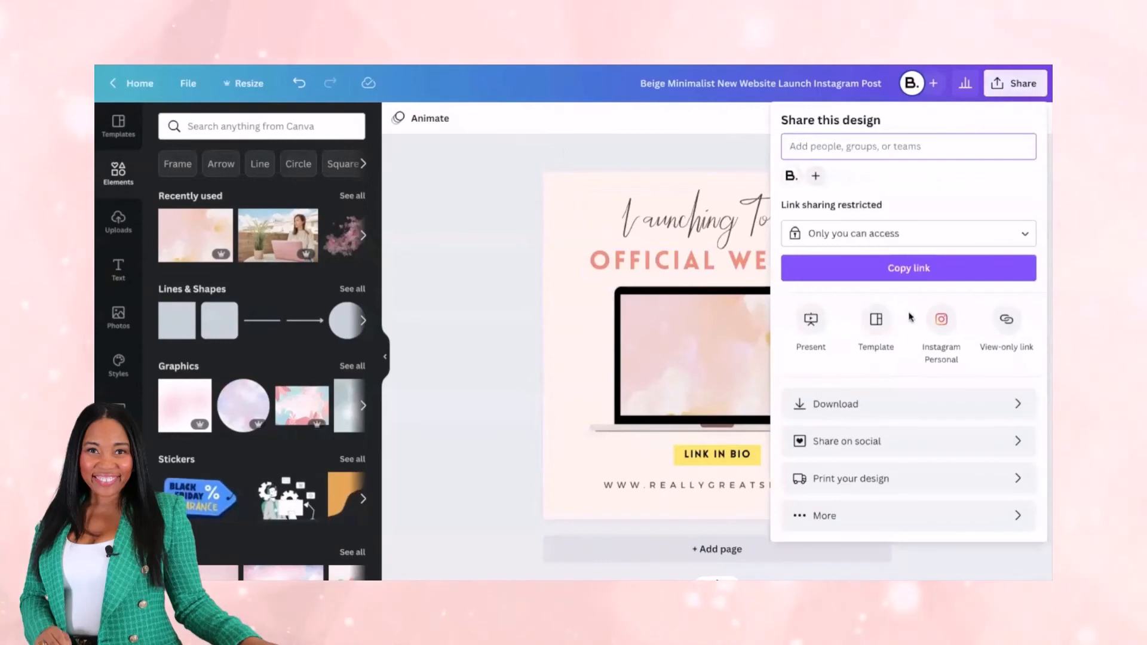
click(894, 401)
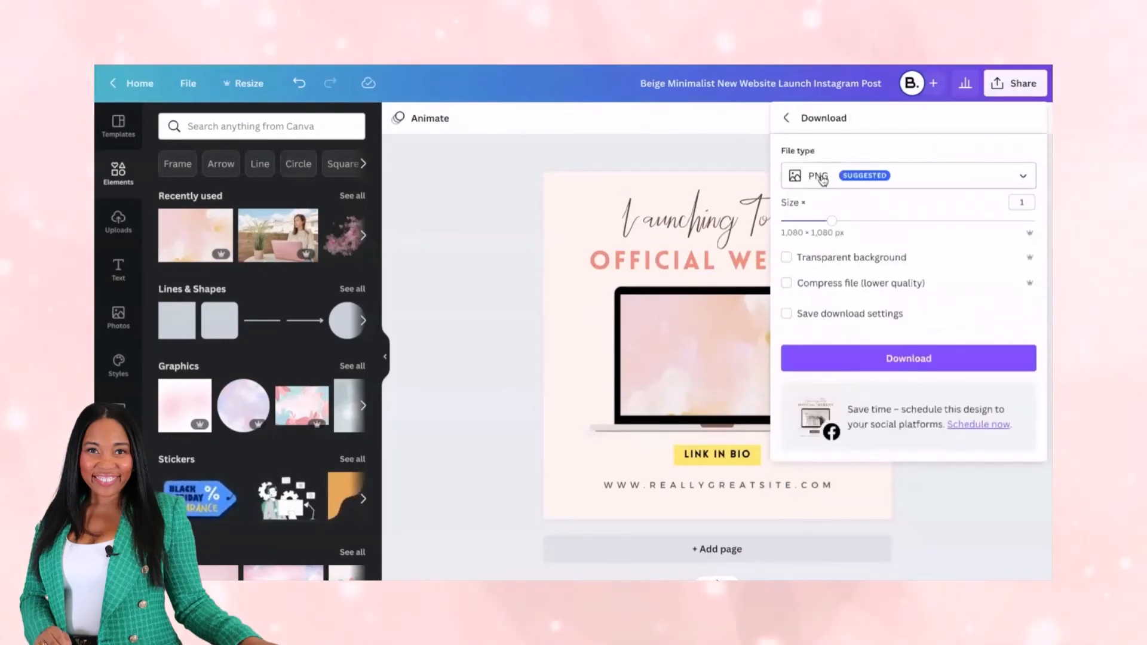
click(785, 118)
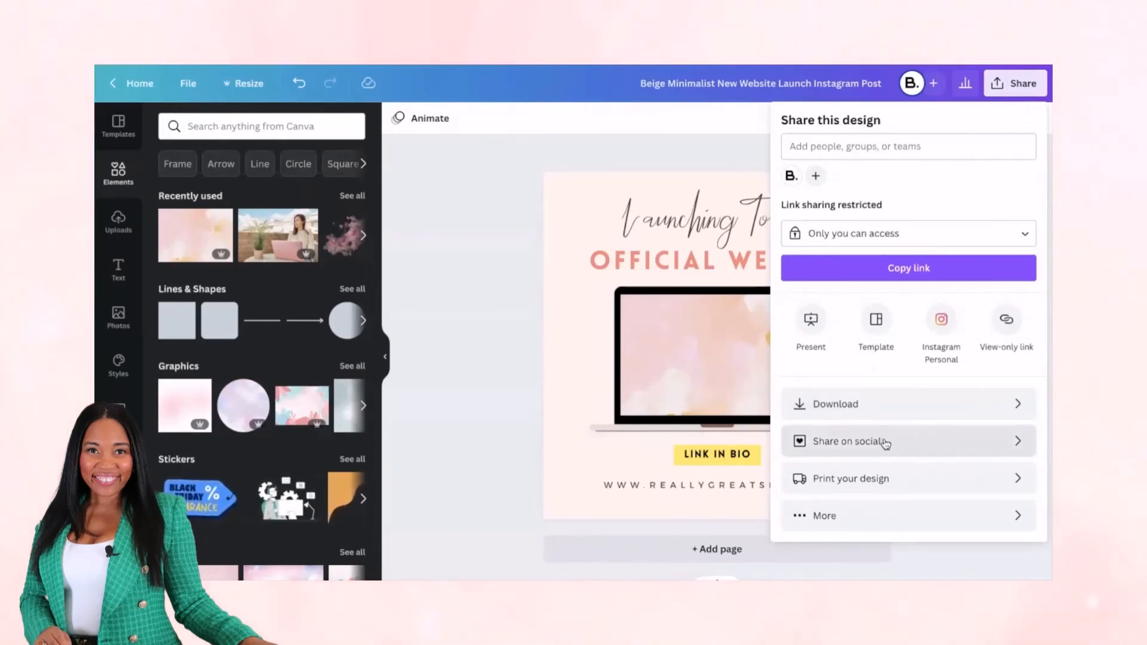
click(888, 452)
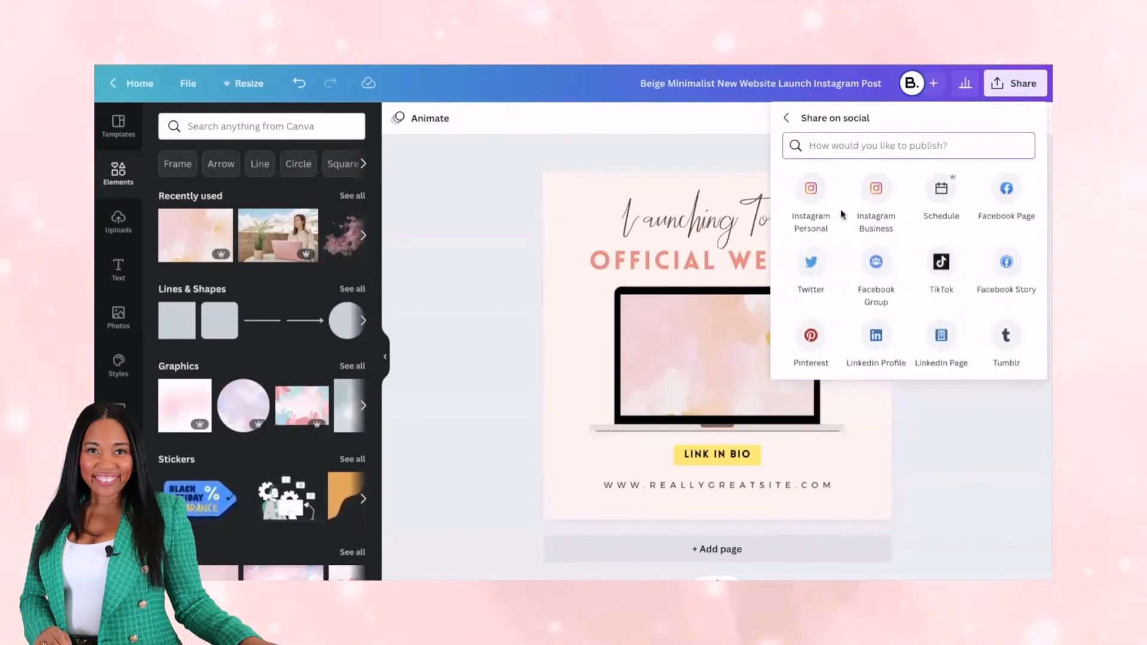